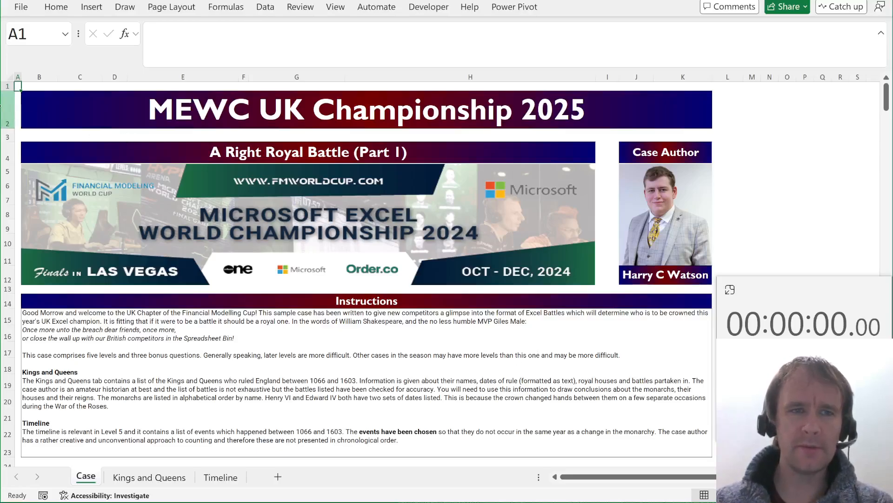
- Start the timed attempt and inspect Edward I's reign dates and died-at-end-of-reign values on Kings and Queens
click(7, 105)
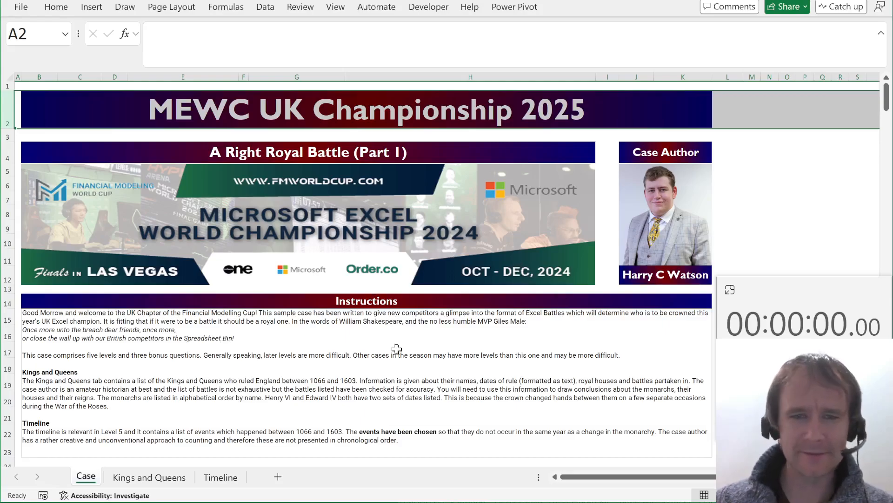
scroll(561, 294, down, 5)
scroll(594, 280, up, 4)
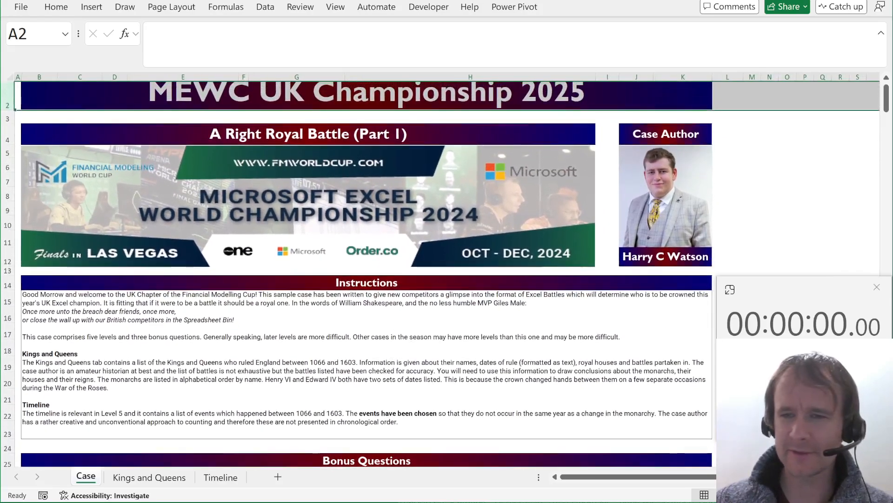
click(803, 307)
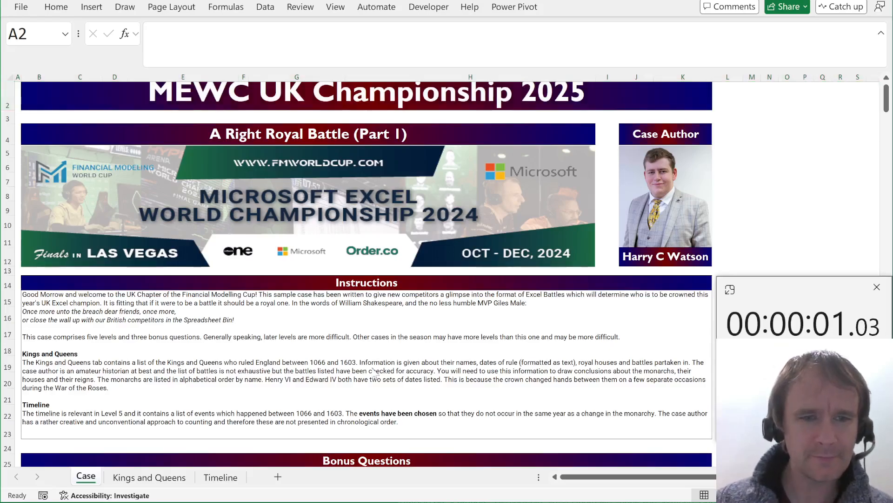
scroll(454, 351, down, 3)
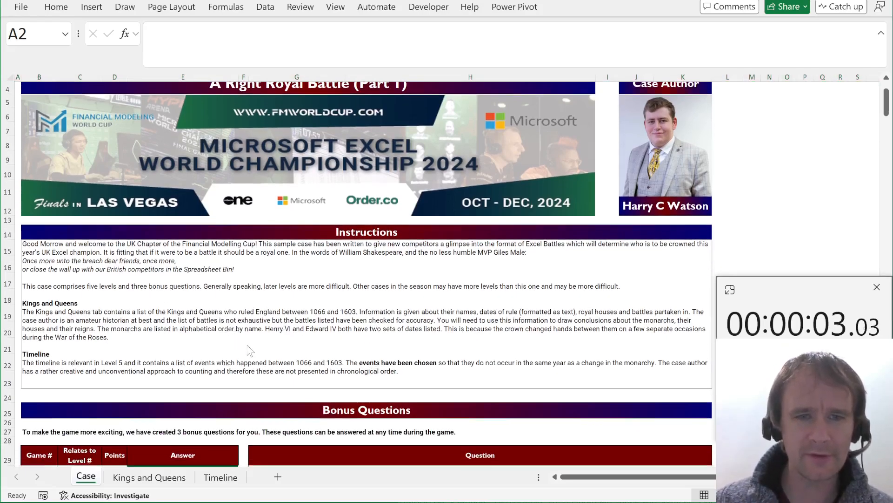
key(ctrl+Page_Down)
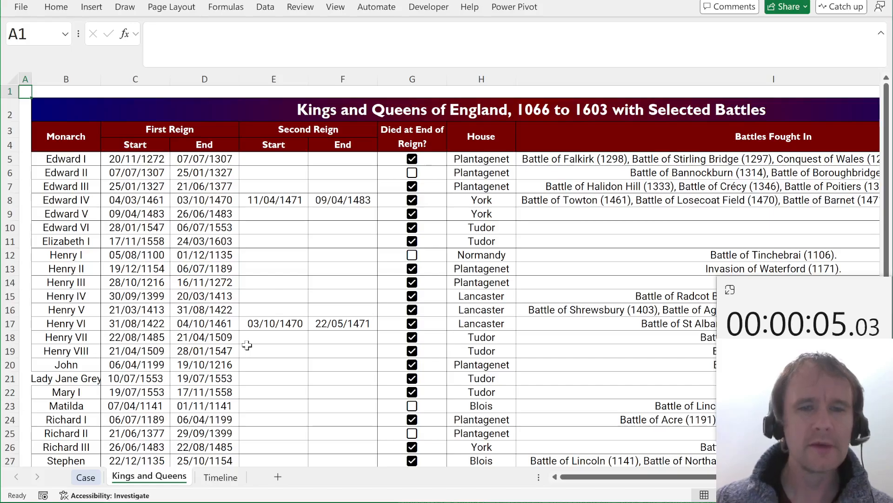
click(143, 160)
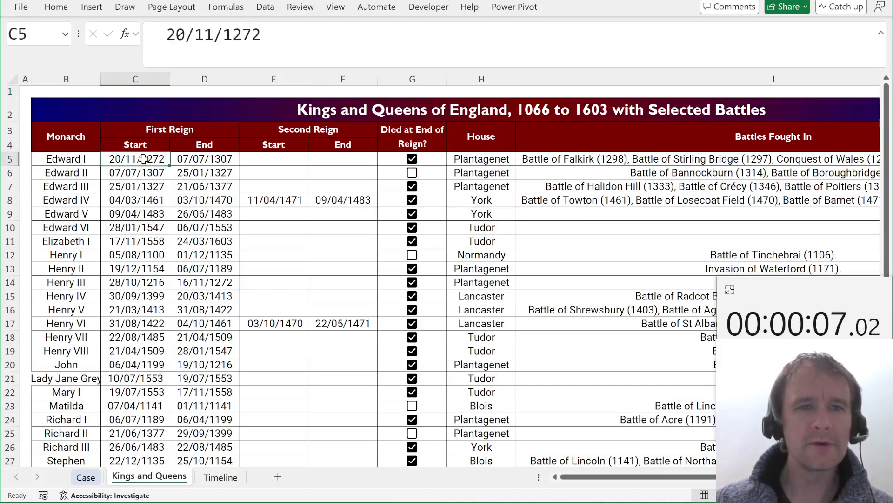
key(Right)
key(Right)
key(Right)
key(Down)
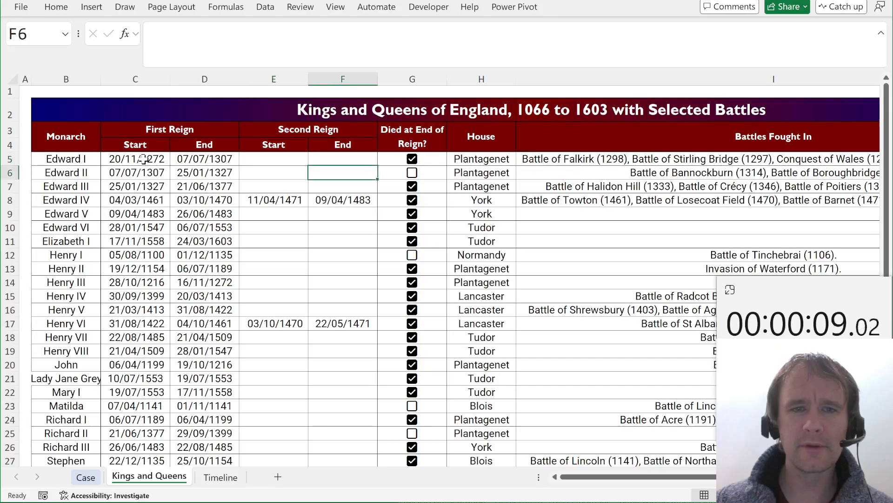
key(Left)
key(Down)
key(Down)
key(Right)
key(Right)
key(Up)
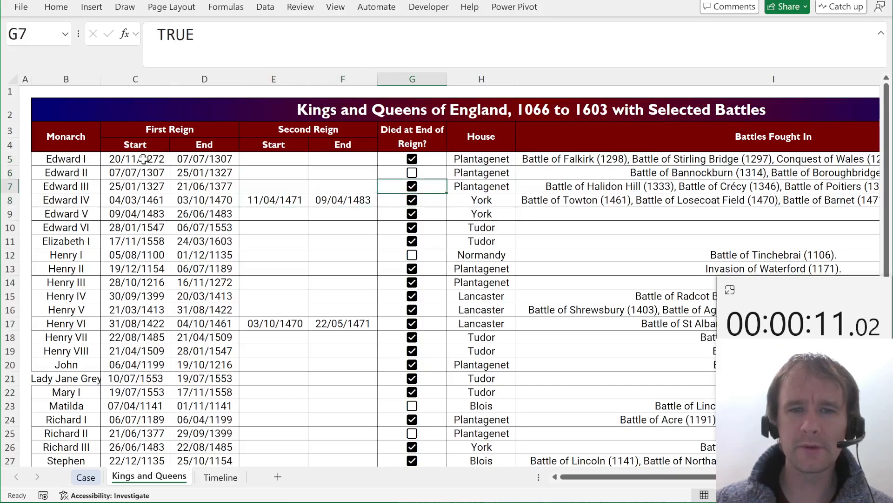
key(Up)
key(Up)
- Check the last monarch entry, then review the Timeline sheet and return to the Case sheet
key(ctrl+Down)
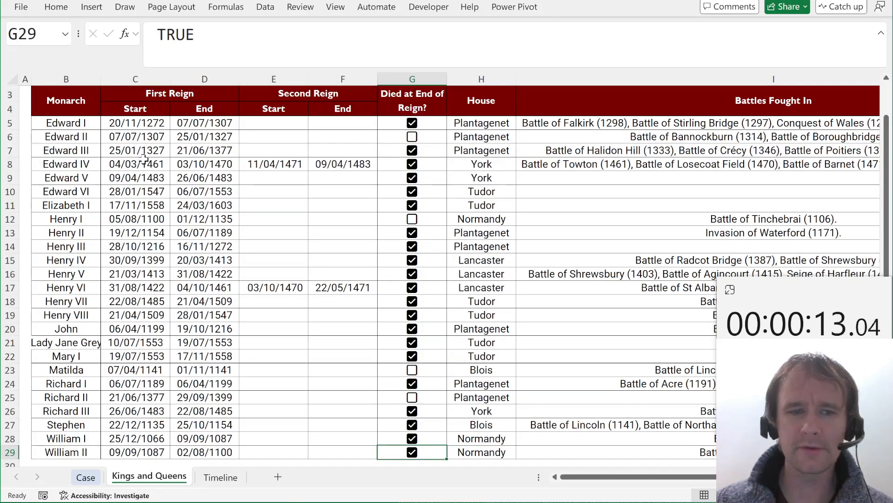
key(Down)
key(ctrl+Up)
key(ctrl+Up)
key(Down)
key(ctrl+Up)
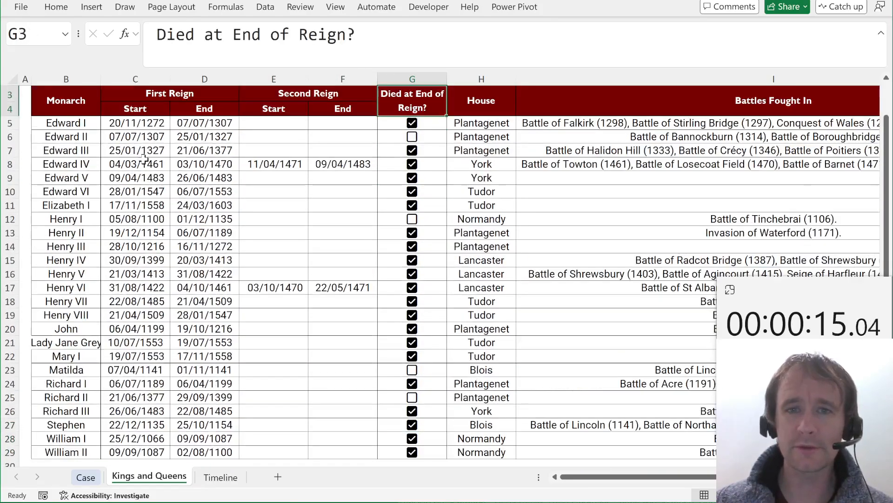
key(ctrl+Up)
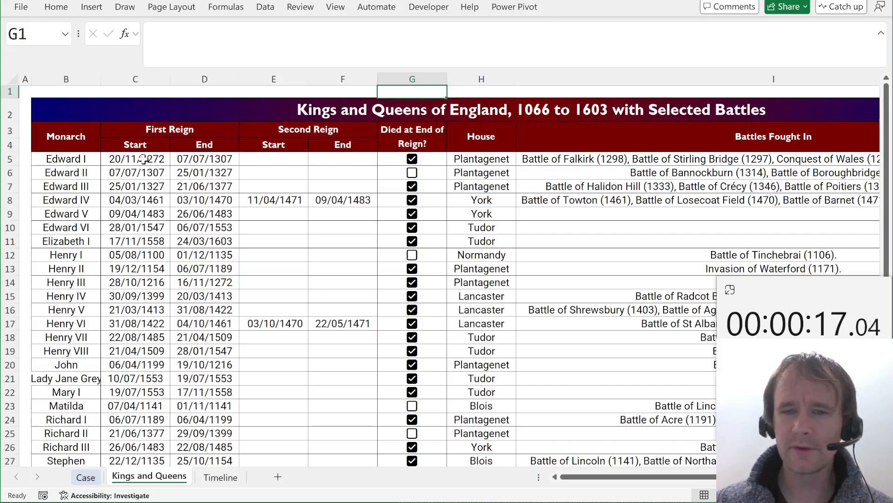
key(ctrl+Page_Up)
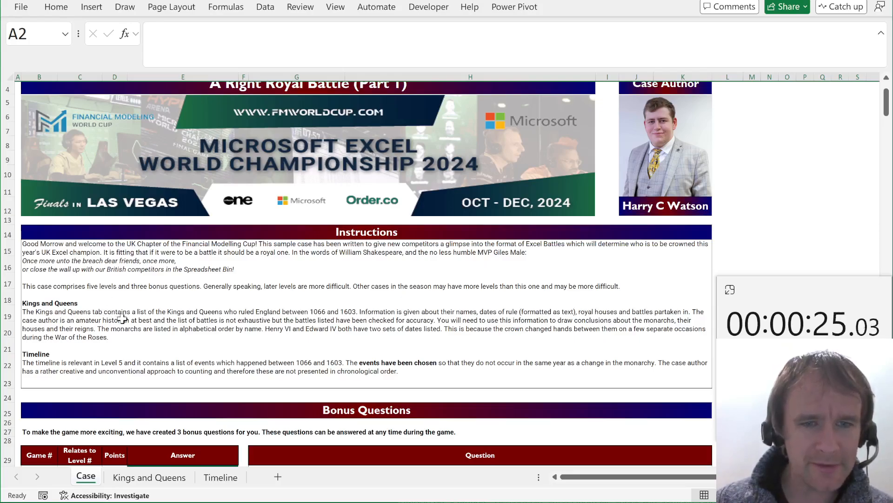
scroll(140, 320, down, 3)
scroll(140, 319, down, 3)
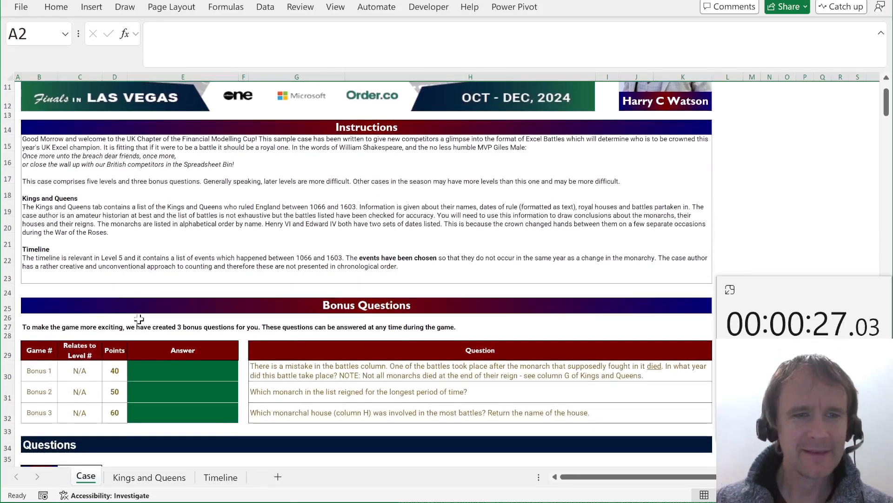
key(ctrl+Page_Down)
key(ctrl+Page_Down)
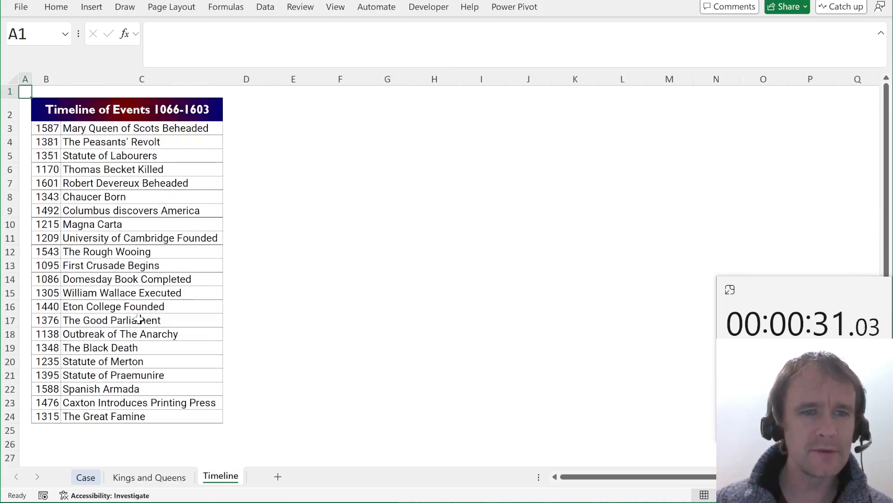
key(ctrl+Page_Up)
key(ctrl+Page_Up)
scroll(140, 319, down, 4)
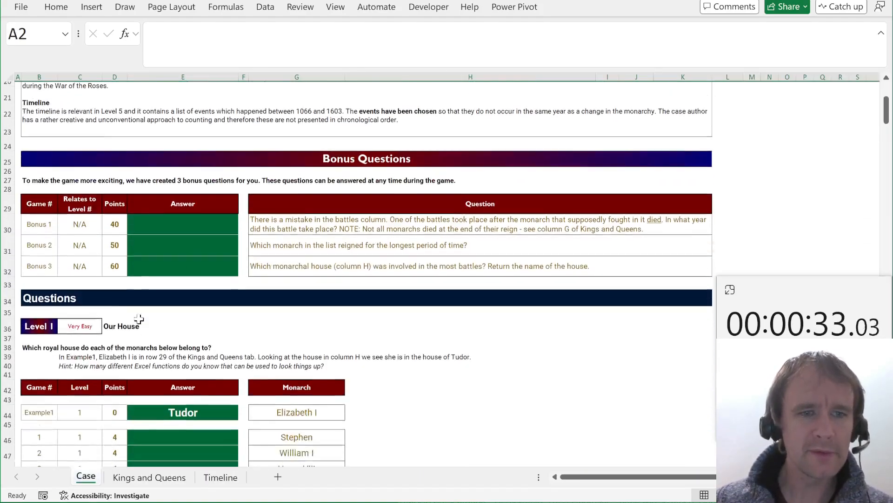
scroll(139, 319, down, 3)
scroll(140, 319, down, 1)
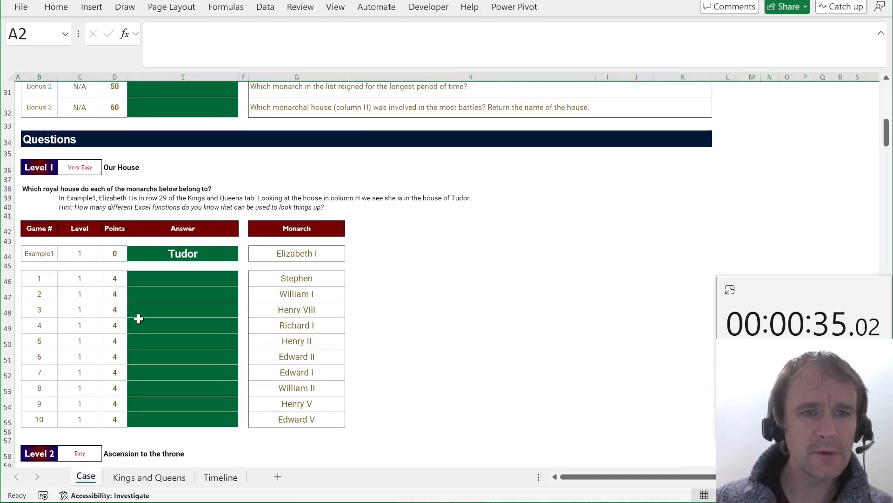
- Unmerge the Kings and Queens header cells from Monarch through Battles Fought In
key(ctrl+Page_Down)
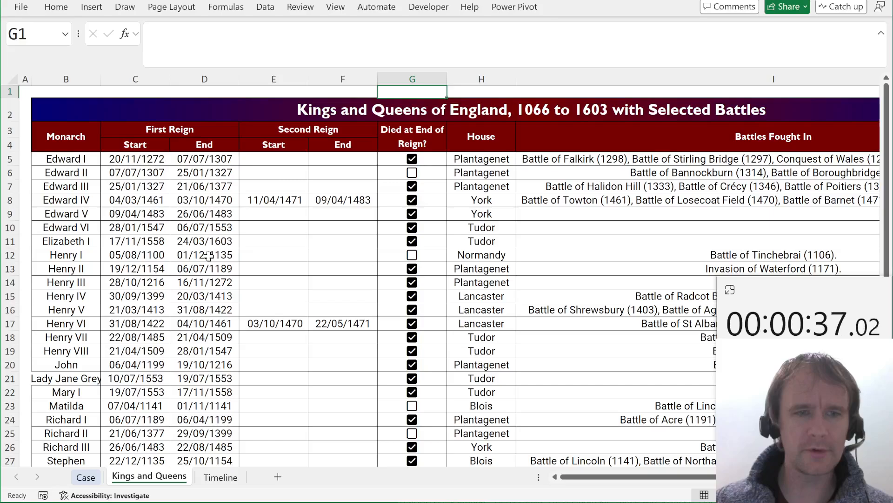
click(73, 140)
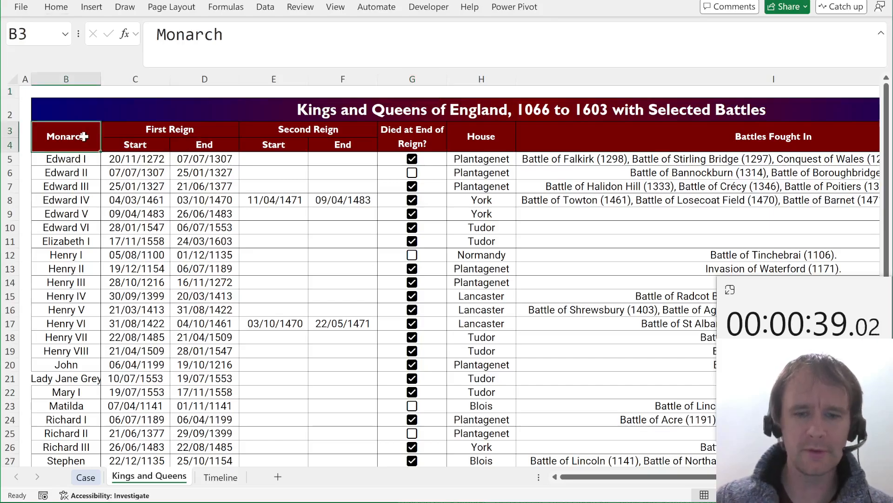
click(56, 7)
key(ctrl+F1)
click(84, 145)
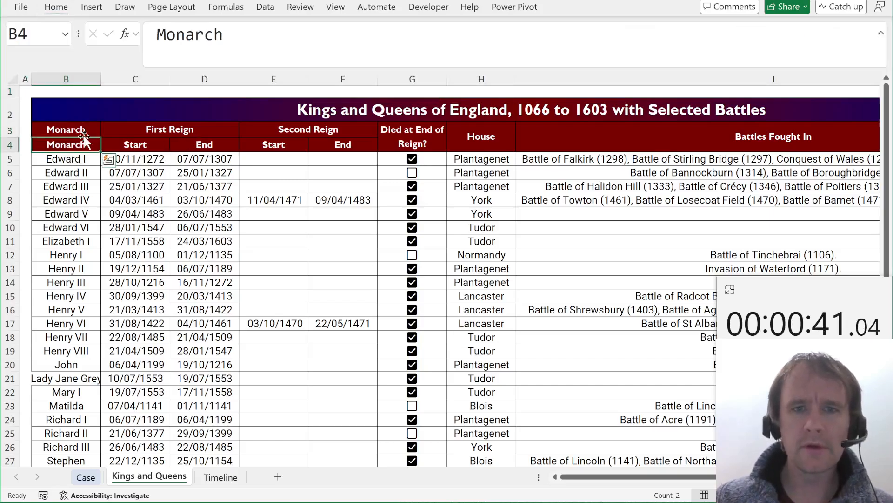
key(Tab)
key(Tab)
key(Tab)
key(Tab)
key(Tab)
key(shift+Right)
key(shift+Right)
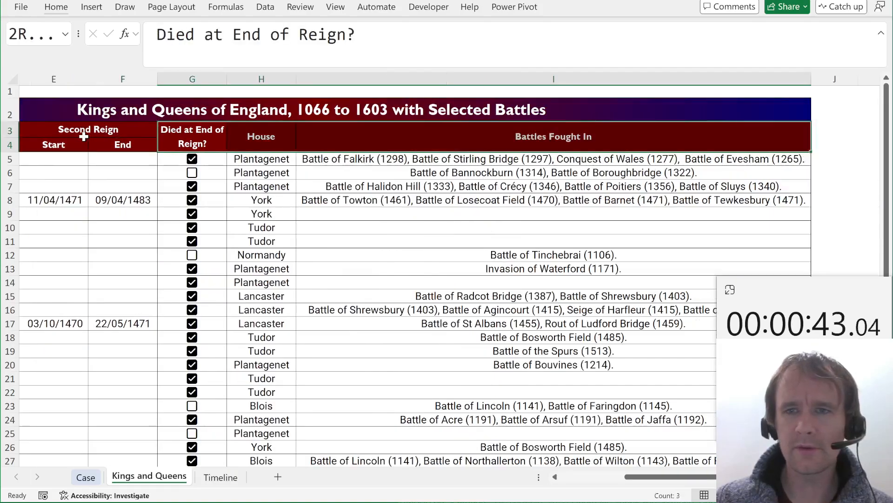
key(ctrl+F1)
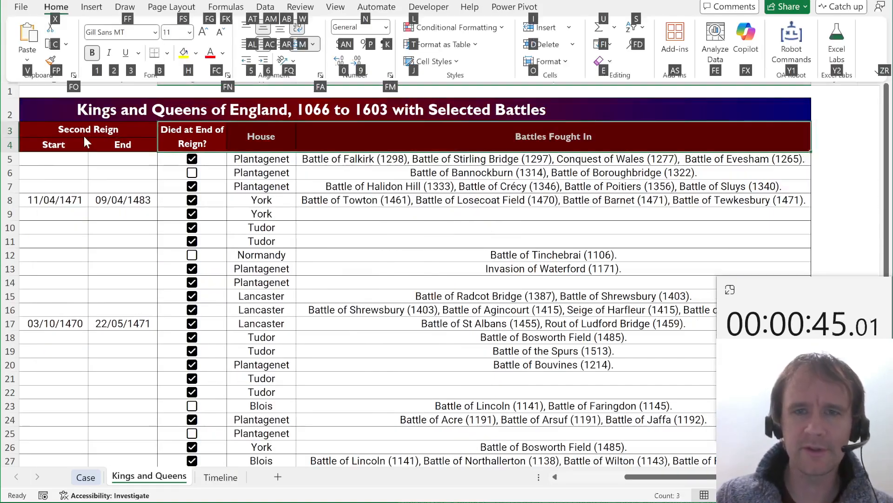
key(ctrl+F1)
key(alt+h)
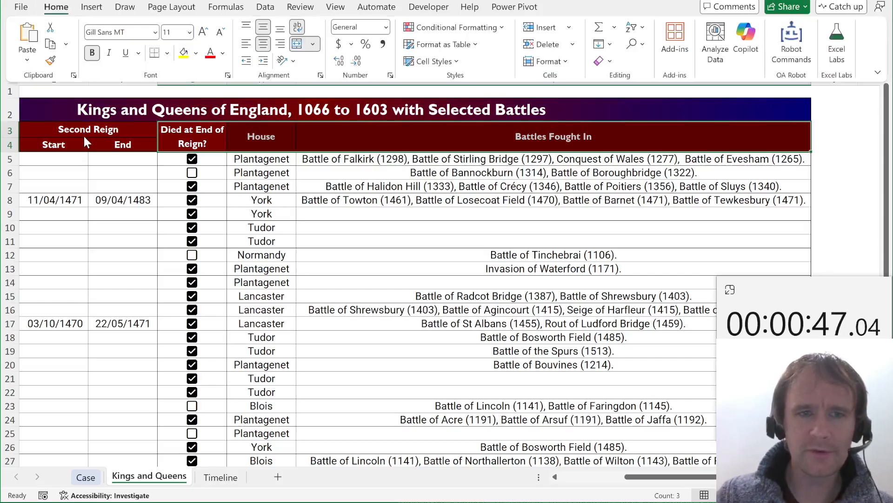
key(m)
key(u)
- Fill row 4 with the header names and format B4:I29 as a plain-style table
key(ctrl+d)
key(Home)
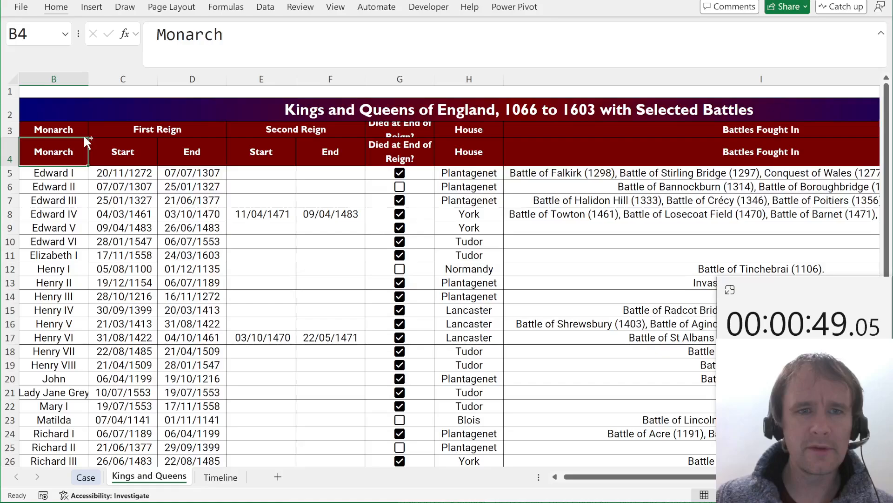
key(ctrl+shift+End)
key(alt+h)
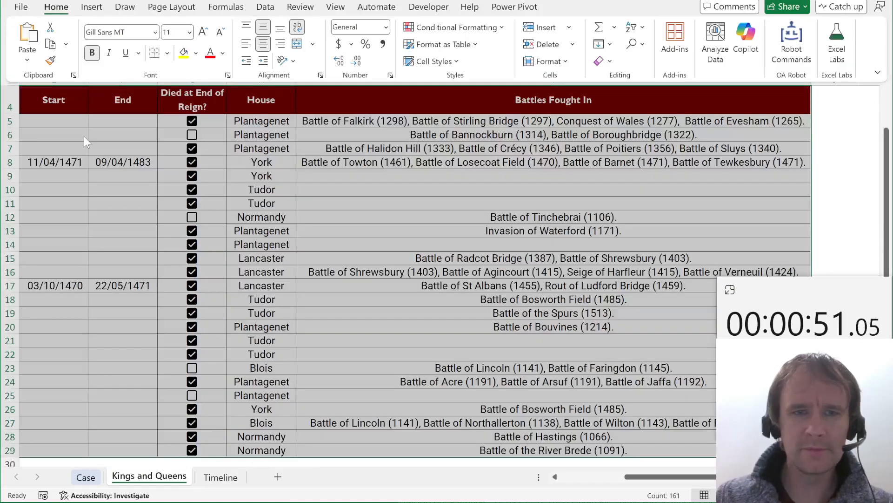
key(t)
key(Right)
key(Right)
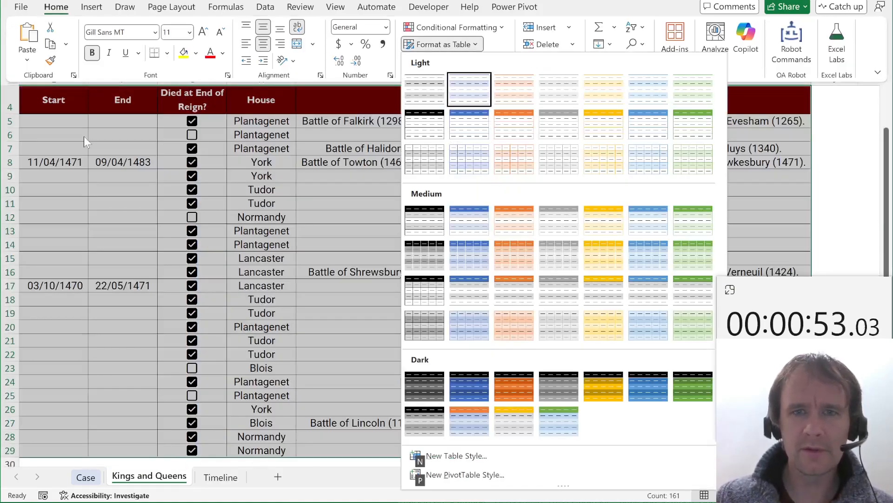
key(Down)
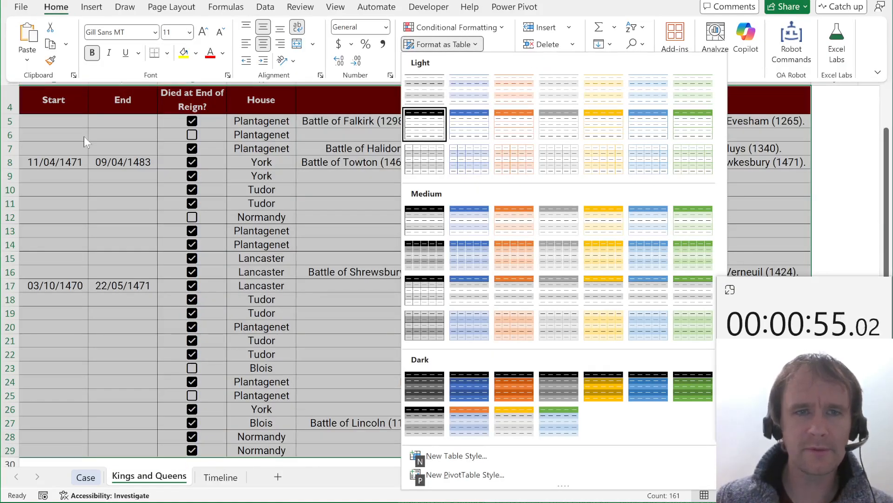
key(Return)
key(Return)
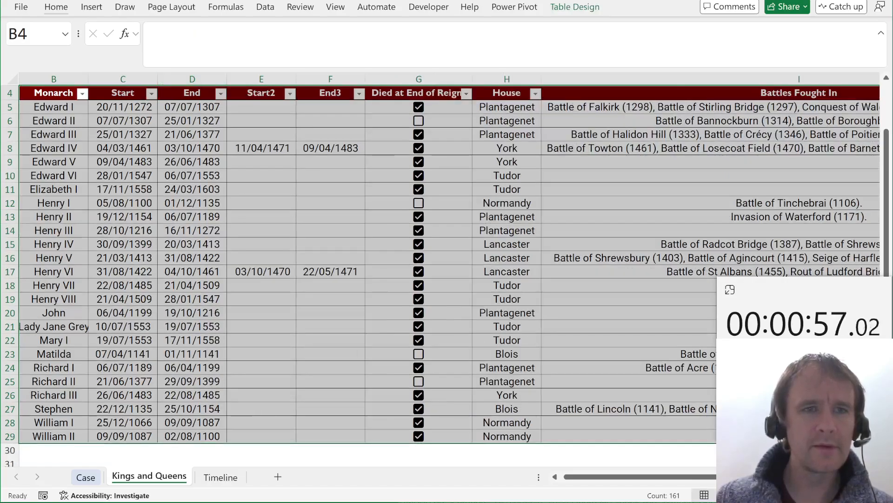
- Begin renaming the new table via Table Name and return to the Case sheet
click(575, 6)
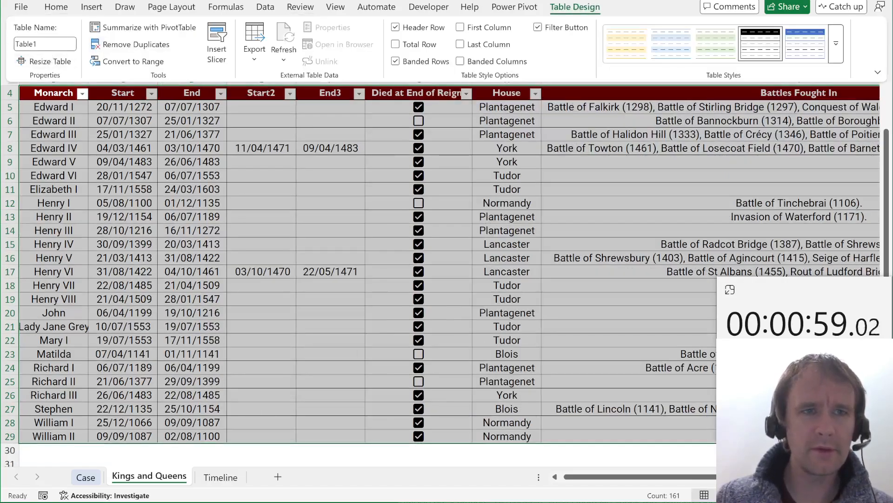
click(45, 43)
text(m)
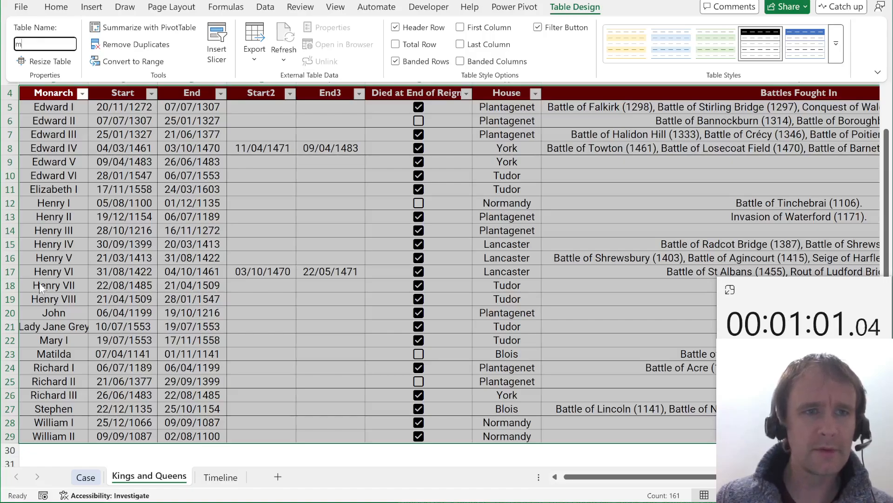
key(Return)
key(ctrl+Page_Up)
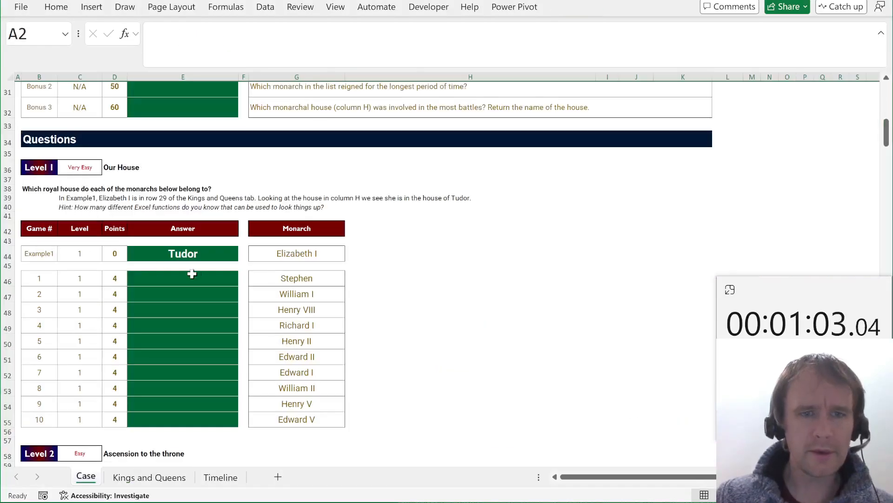
- Enter =XLOOKUP(G46,m[Monarch],m[House]) in E46 to return Stephen's house, Blois
click(188, 278)
text(=XLOOKUP()
key(Right)
key(Right)
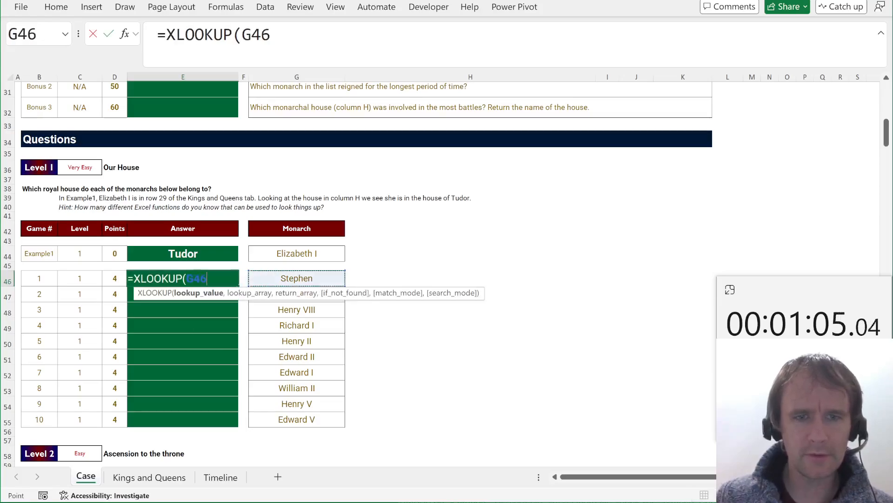
key(ctrl+shift+Down)
text(,)
key(BackSpace)
key(BackSpace)
key(BackSpace)
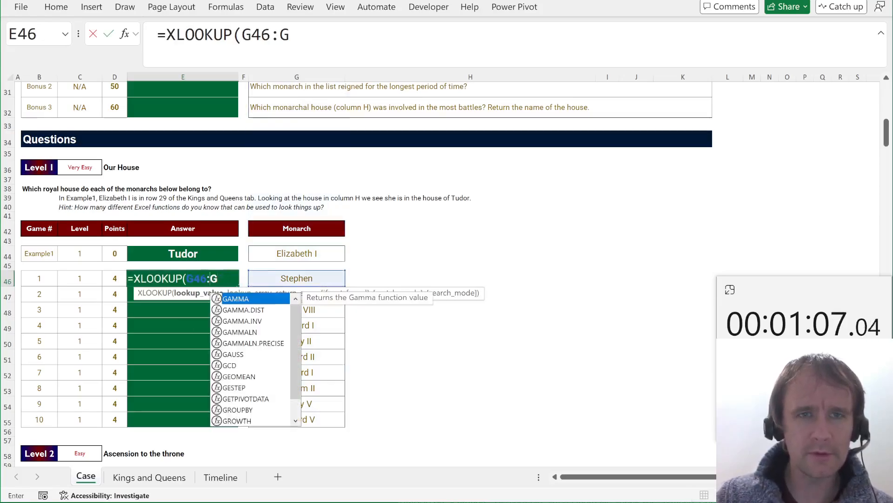
key(BackSpace)
key(BackSpace)
text(,)
key(Right)
key(Right)
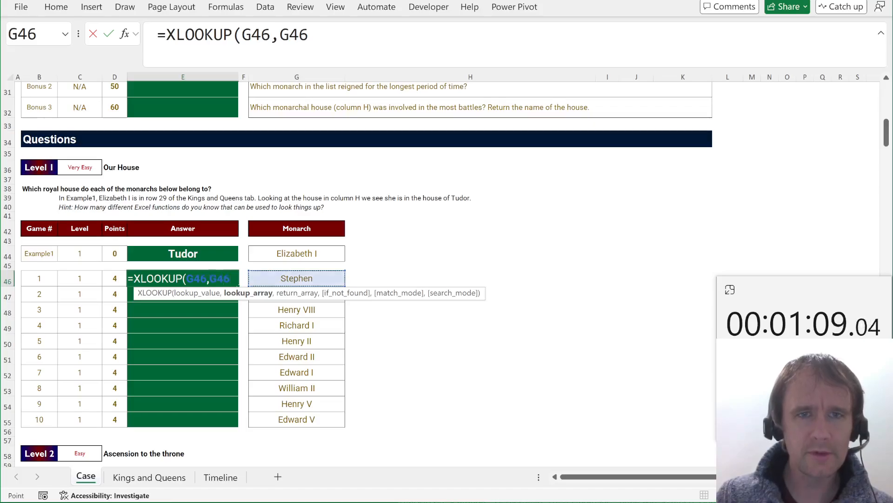
key(BackSpace)
key(BackSpace)
key(BackSpace)
text(m[)
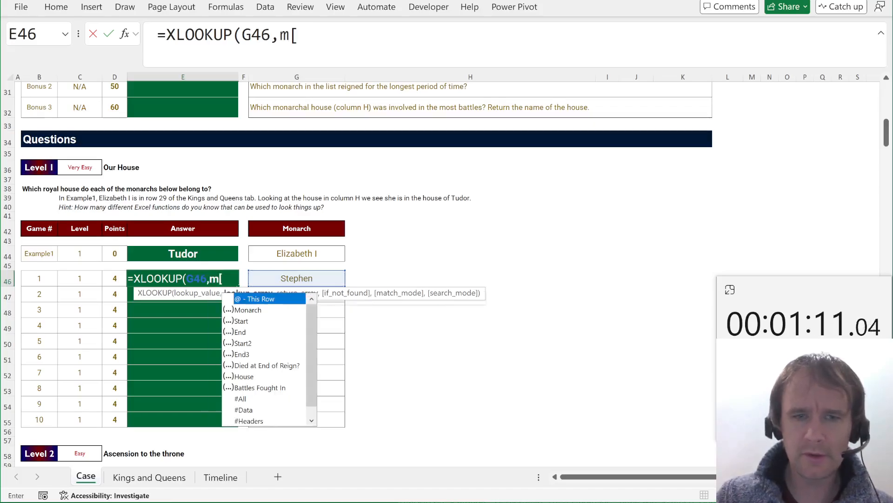
text(m)
key(Tab)
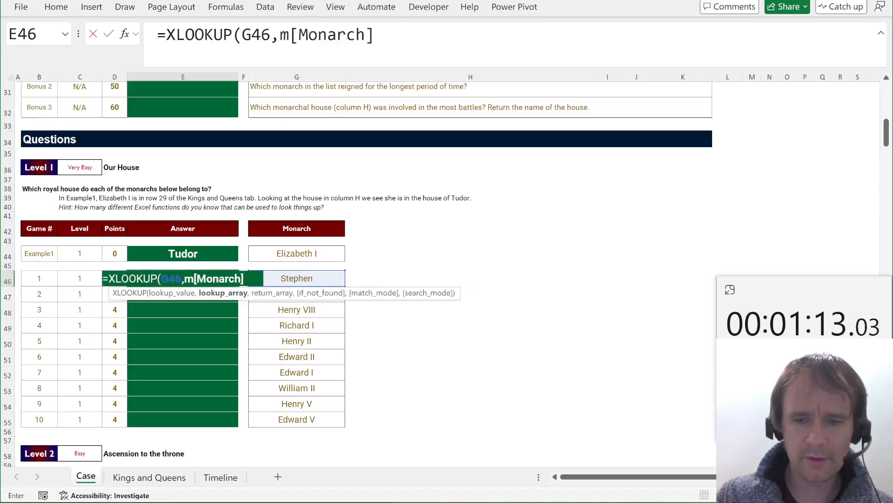
text(,m[h)
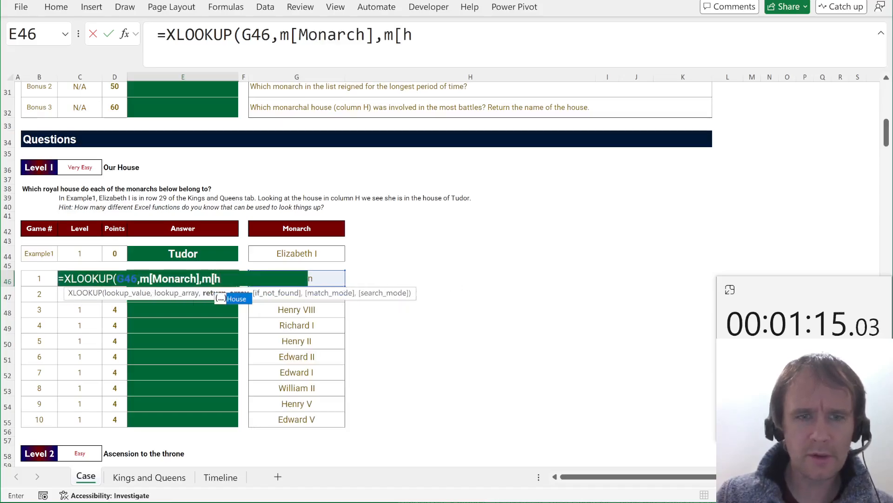
key(Tab)
text())
key(ctrl+Return)
- Copy the house lookup formula into the remaining Level 1 answers E47:E55
key(Up)
key(ctrl+c)
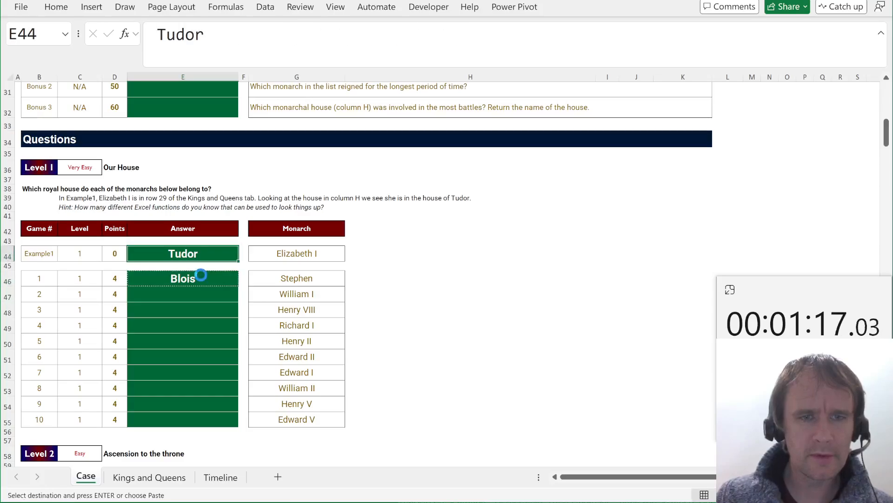
key(Down)
key(ctrl+v)
key(ctrl+Down)
key(ctrl+shift+Up)
key(ctrl+v)
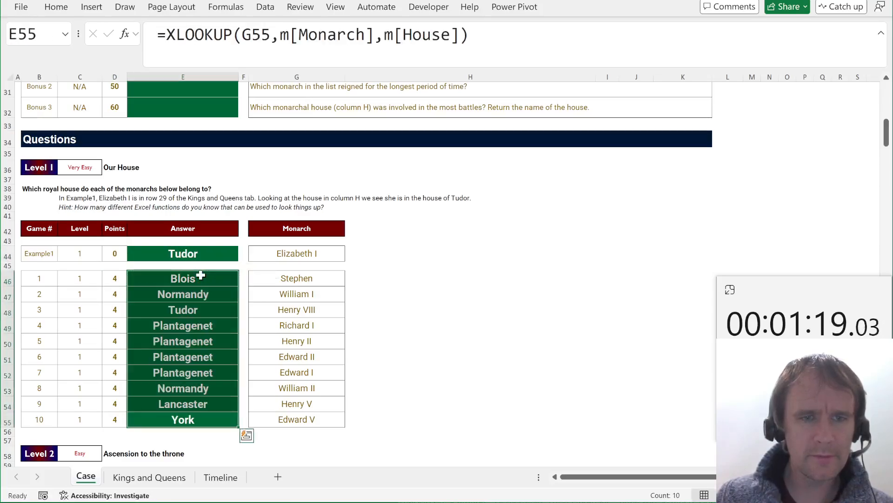
scroll(201, 276, down, 4)
scroll(201, 276, down, 3)
scroll(201, 275, down, 2)
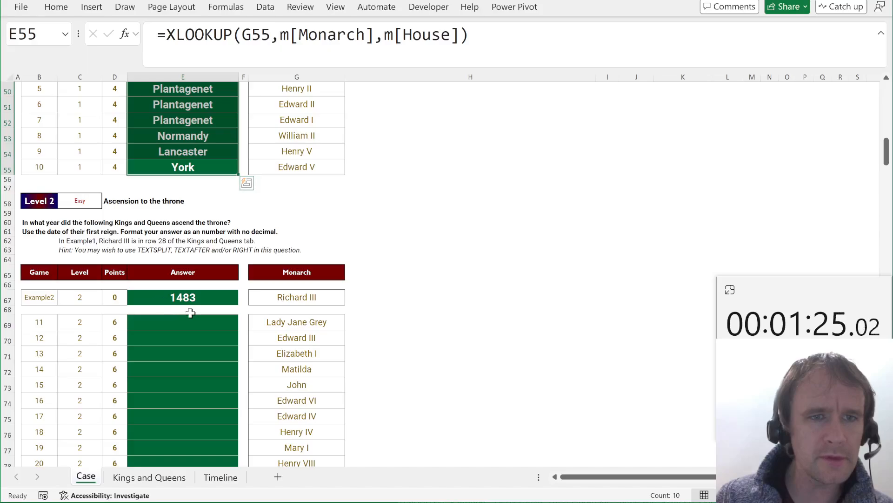
scroll(188, 311, down, 2)
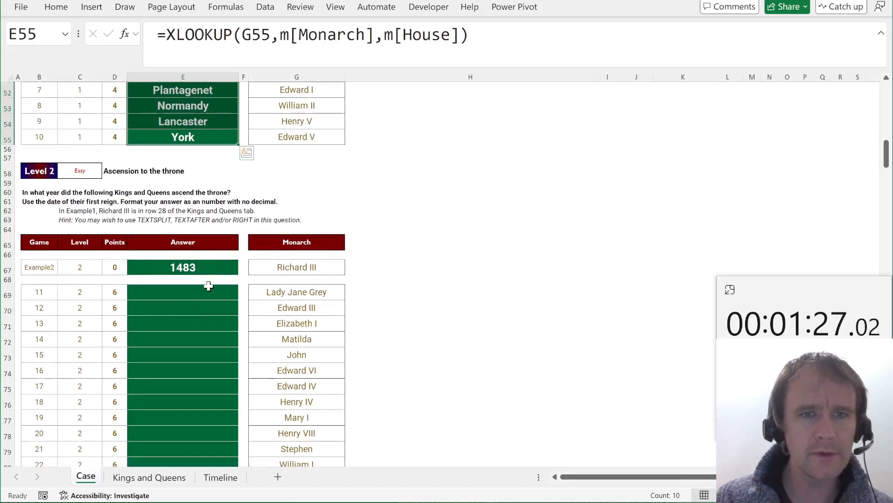
- Enter an XLOOKUP in E69 returning Lady Jane Grey's reign Start date from the table
click(208, 292)
text(x=)
key(BackSpace)
key(BackSpace)
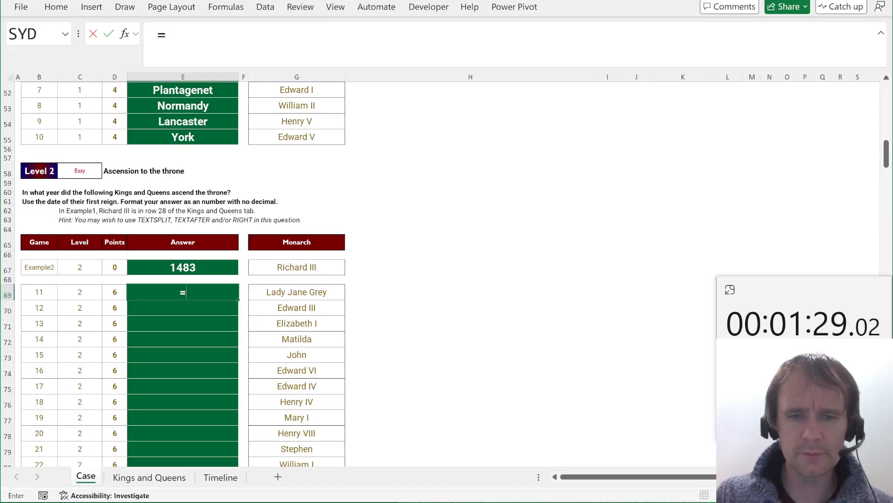
text(=xl)
key(Tab)
click(296, 292)
text(,m)
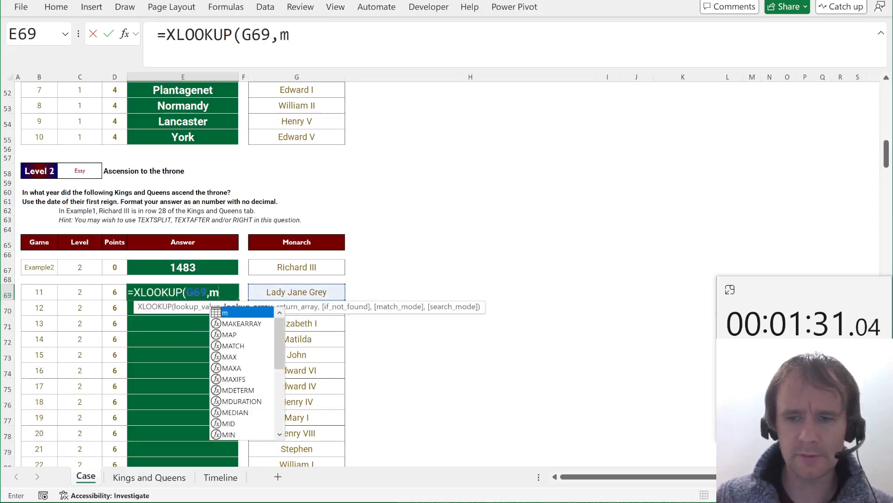
text([mo)
key(Tab)
text(,)
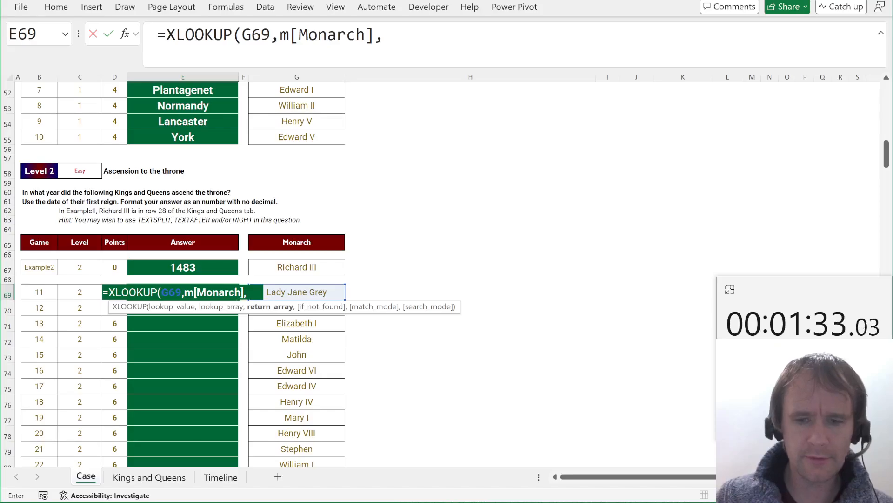
text(m[)
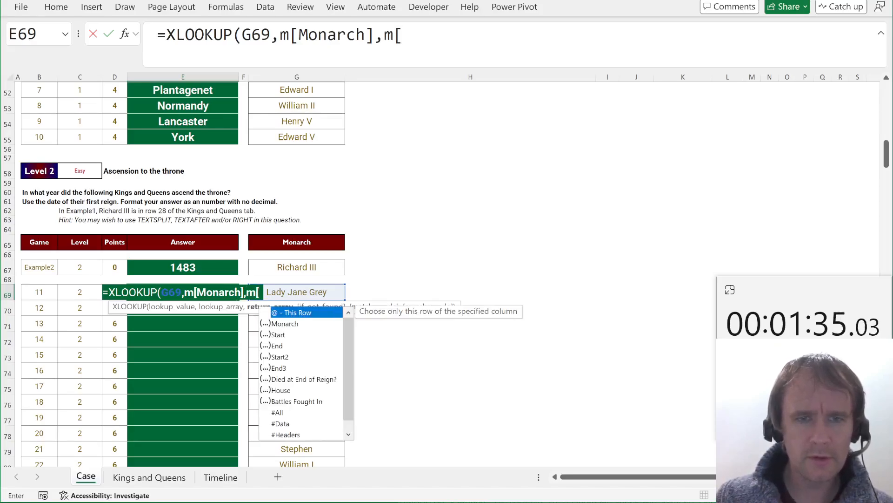
key(Down)
key(Down)
key(Tab)
text(])
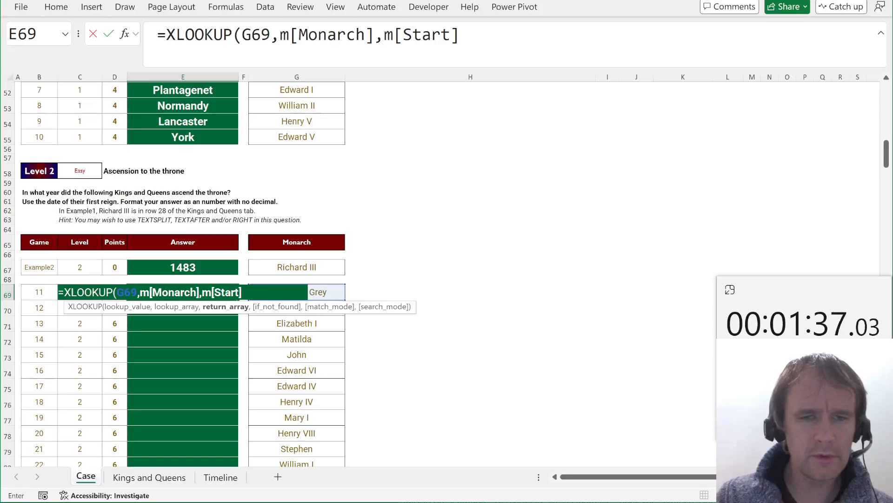
text())
key(Return)
- Wrap the lookup in RIGHT(...,4) so E69 shows the accession year 1553
click(208, 291)
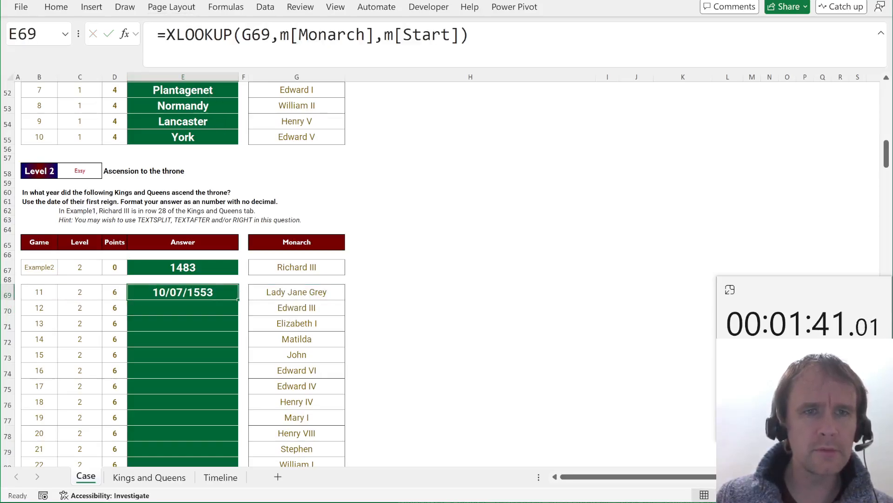
key(F2)
text(right()
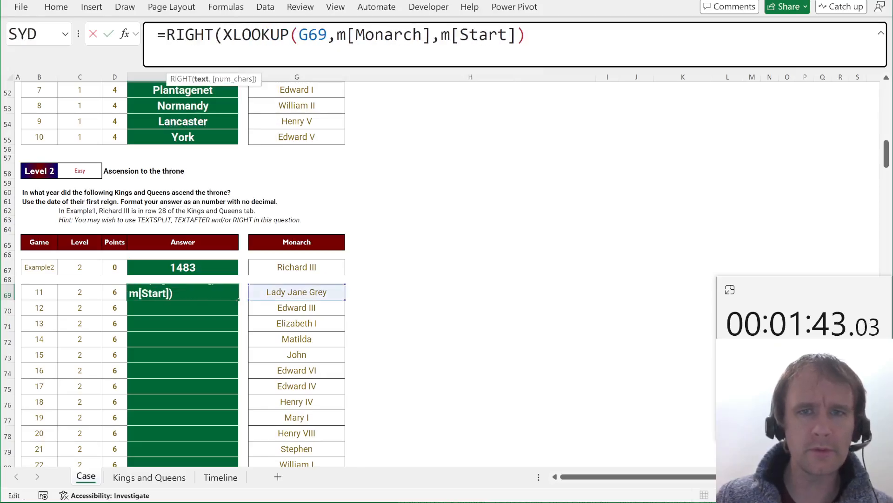
text(,4))
key(Return)
- Paste the year formula down the Level 2 answers to E88 and bring Level 3 into view
key(Up)
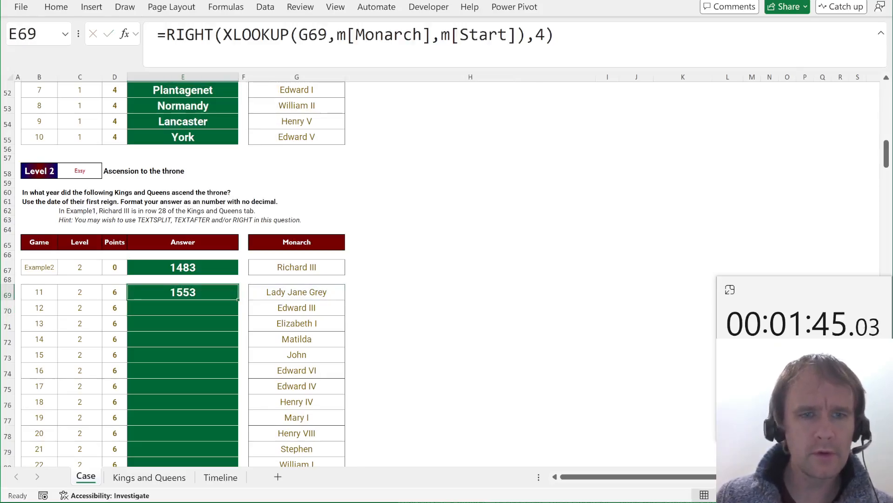
key(Left)
key(Right)
key(ctrl+shift+Down)
key(ctrl+v)
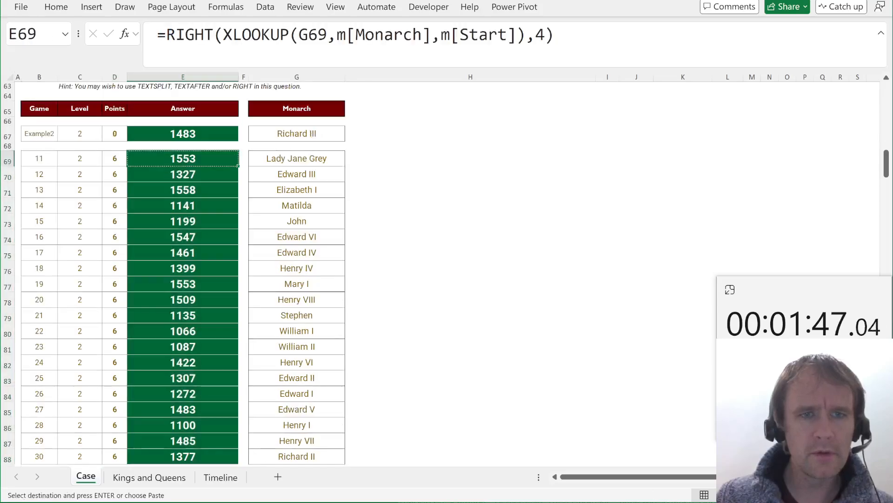
key(ctrl+Up)
key(ctrl+Down)
key(ctrl+Down)
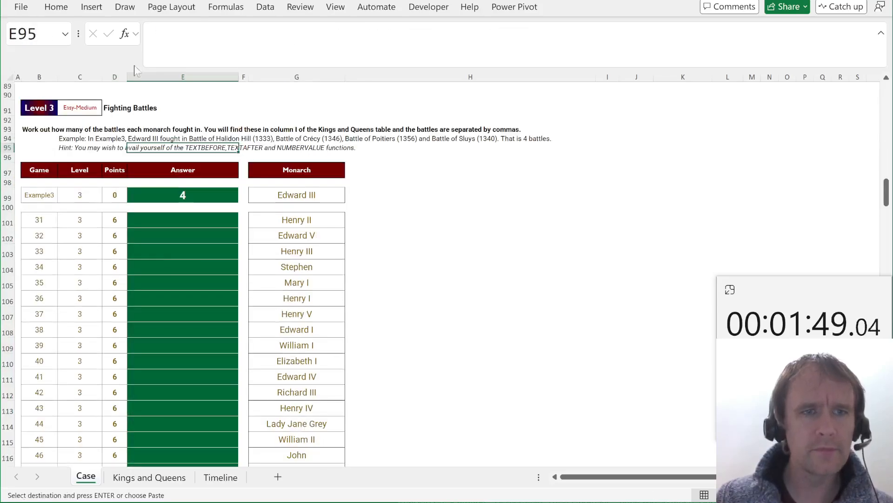
key(Down)
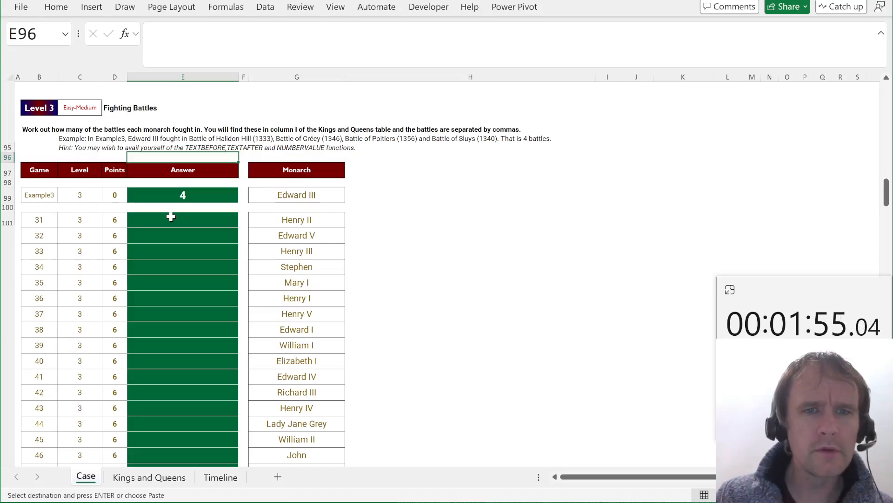
key(Up)
key(Up)
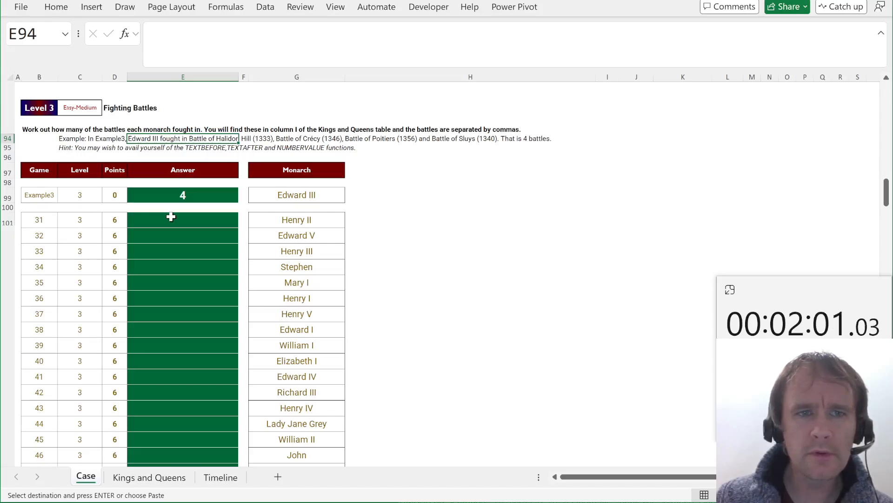
key(Down)
key(Down)
key(Down)
key(Down)
key(Down)
key(Down)
key(Down)
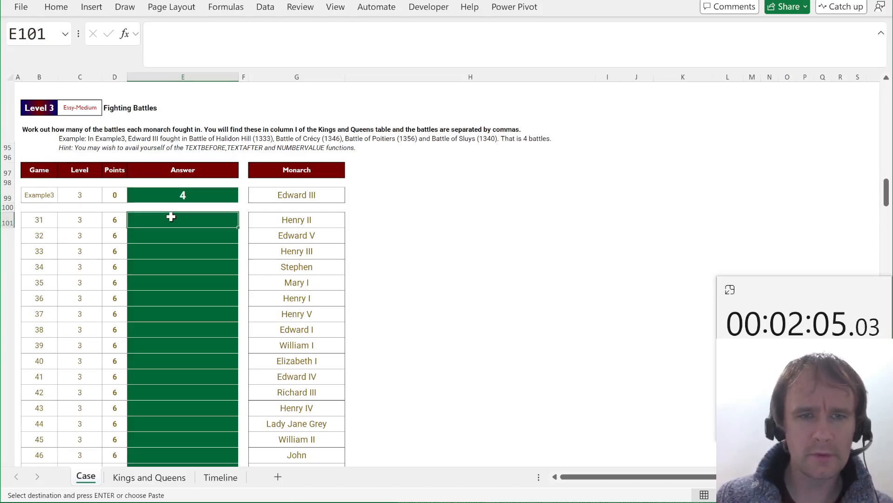
key(ctrl+Page_Down)
key(Left)
key(Down)
key(Down)
key(Right)
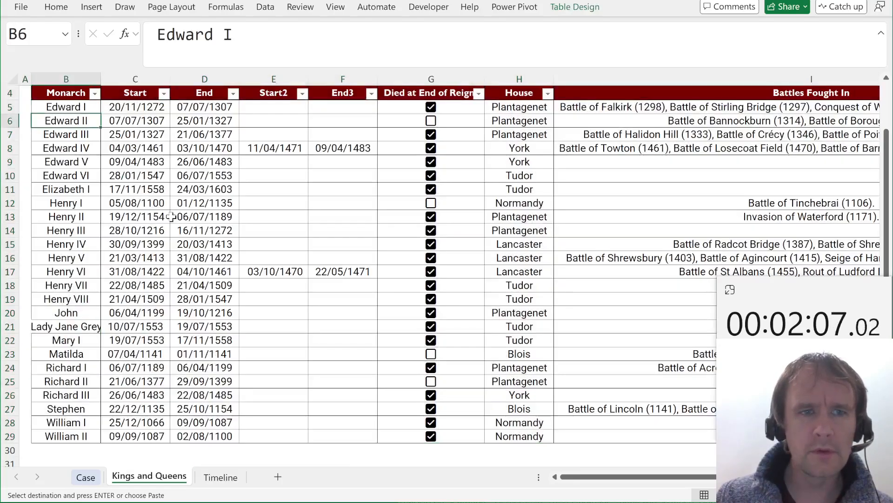
key(Down)
key(Right)
key(Right)
key(ctrl+Right)
key(ctrl+Right)
key(Left)
key(Left)
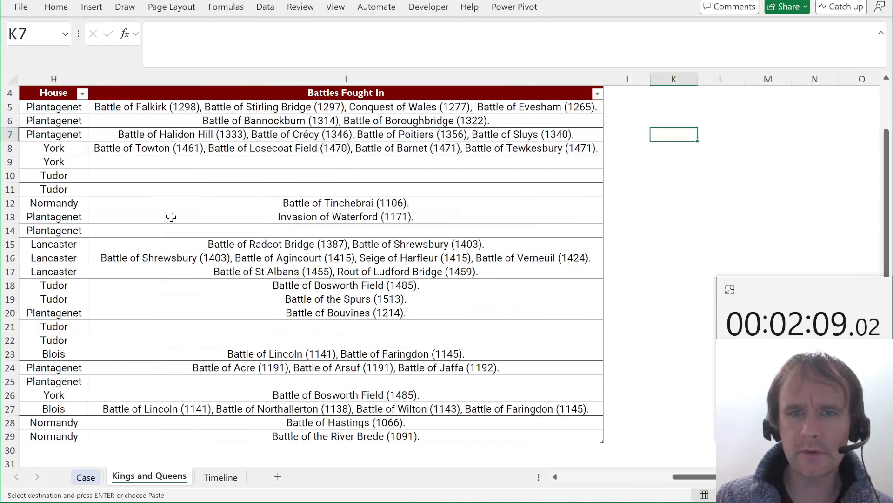
key(ctrl+Left)
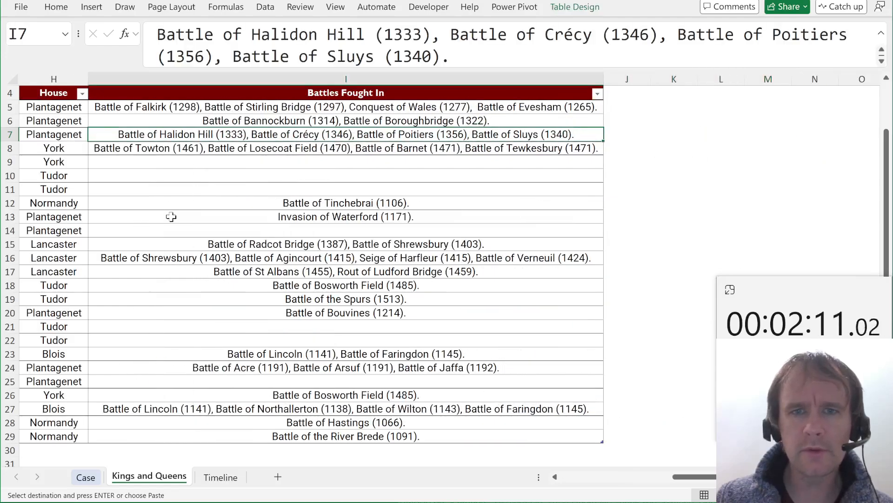
key(ctrl+Page_Up)
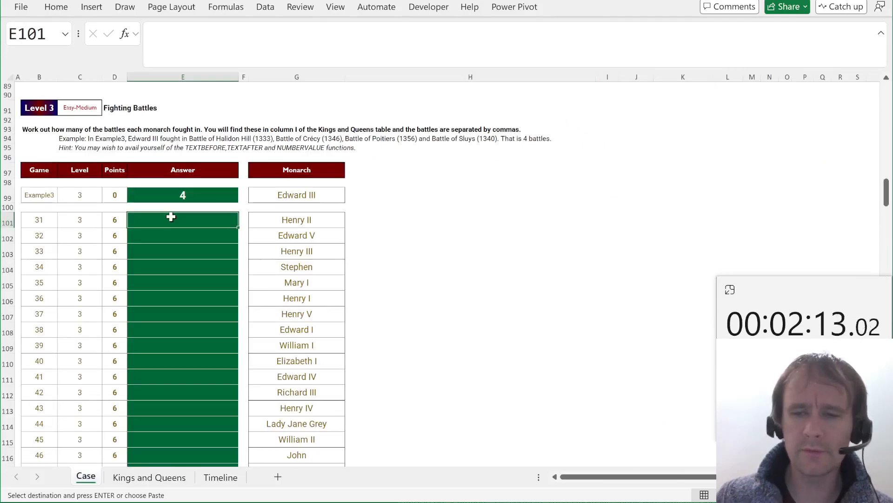
key(ctrl+Page_Down)
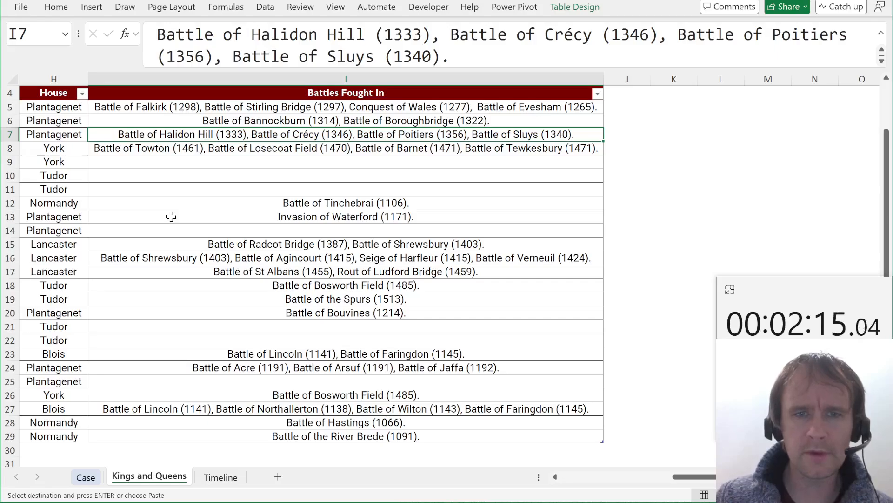
key(ctrl+Page_Up)
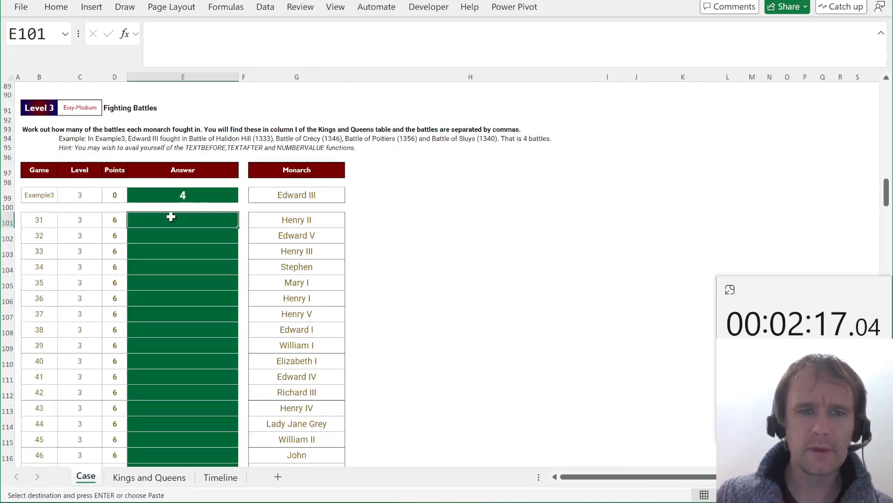
text(=)
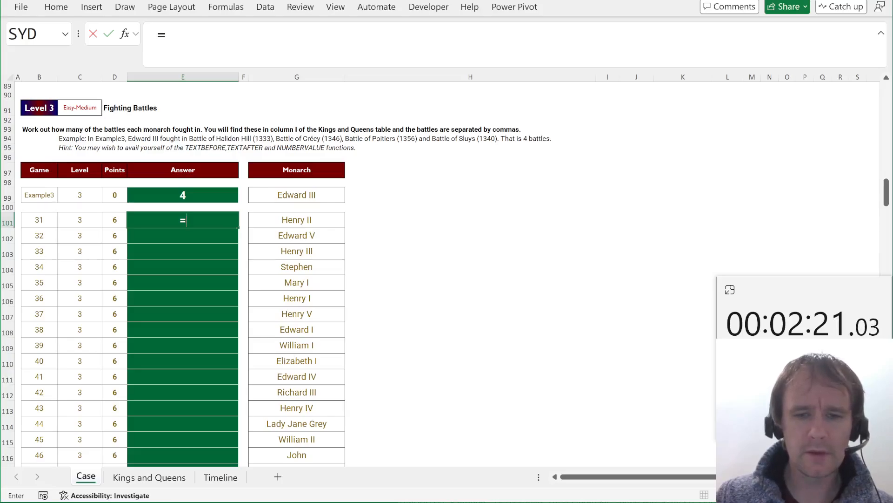
text(l)
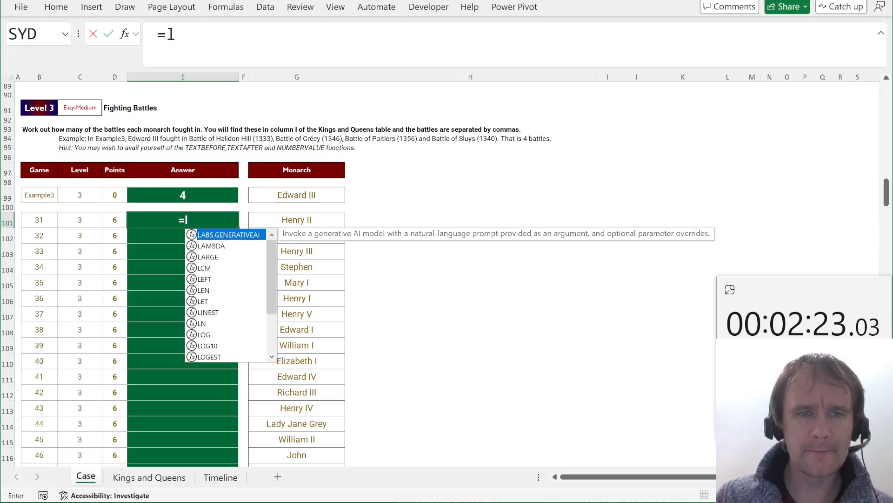
text(et(bat)
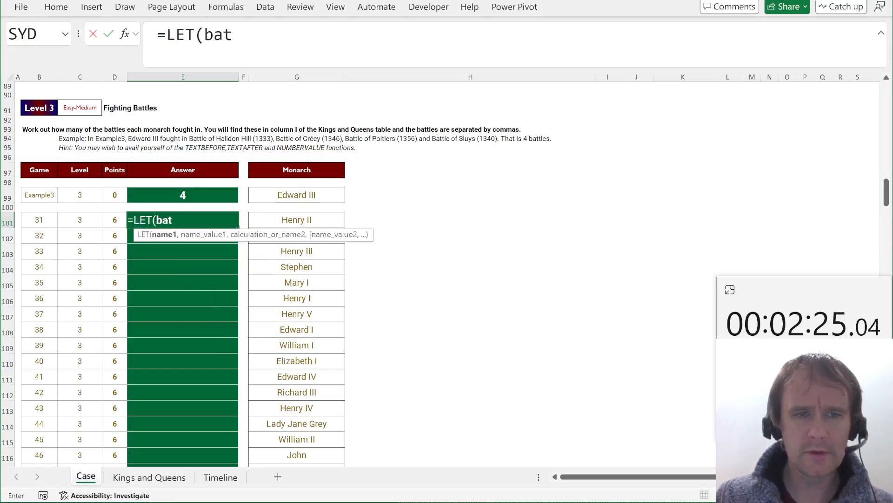
text(ts,XLOOKUP()
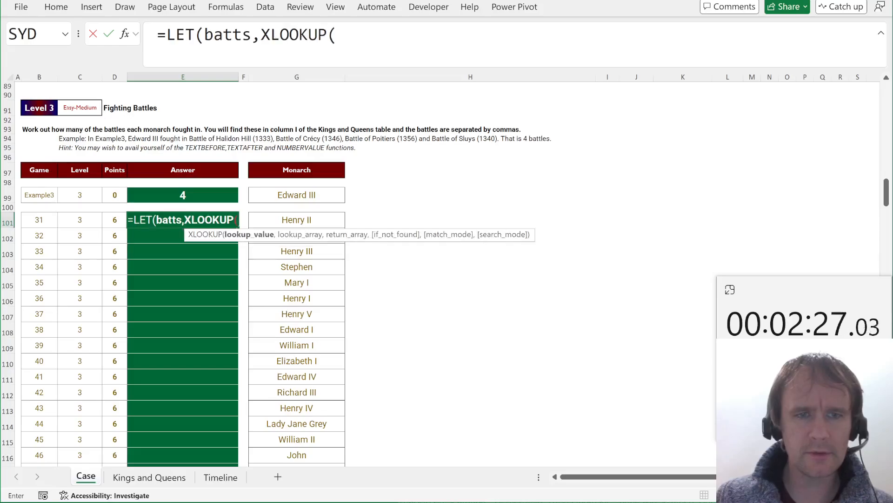
- Type the LET/XLOOKUP/SUBSTITUTE battle-count formula for Henry II in E101, accepting the function and column suggestions
key(Right)
text(,m[m)
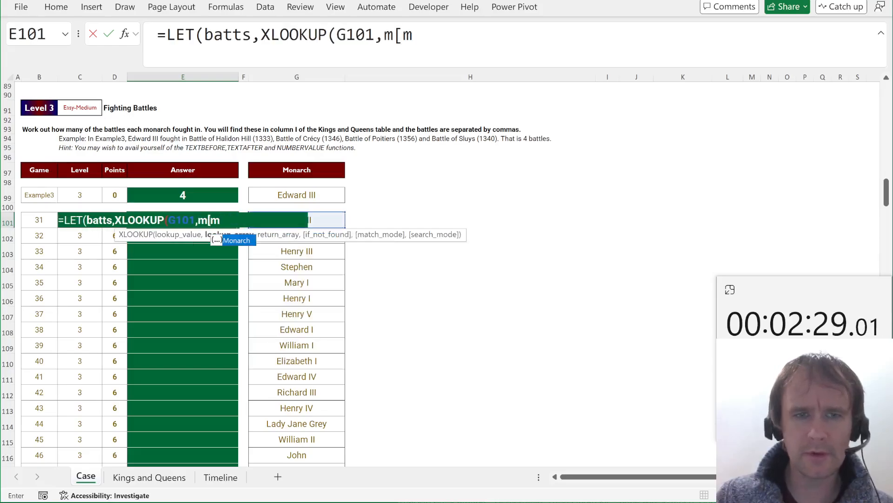
text(Monarch],m[)
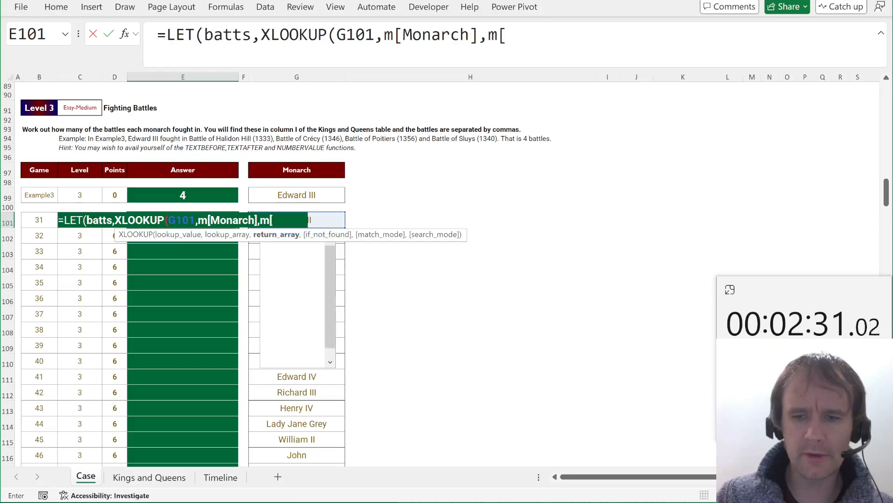
text(b)
key(Tab)
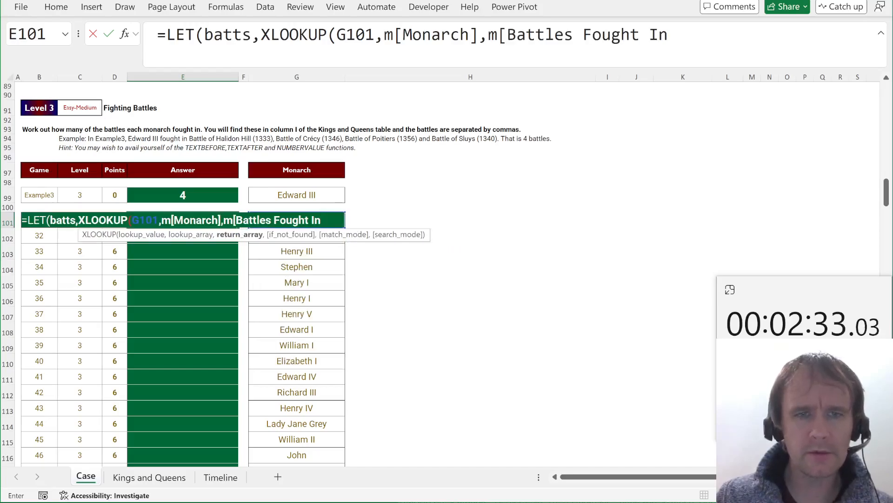
text(),)
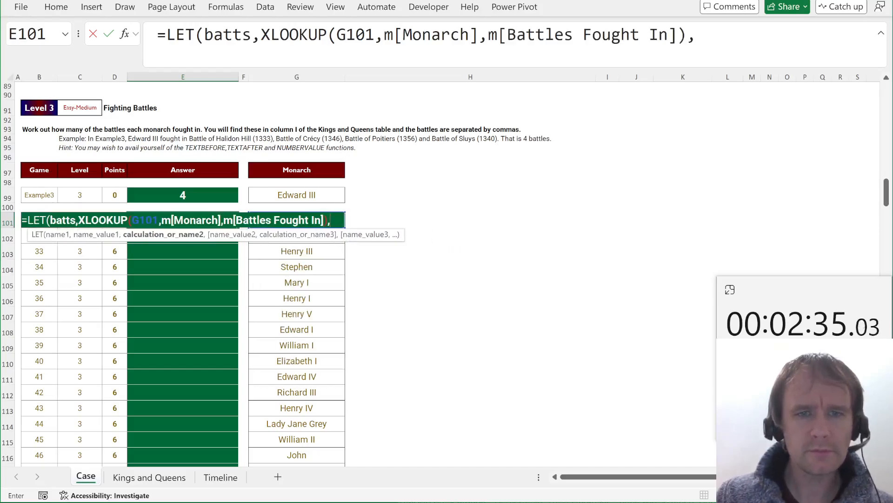
text(len(b)
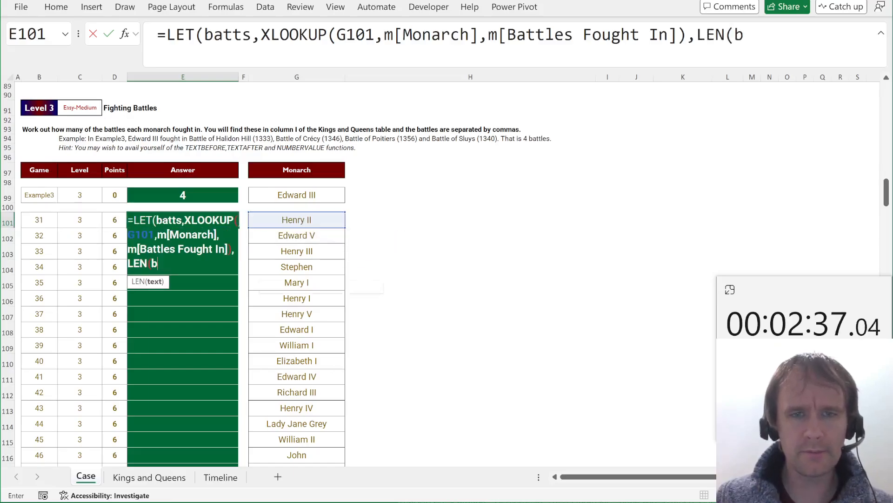
text(at)
key(Tab)
text()-)
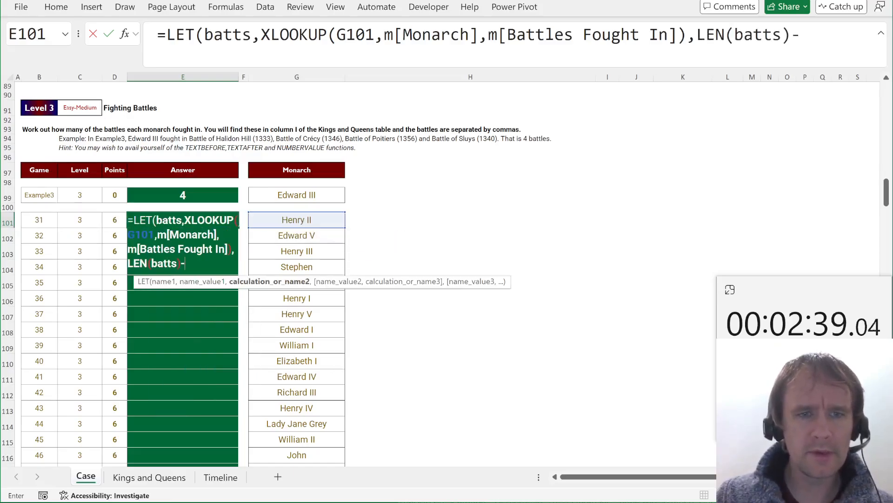
text(LEN(sub)
key(Tab)
text(sub)
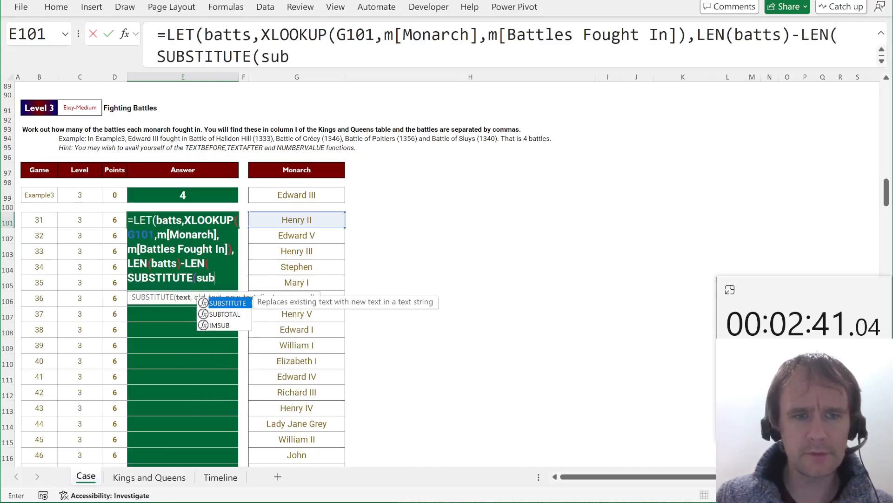
key(Tab)
text(batts)
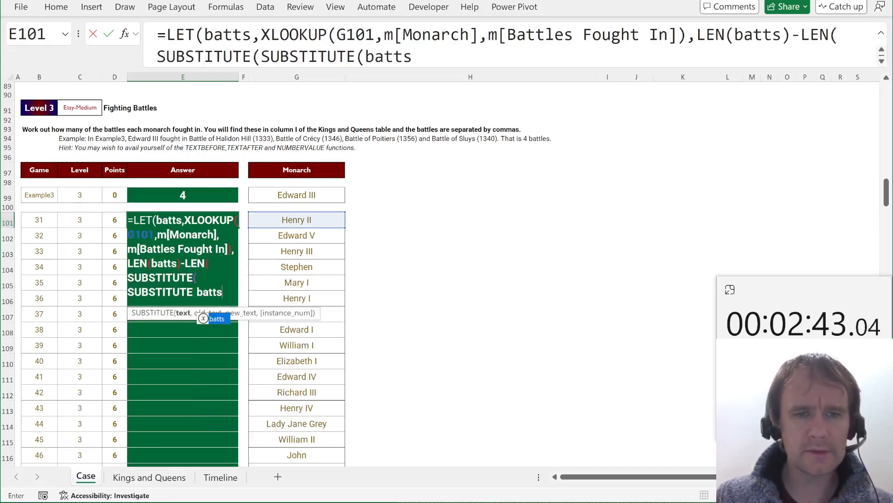
text(,",)
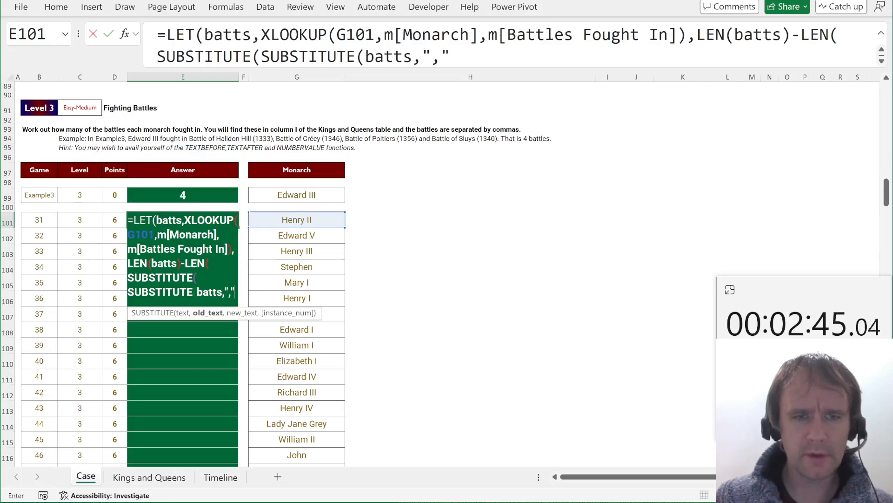
text("""),")
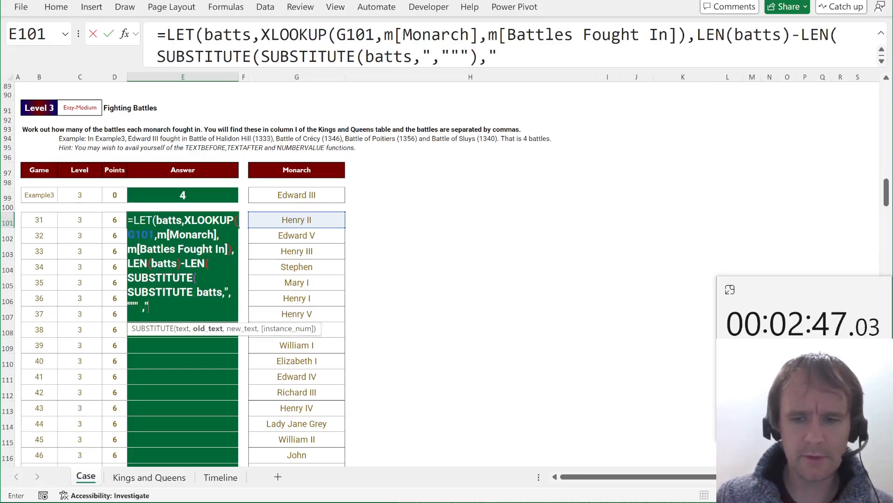
text(.",")
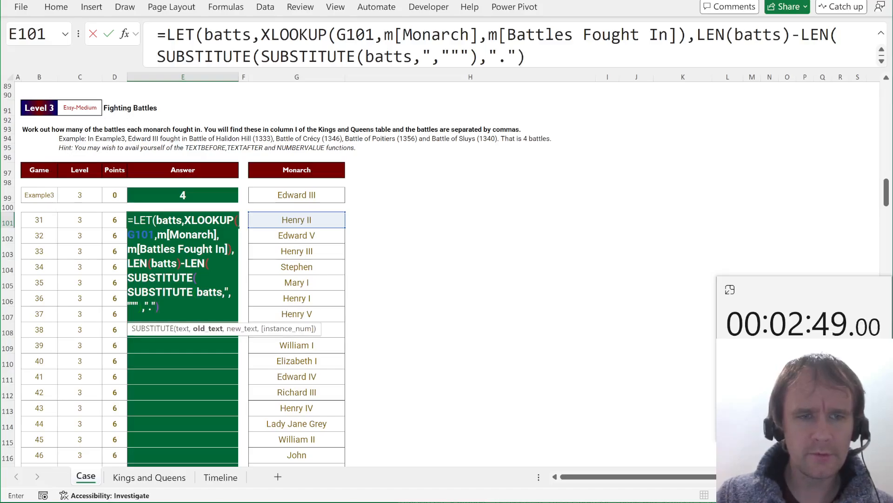
text(")))
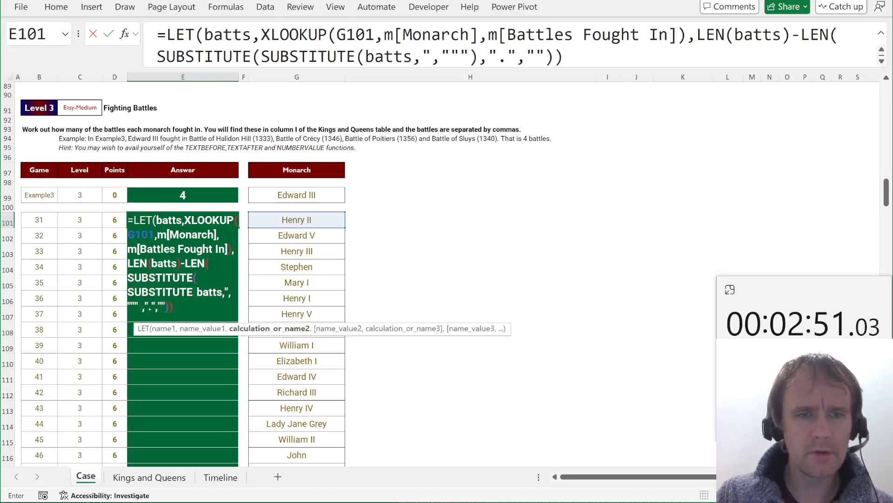
text())
- Dismiss the too-few-arguments warning, add a line break and insert the missing SUBSTITUTE comma so E101 returns 1
key(Return)
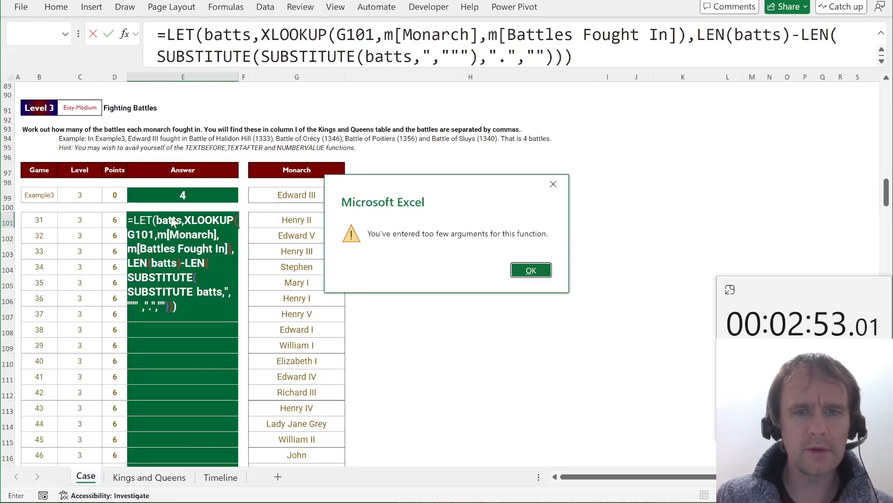
key(Return)
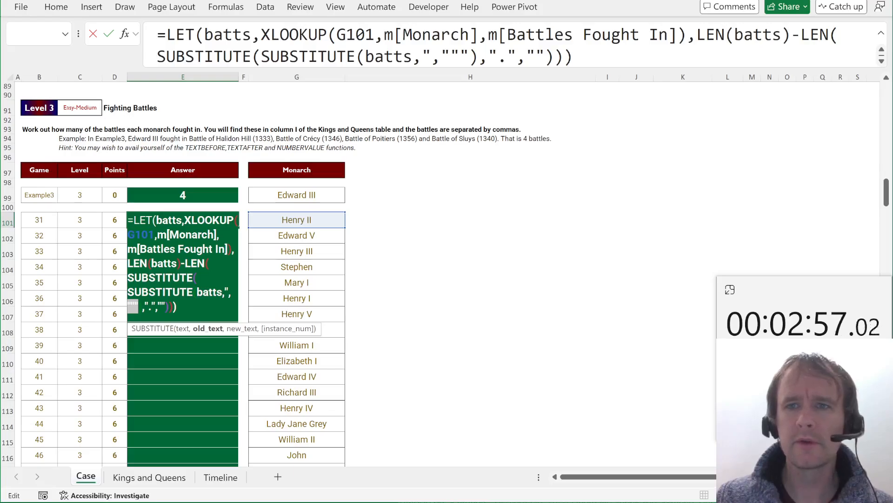
click(696, 34)
key(alt+Return)
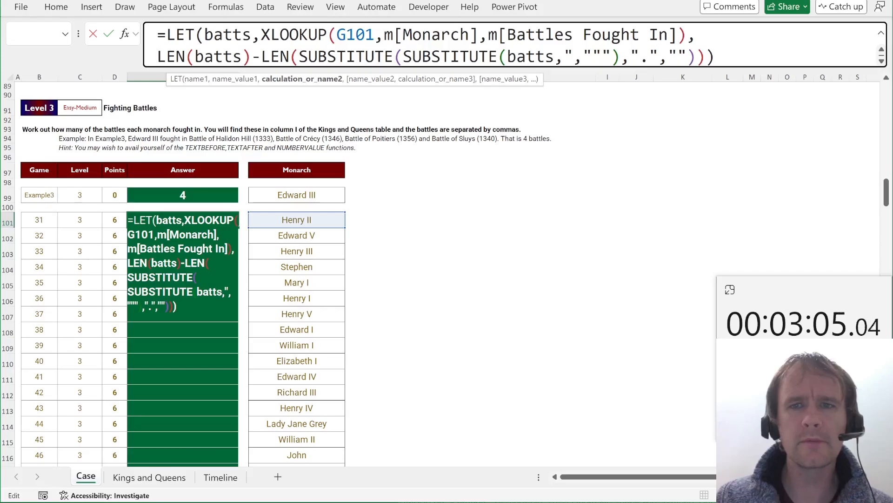
key(Return)
key(Return)
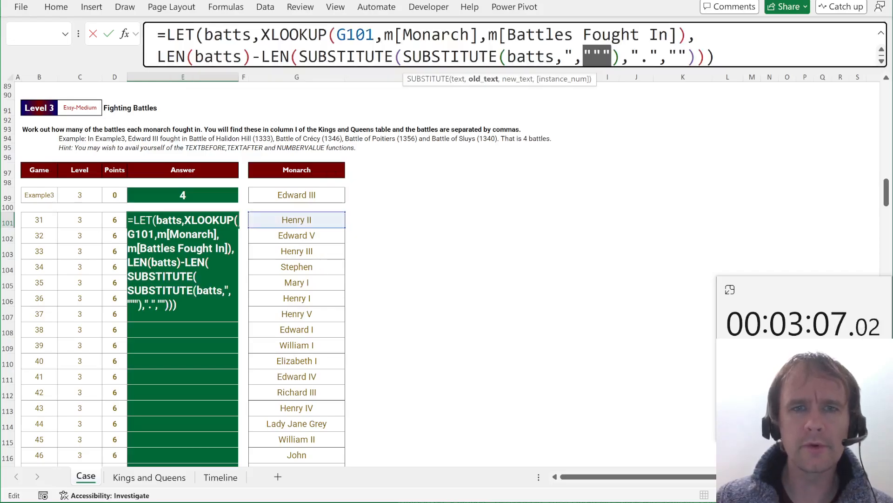
key(Right)
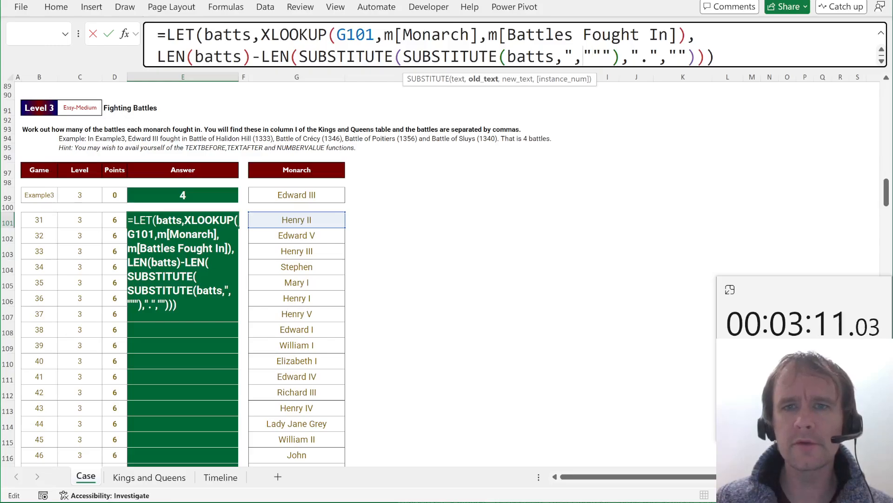
text(,)
- Commit the corrected formula and check Henry II's battles on the Kings and Queens sheet
key(Return)
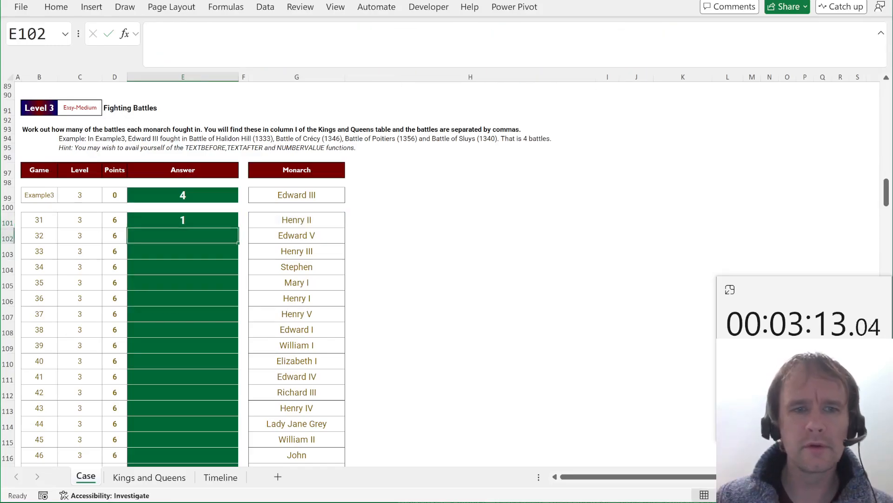
key(Up)
key(ctrl+Page_Down)
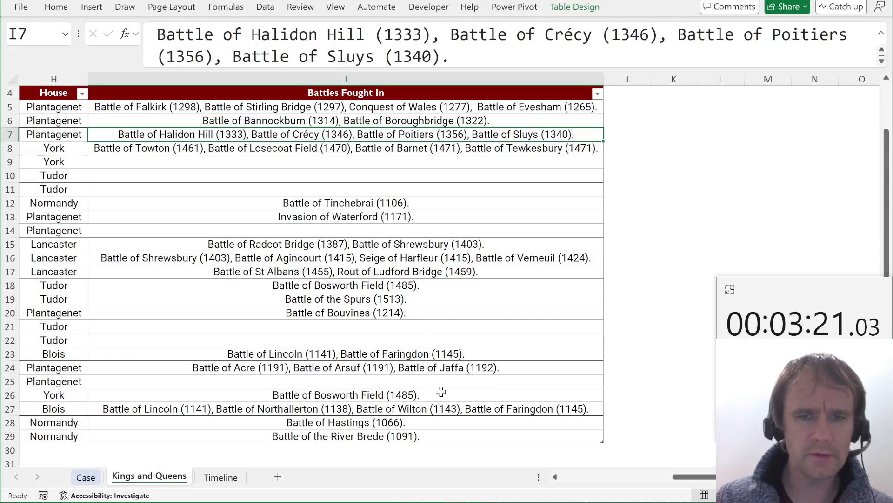
key(ctrl+Page_Up)
- Fill the battle-count formula down E101:E120, paste it into Example3's E99, and jump to Level 4
key(ctrl+shift+Down)
key(ctrl+v)
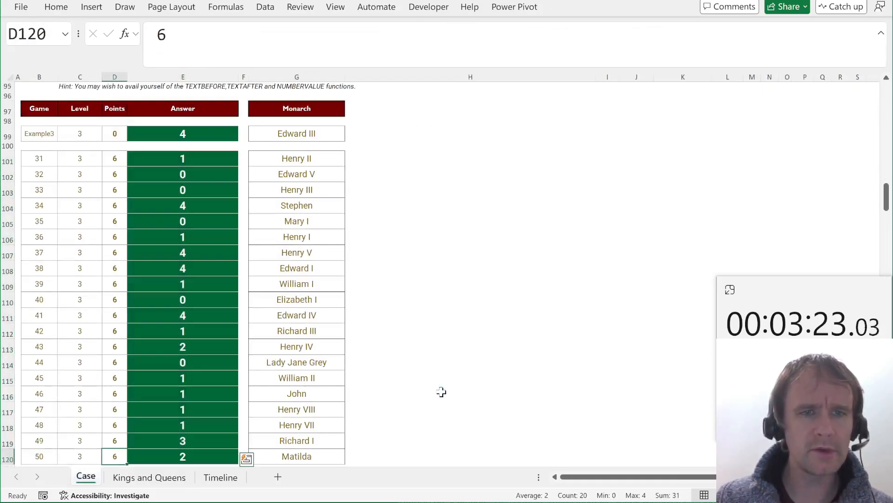
key(Right)
key(ctrl+Up)
text(=LET(batts,XLOOKUP(G99,m[Monarch],m[Battles Fought In]), LEN(batts)-LEN(SUBSTITUTE(SUBSTITUTE(batts,",",""),".",""))))
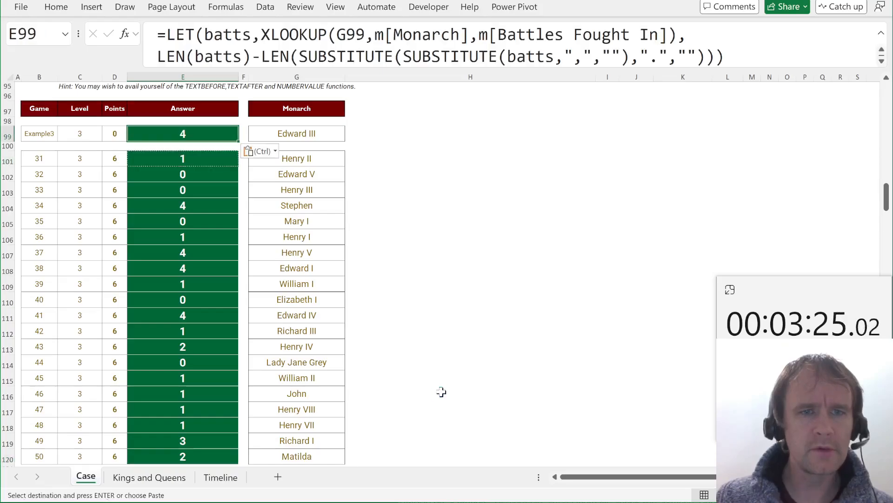
key(ctrl+Down)
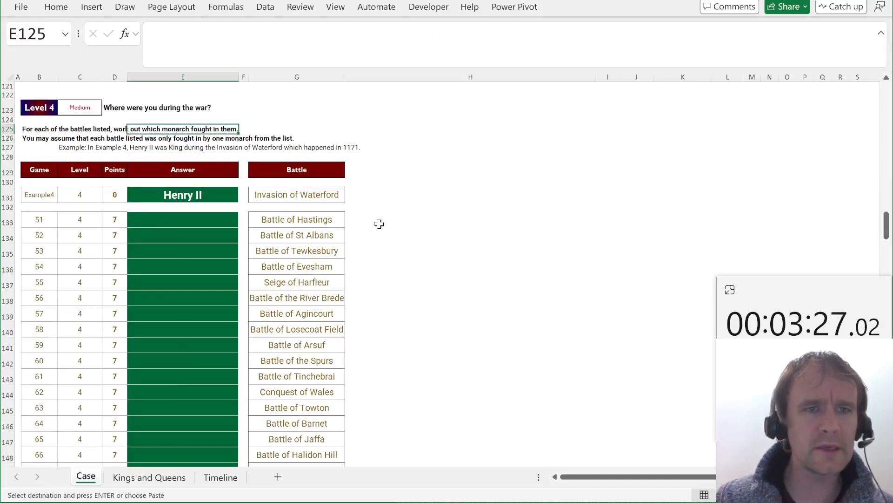
- Enter =FILTER(m[Monarch],ISNUMBER(SEARCH(G133,m[Battles Fought In]))) in E133 to return each battle's monarch
click(350, 137)
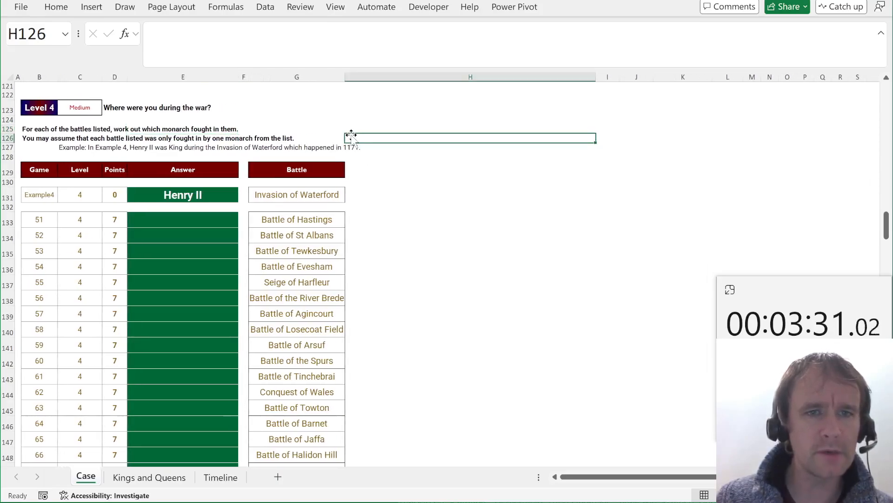
click(184, 219)
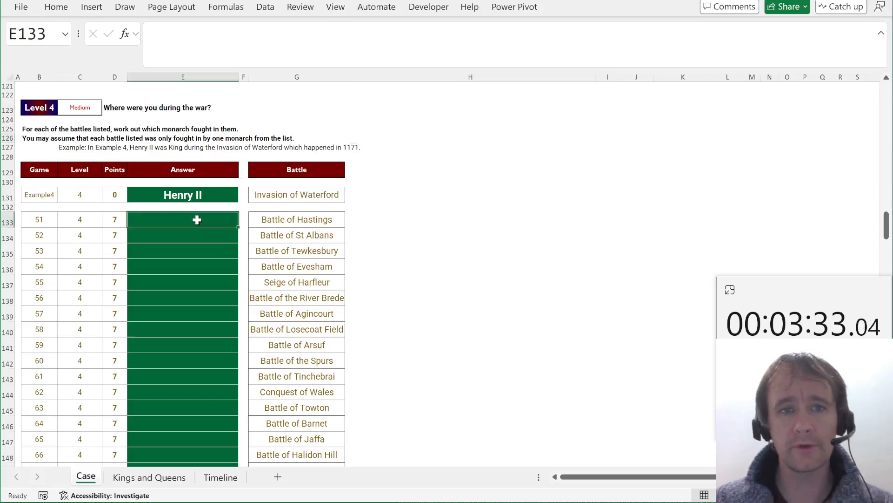
text(=fil)
key(Tab)
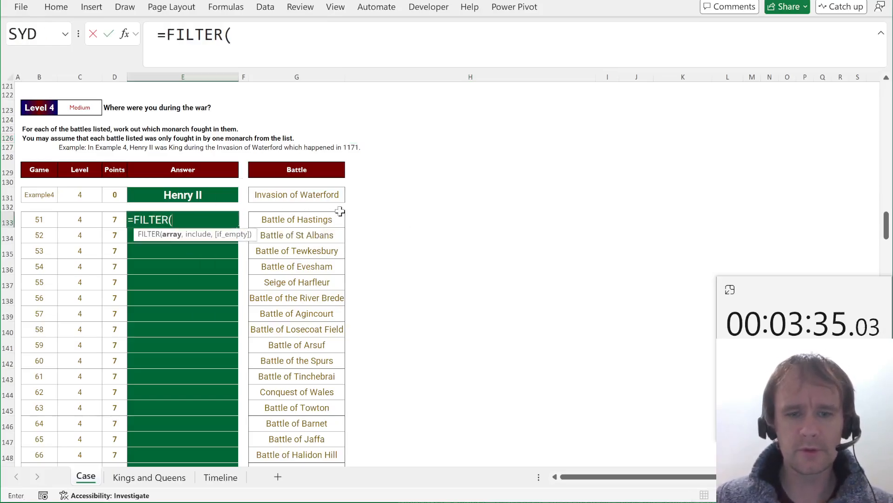
text(m[monarch)
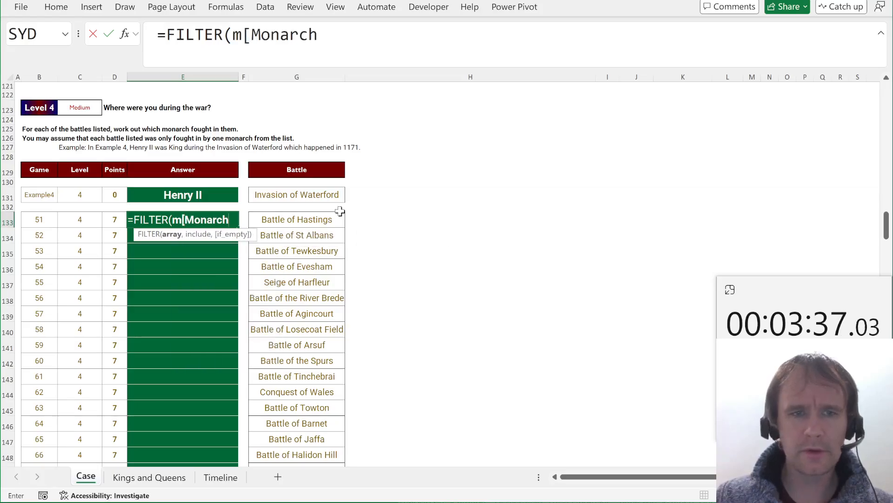
text(,isnu)
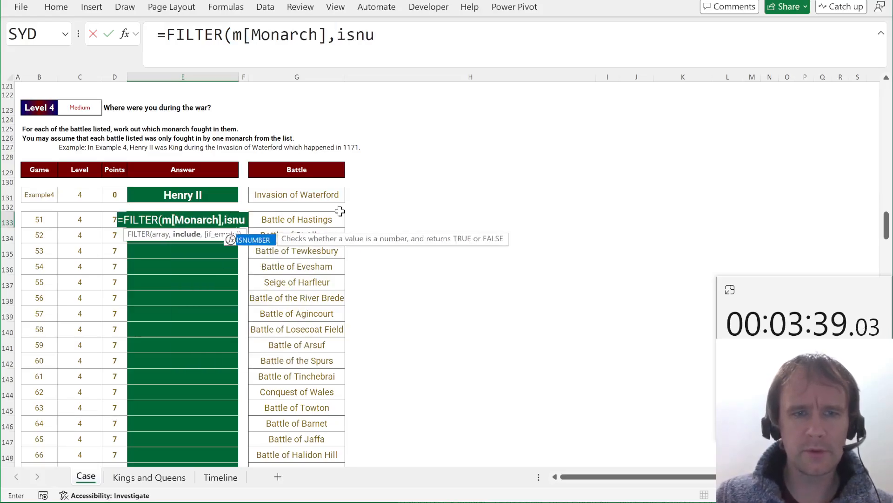
key(Tab)
text(se)
key(Tab)
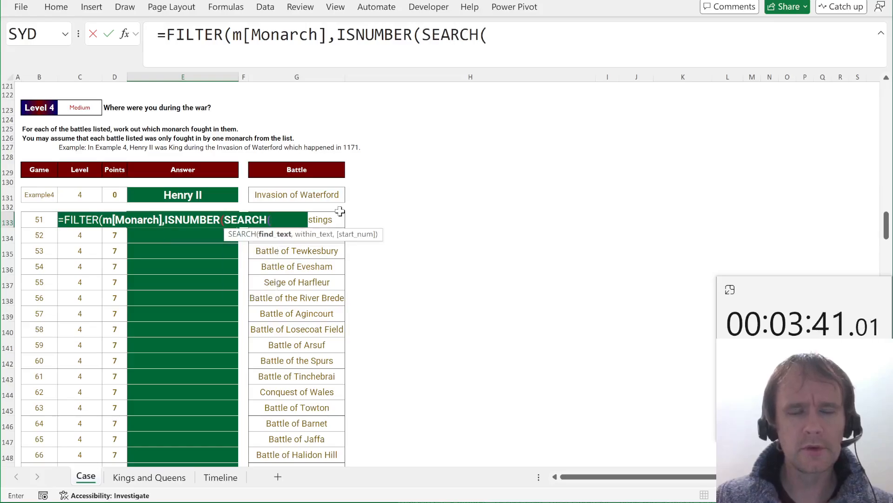
click(340, 217)
text(,)
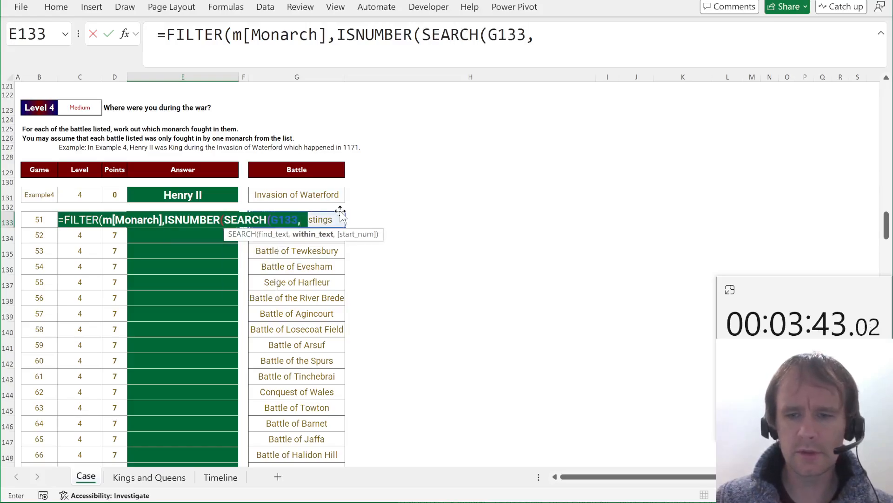
text(m[b)
key(Tab)
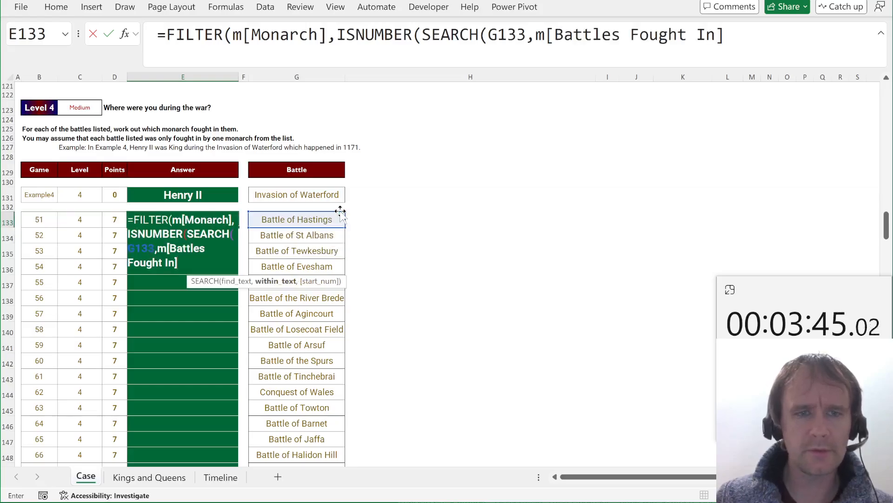
text())))
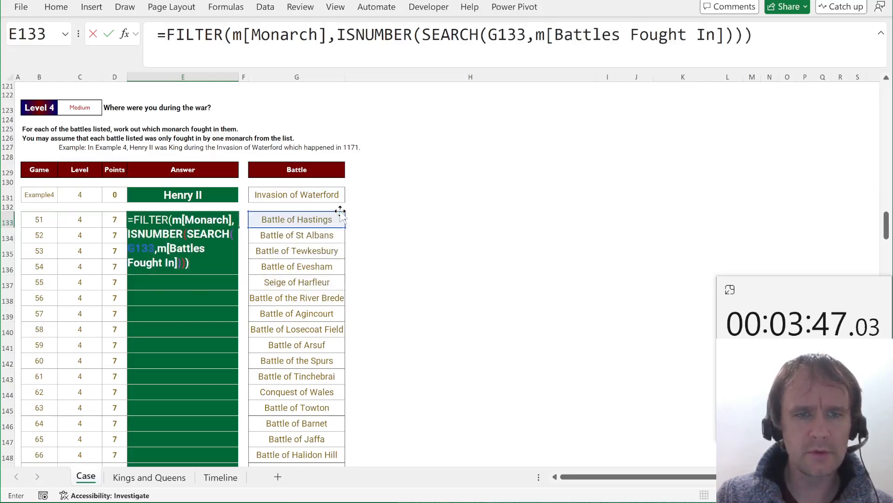
key(Return)
- Fill the monarch formula down the Level 4 answers and paste it into the example row E131
key(ctrl+shift+Down)
key(ctrl+d)
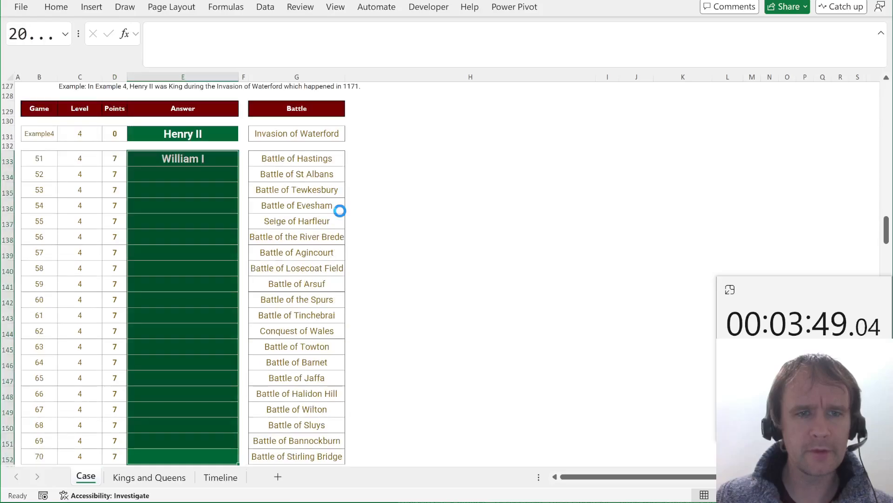
key(ctrl+c)
key(ctrl+Up)
key(Up)
key(Up)
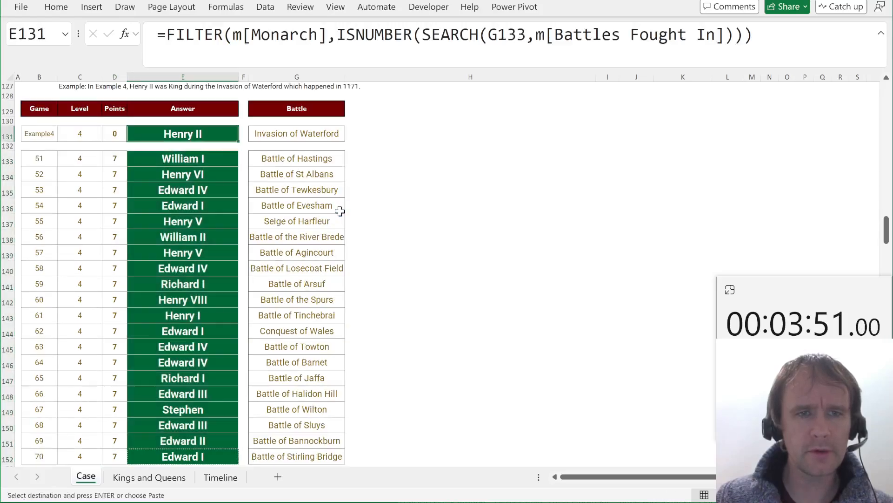
key(ctrl+v)
key(ctrl+Down)
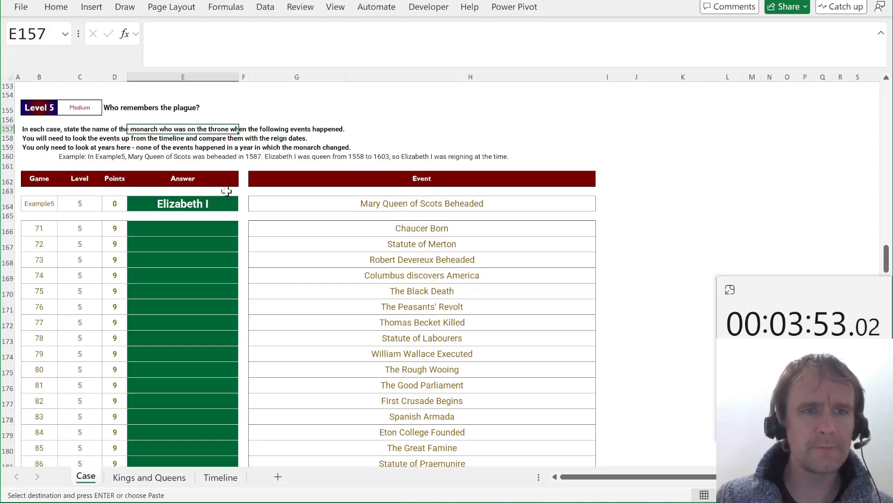
key(Home)
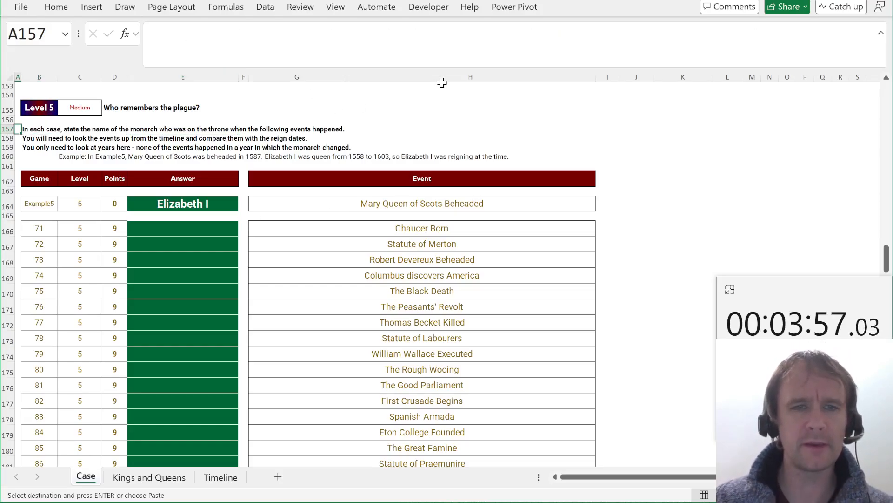
key(ctrl+Page_Down)
key(ctrl+Page_Down)
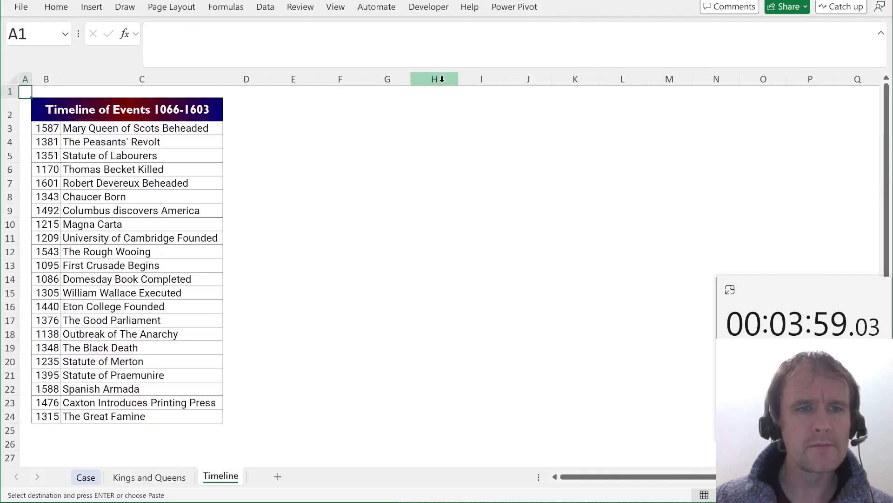
key(ctrl+Page_Down)
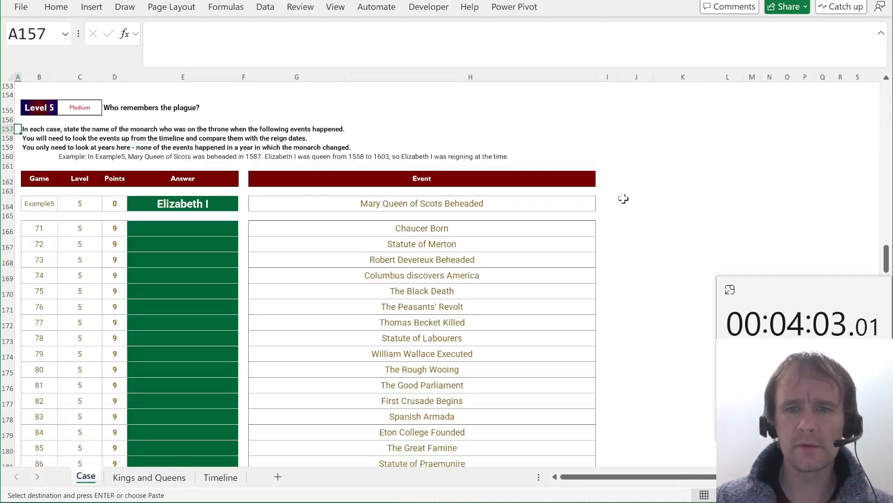
- Add a Year header in I162 beside the Level 5 Event column
click(618, 184)
text(Year)
key(Return)
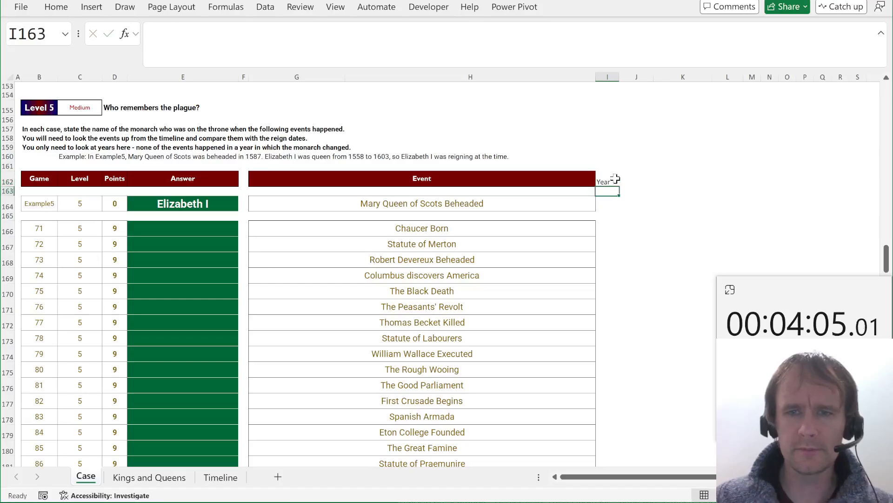
key(Return)
text(=XL)
- Enter =XLOOKUP(G164,Timeline!$C$3:$C$24,Timeline!$B$3:$B$24) in I164 to fetch the example event's year
key(Tab)
text(H164,)
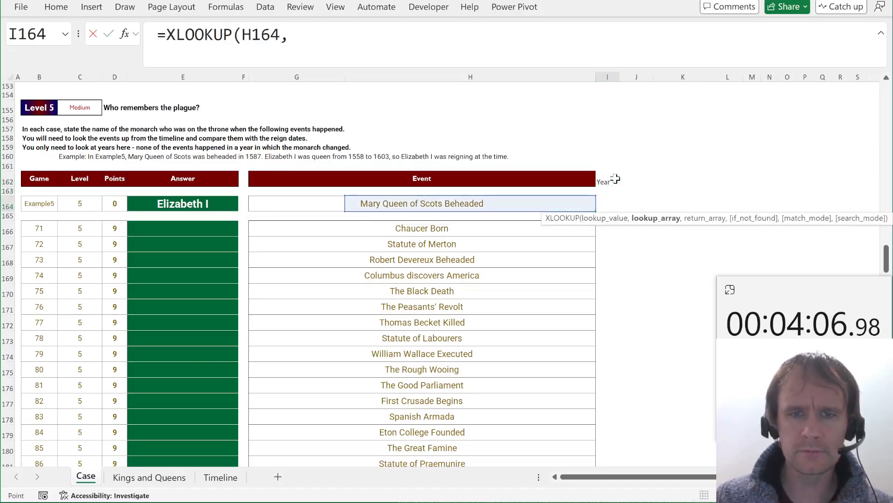
key(ctrl+Page_Down)
key(Escape)
text(=x)
key(Tab)
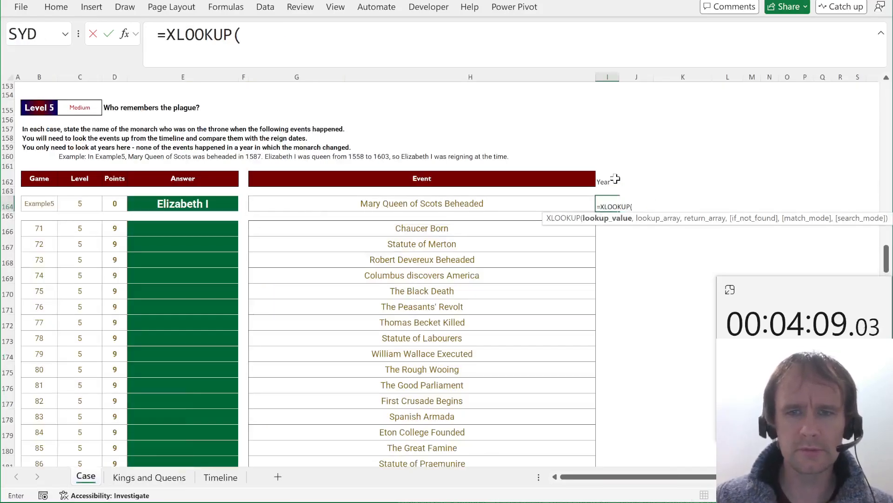
key(Left)
key(Left)
text(,)
key(ctrl+Page_Down)
key(ctrl+Page_Down)
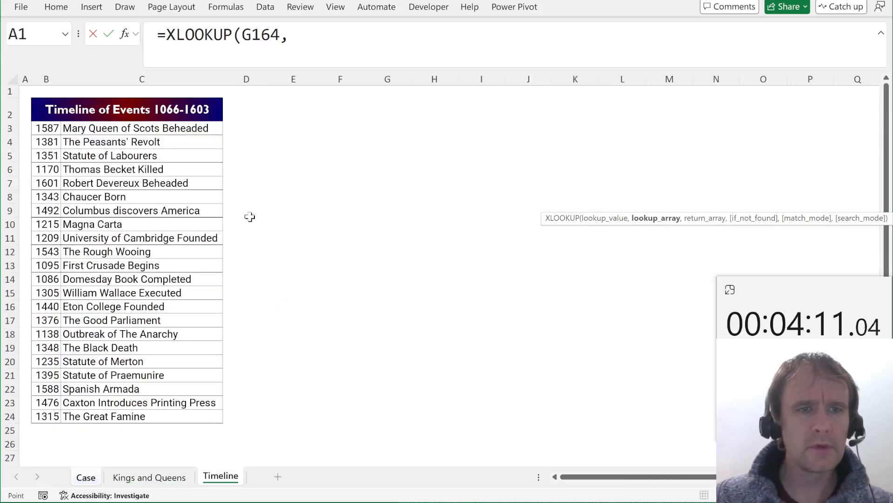
drag(110, 128, 112, 416)
text(,)
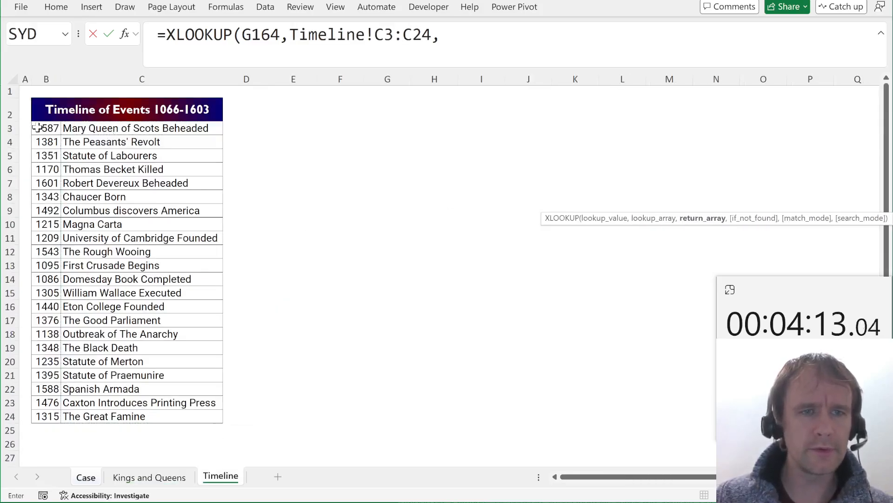
click(37, 128)
key(ctrl+shift+Down)
text())
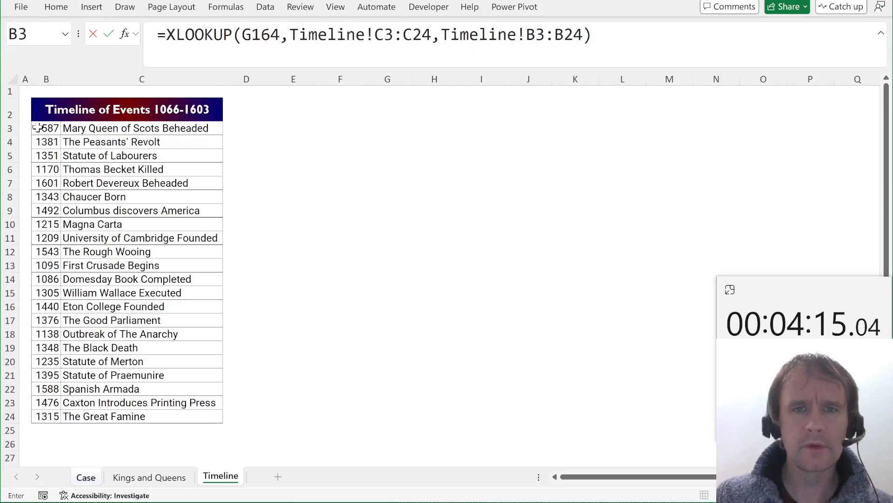
drag(375, 34, 582, 34)
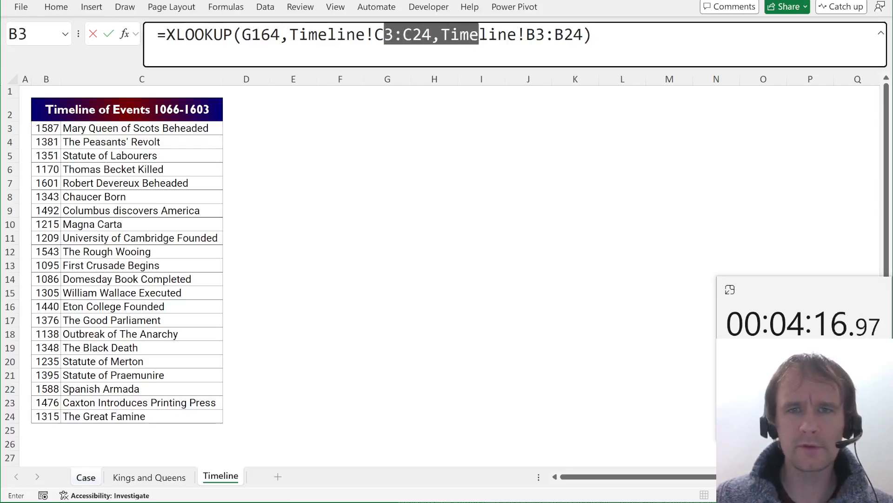
key(F4)
key(Return)
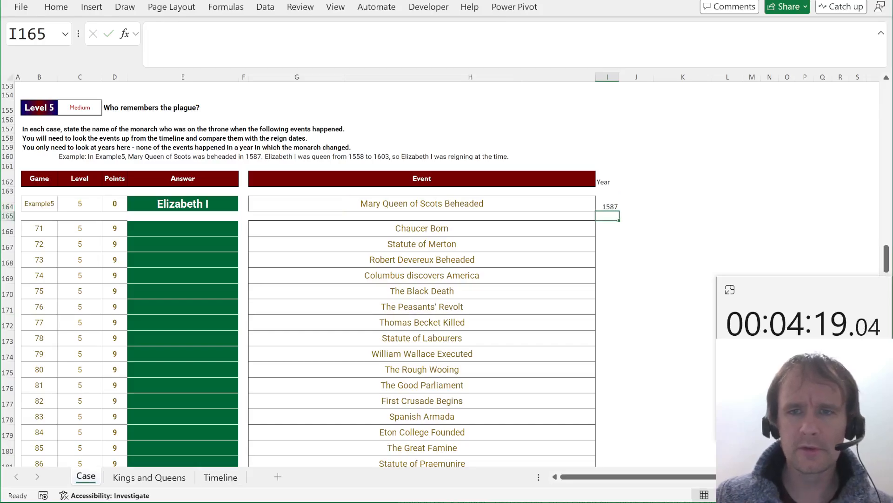
- Copy the year lookup down into I166:I185 for every Level 5 event
key(Up)
key(ctrl+c)
click(297, 228)
key(ctrl+Down)
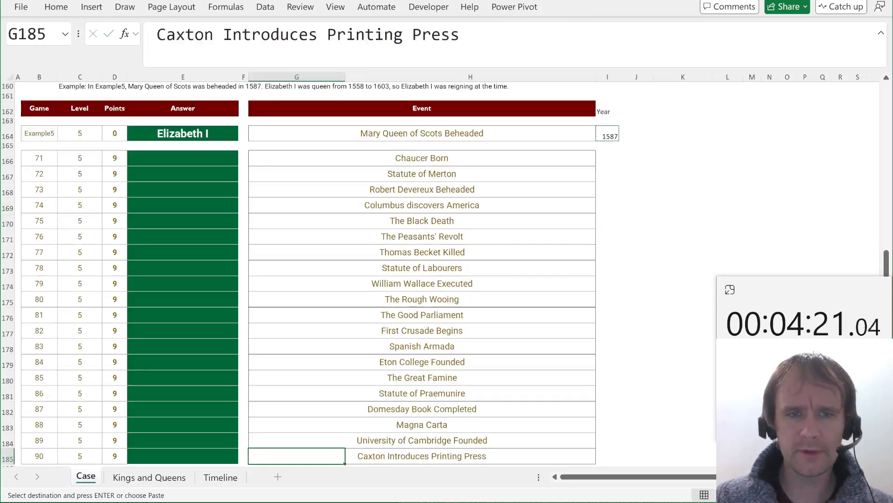
key(Right)
key(Right)
key(Right)
key(Left)
key(ctrl+shift+Up)
key(shift+Down)
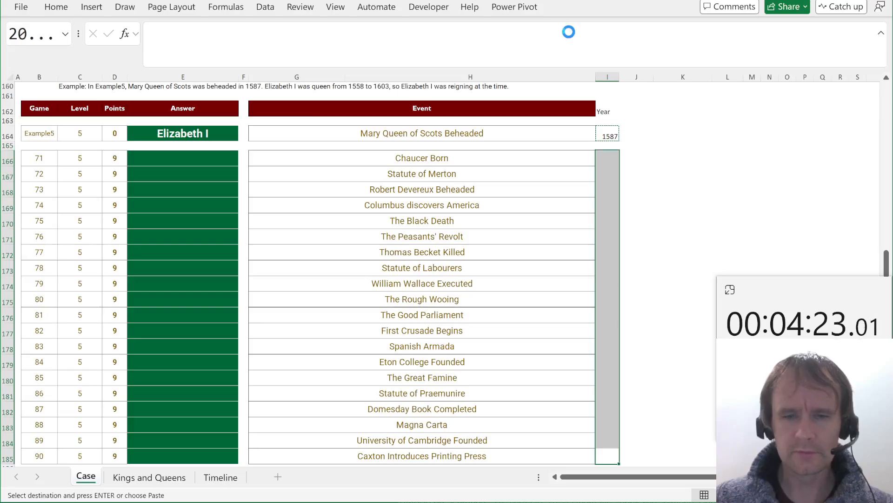
key(ctrl+v)
key(ctrl+Up)
key(Right)
key(Right)
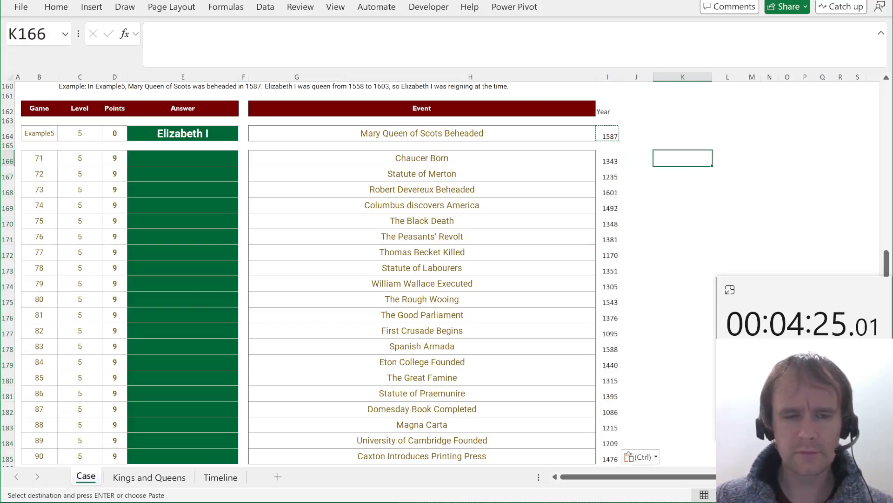
- Review Edward IV's second reign and Edward V's end dates on the Kings and Queens sheet
key(ctrl+Page_Down)
key(ctrl+Left)
key(Right)
key(Up)
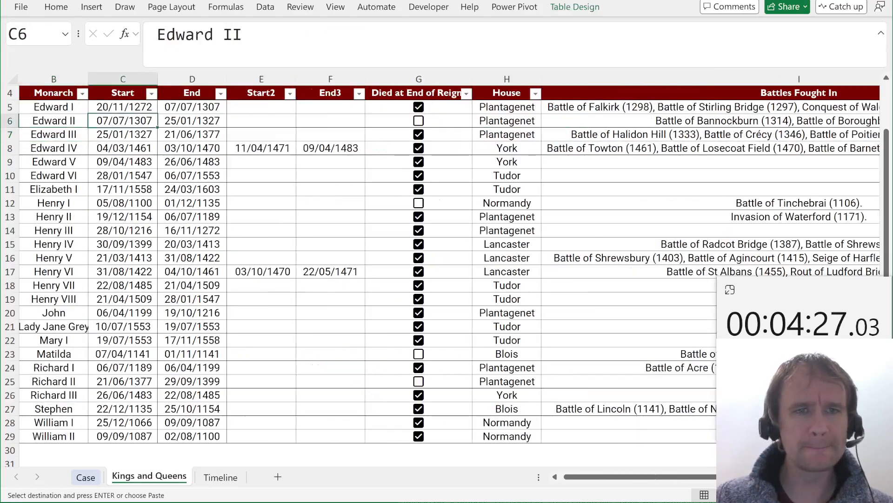
key(Up)
key(Up)
key(Left)
key(Left)
key(Down)
key(Down)
key(Right)
key(Right)
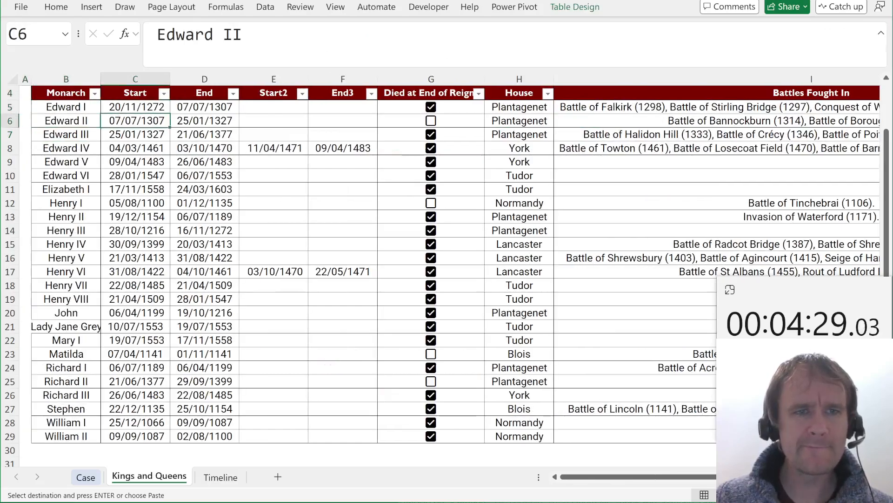
key(Right)
key(Right)
key(Down)
key(Down)
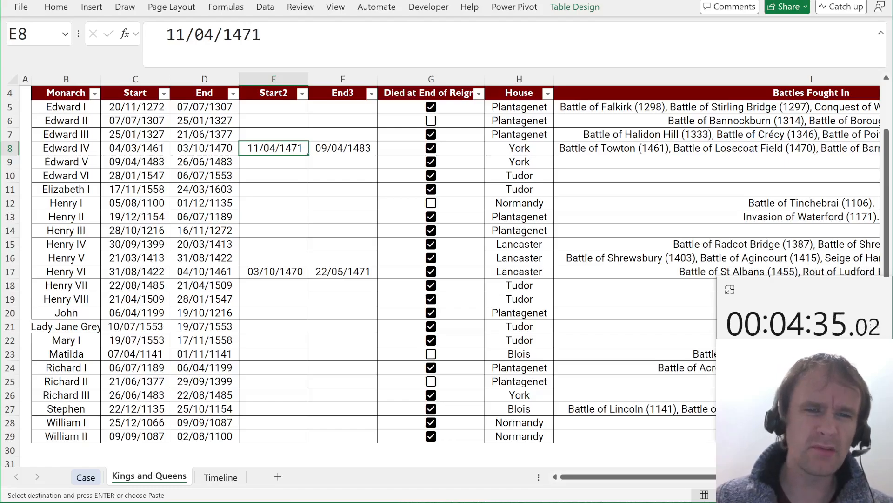
key(Down)
key(Left)
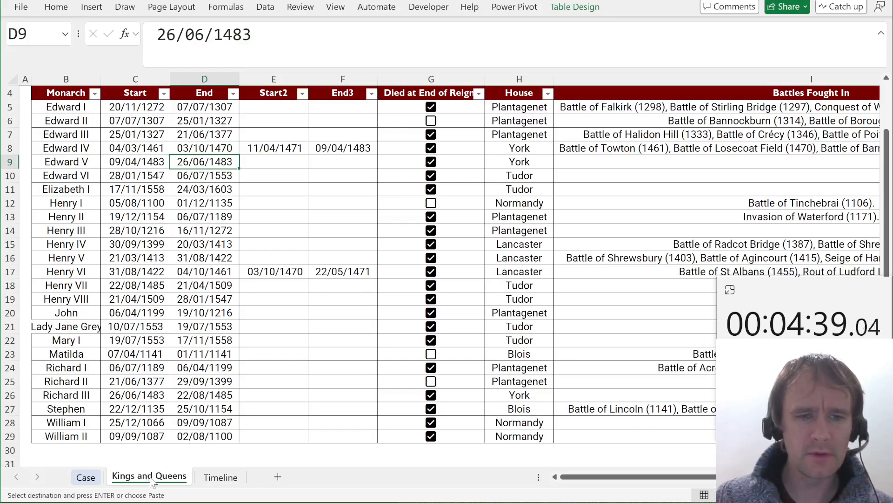
- Duplicate the Kings and Queens sheet and move Edward IV's second reign dates into a new row
drag(148, 476, 207, 476)
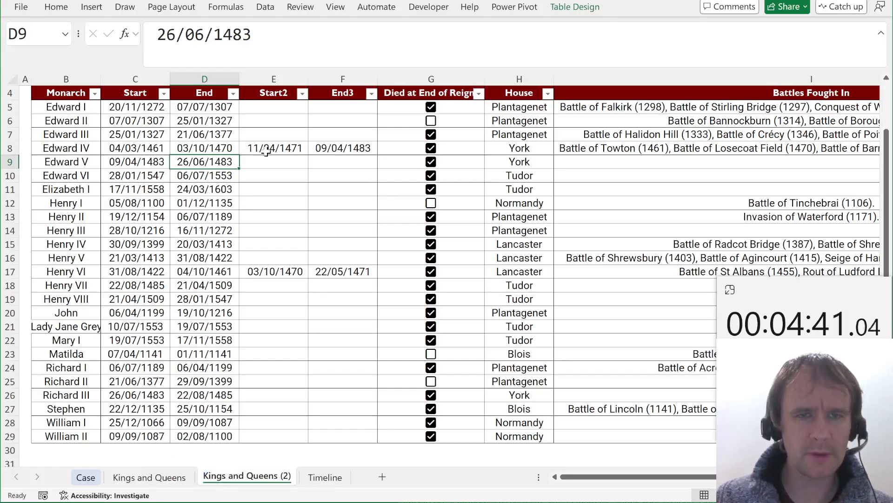
key(ctrl+shift+plus)
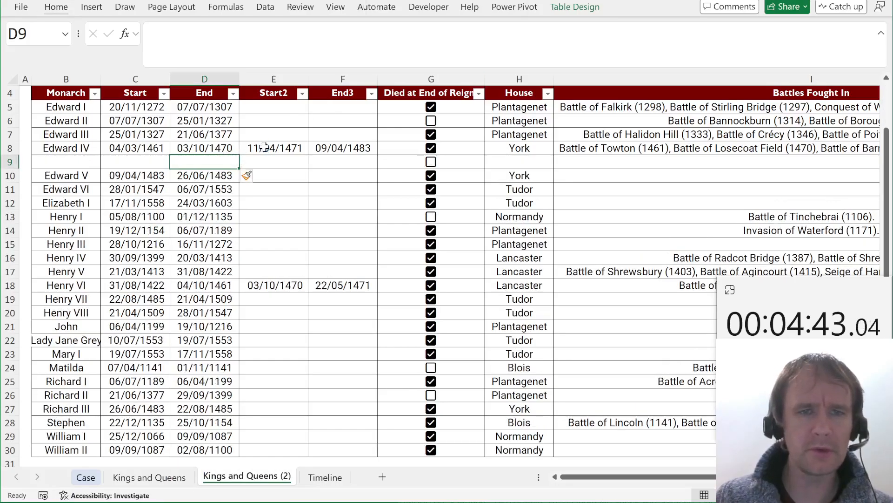
click(265, 148)
scroll(265, 148, right, 3)
scroll(265, 148, left, 1)
key(shift+Right)
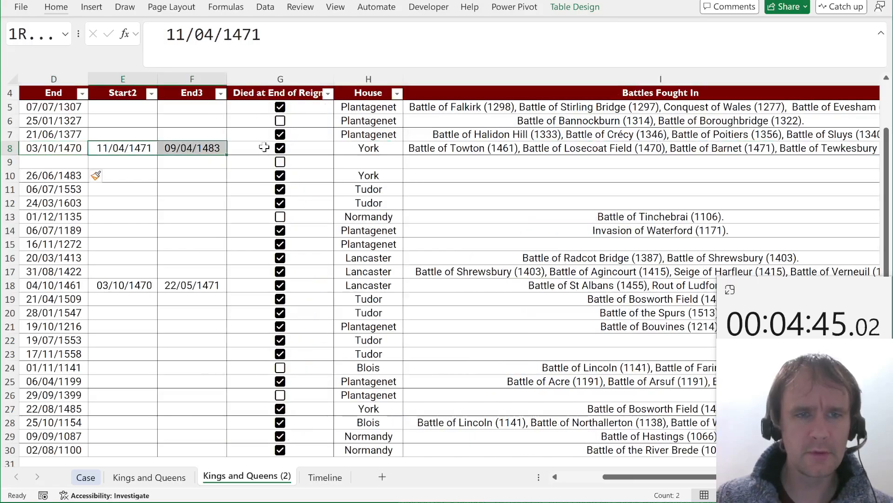
key(Down)
key(Left)
key(Left)
key(Left)
key(Left)
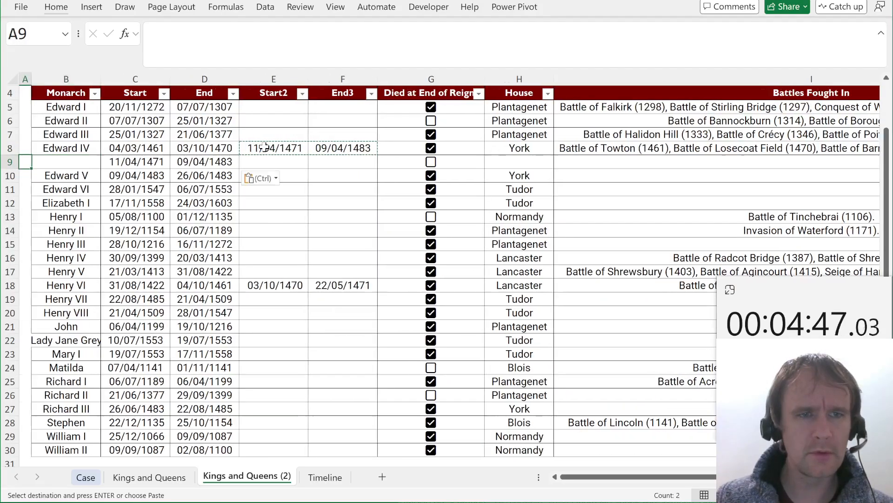
- Insert a blank row below Henry VI for his second reign
key(Right)
key(Down)
key(Right)
key(Right)
key(Down)
key(Down)
key(Down)
key(Down)
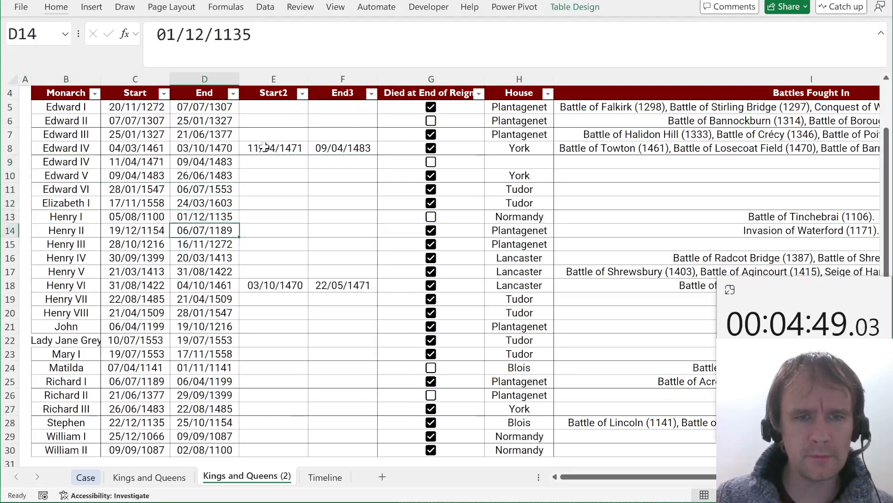
key(ctrl+Down)
key(Right)
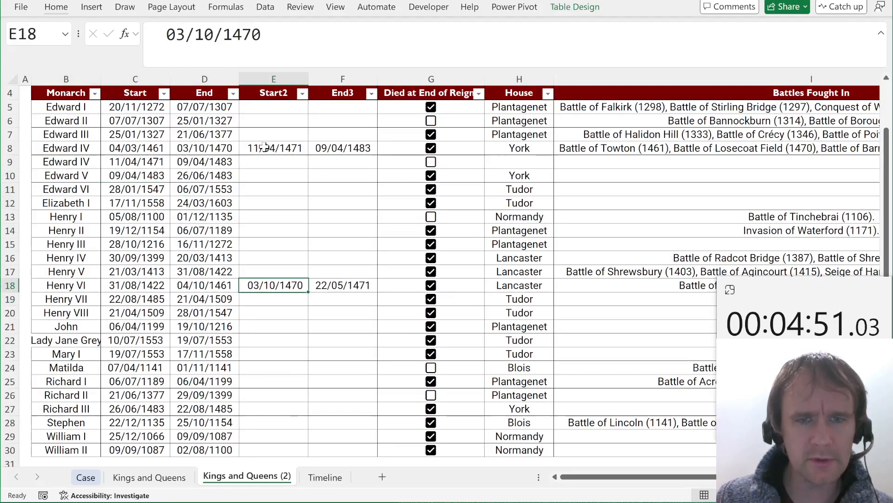
key(Down)
key(Left)
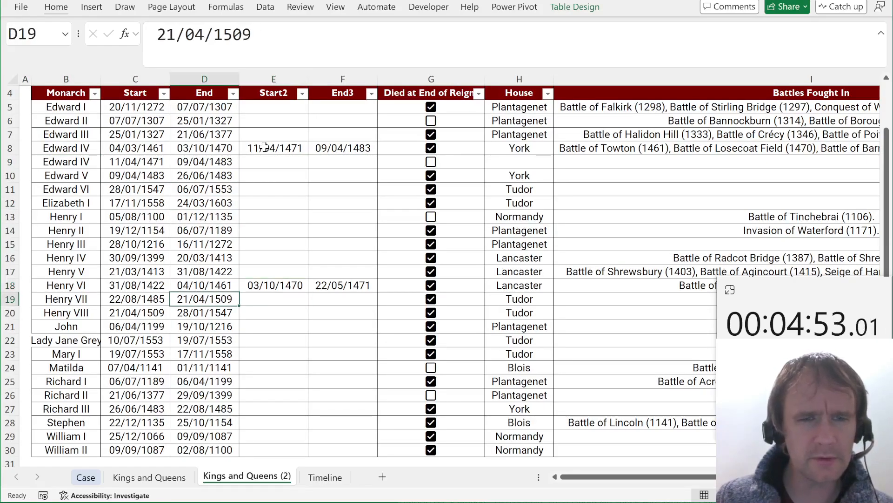
key(alt+i)
key(r)
- Fill the new row with Henry VI, 03/10/1470 to 22/05/1471, copied from E18:F18
key(shift+Right)
key(ctrl+c)
key(Down)
key(Left)
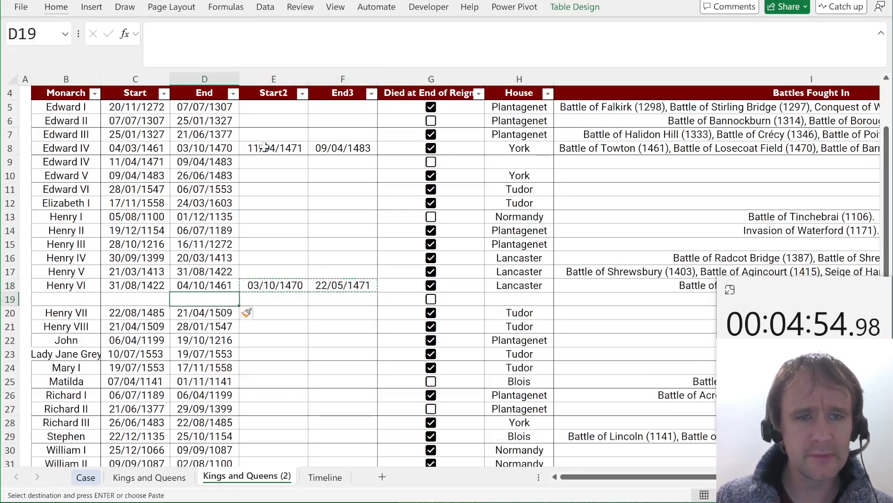
key(Left)
key(ctrl+v)
key(Left)
key(Left)
key(ctrl+d)
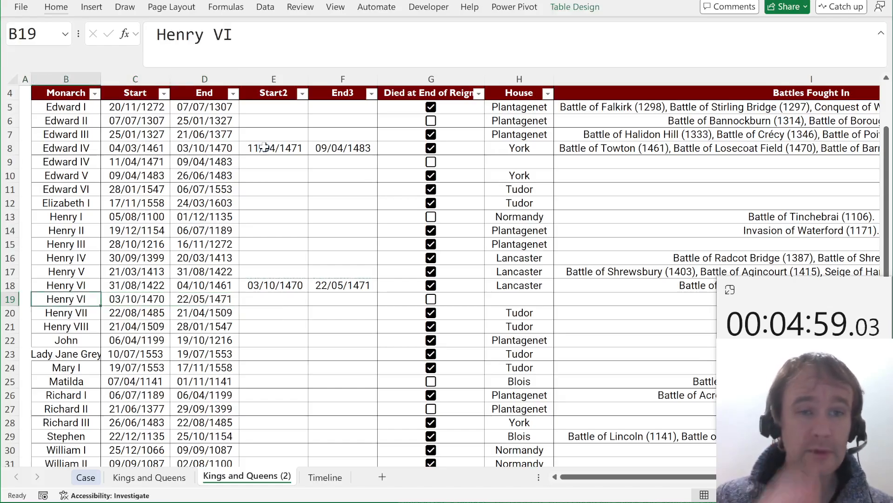
key(Right)
key(ctrl+space)
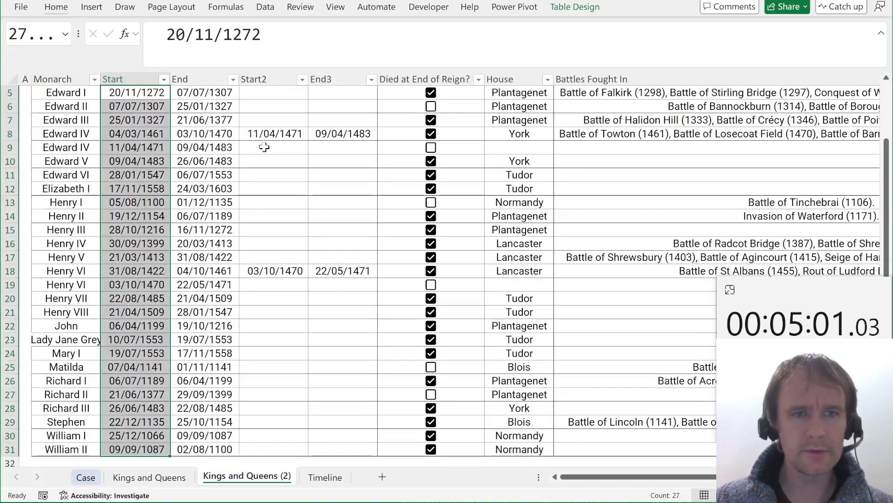
- Replace */ with nothing across the Start column so dates become plain years
key(ctrl+f)
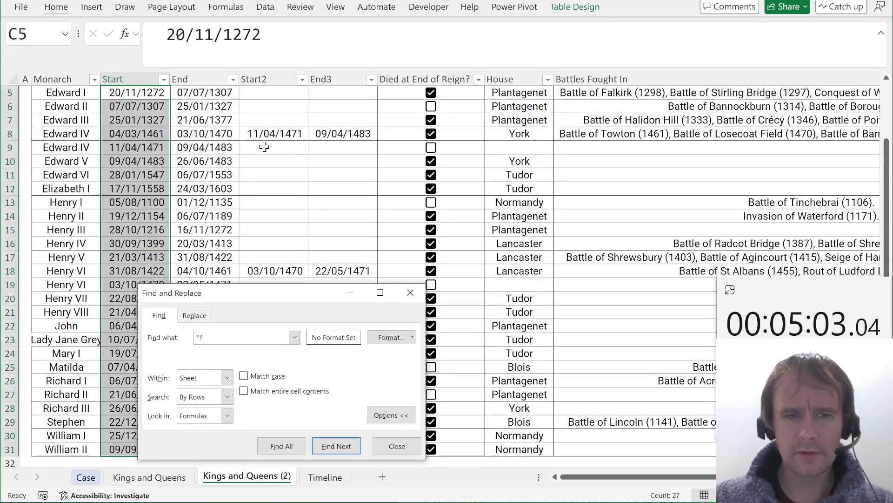
key(ctrl+h)
text(*/)
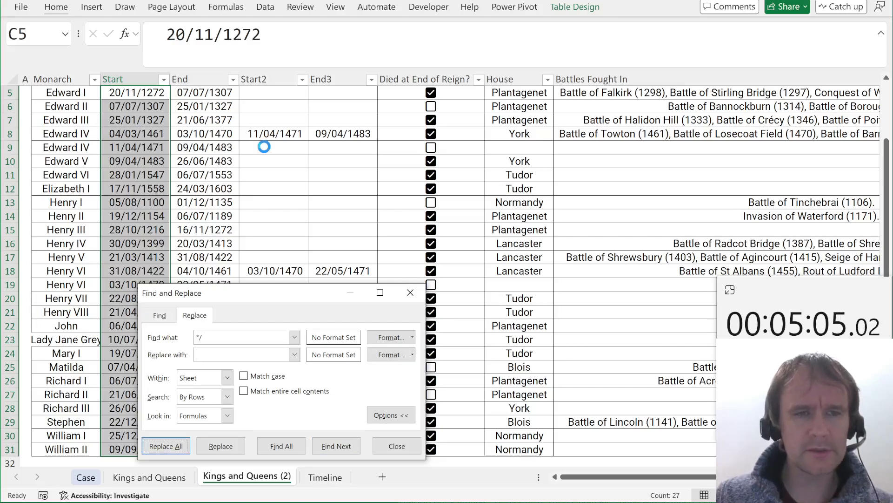
key(alt+a)
key(Return)
key(Escape)
- Strip the End column to plain years the same way, then return to the Case sheet
key(Right)
key(ctrl+space)
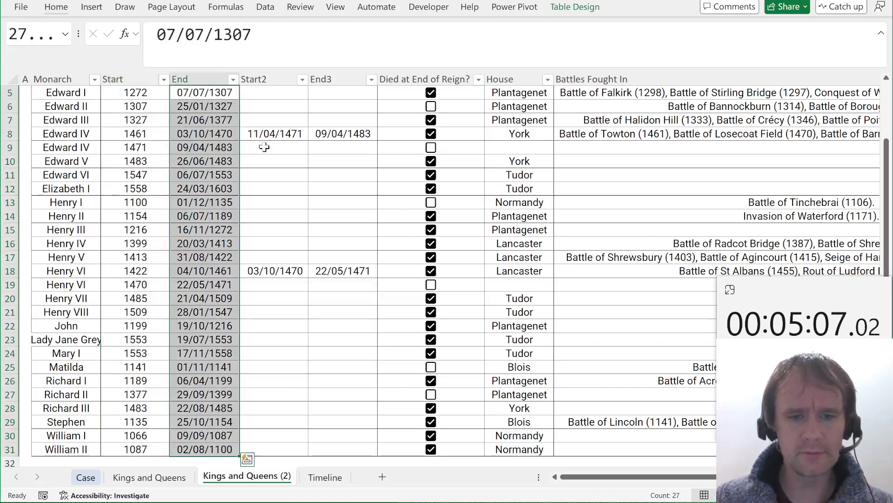
key(ctrl+h)
key(alt+a)
key(Return)
key(Escape)
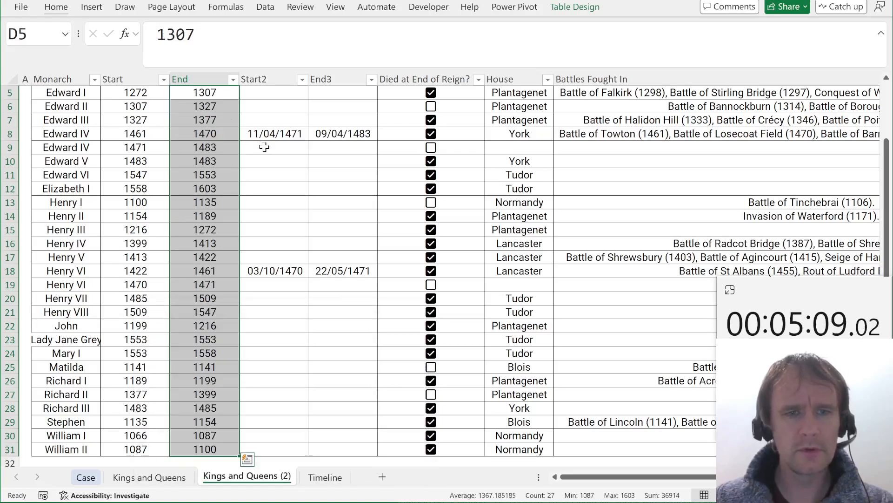
key(ctrl+Page_Up)
key(ctrl+Page_Up)
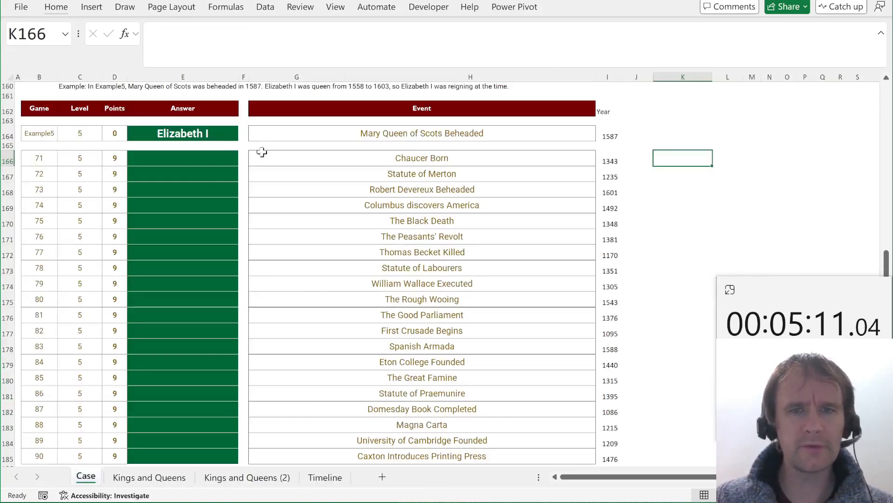
scroll(264, 147, up, 3)
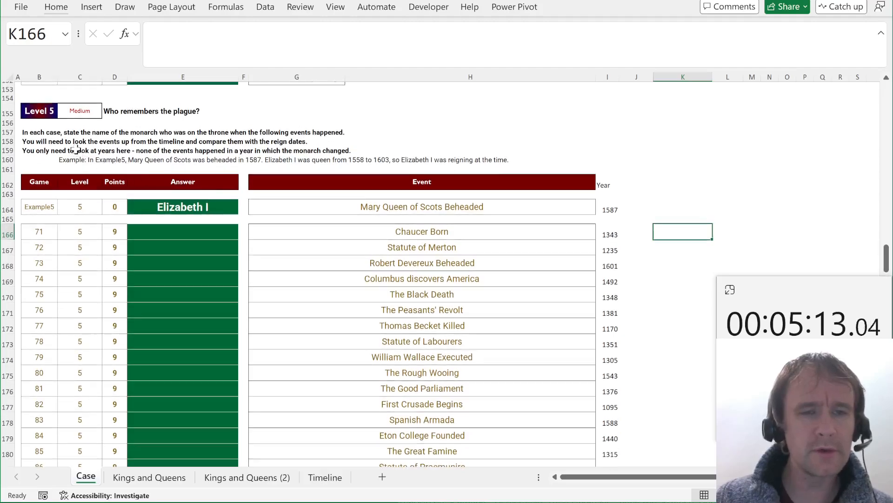
click(56, 141)
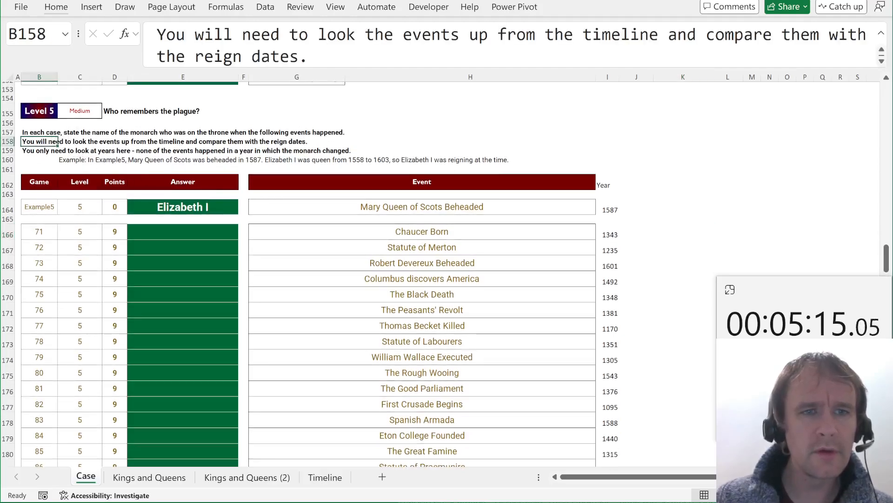
click(57, 151)
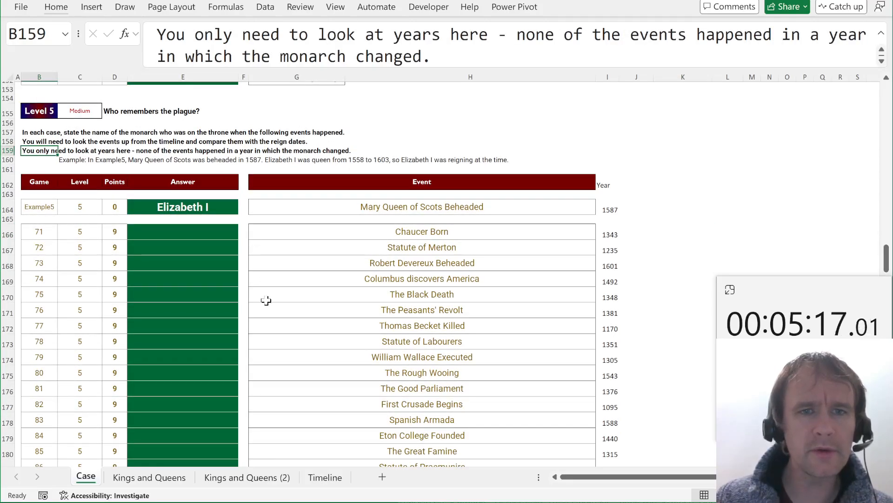
key(ctrl+Page_Down)
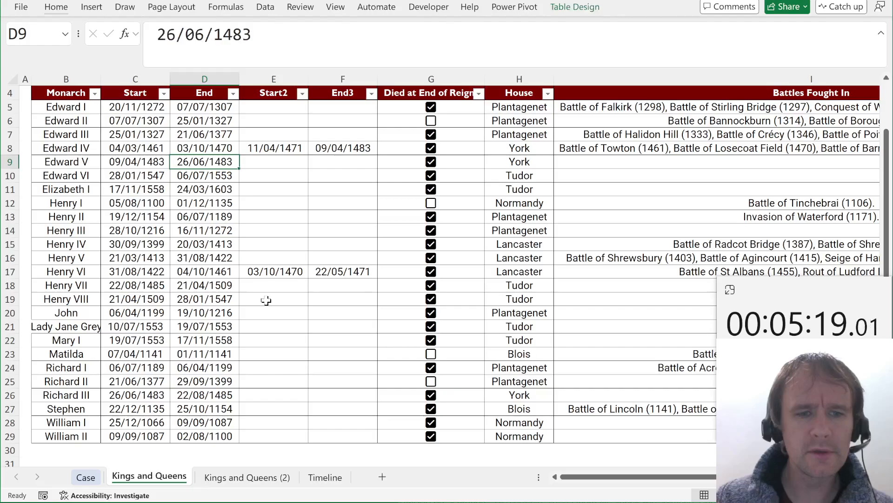
key(ctrl+Page_Down)
key(Up)
key(ctrl+Home)
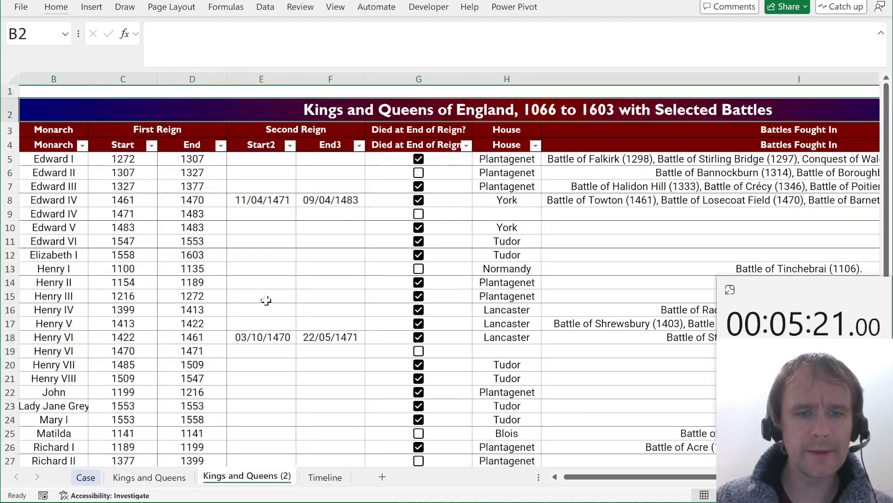
key(ctrl+z)
key(Down)
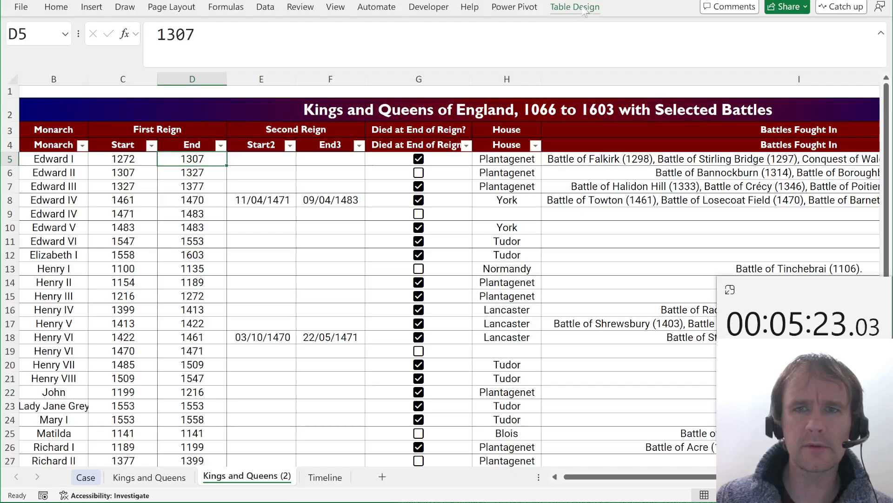
click(575, 7)
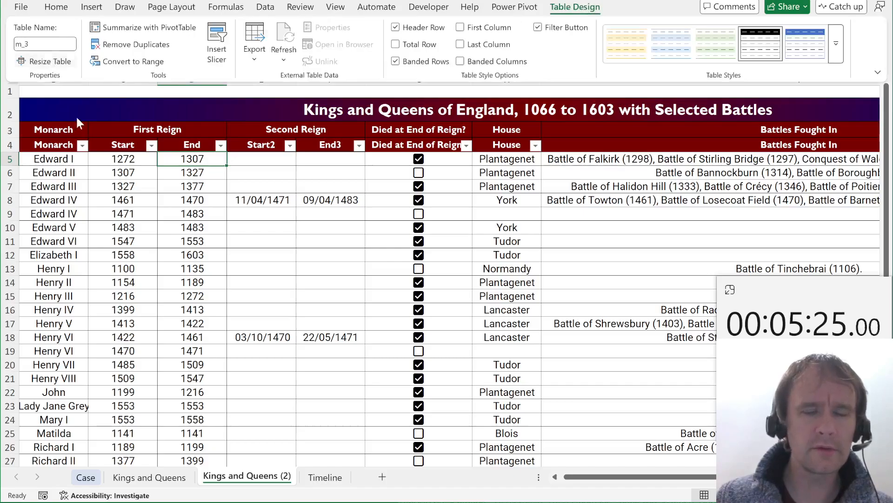
click(125, 157)
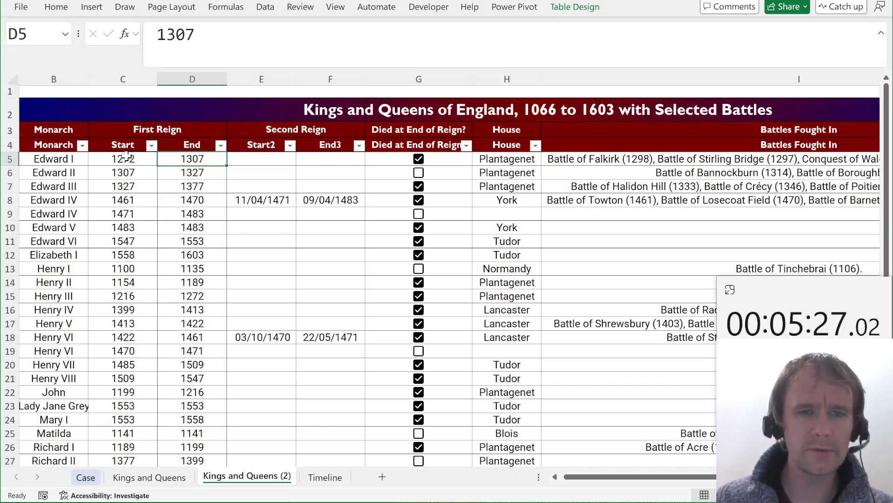
key(ctrl+Page_Up)
key(ctrl+Page_Up)
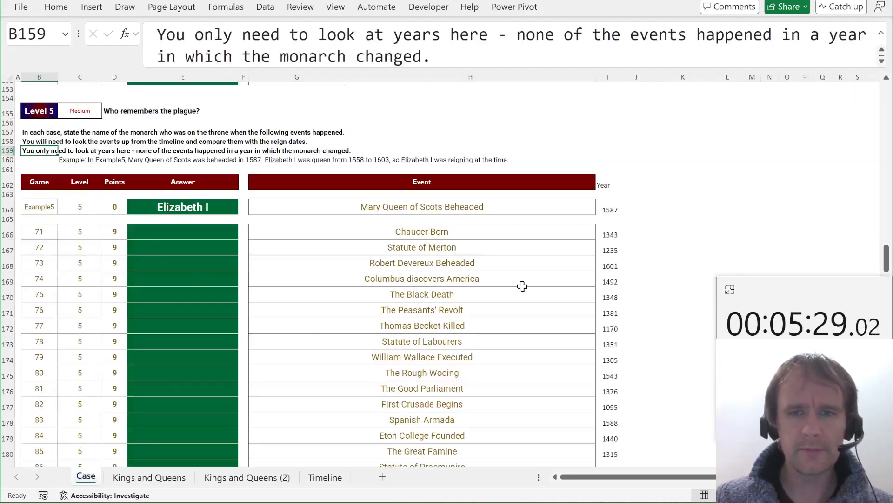
- Enter =FILTER(m[Monarch],(m[Start]<=I166)*(m[End]>=I166)) in J166 for Chaucer Born's monarch
click(637, 233)
text(=)
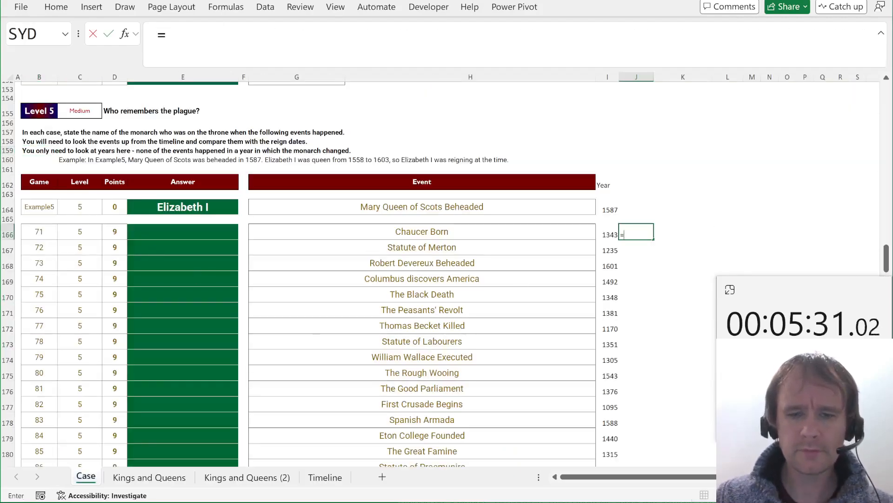
text(fil)
key(Tab)
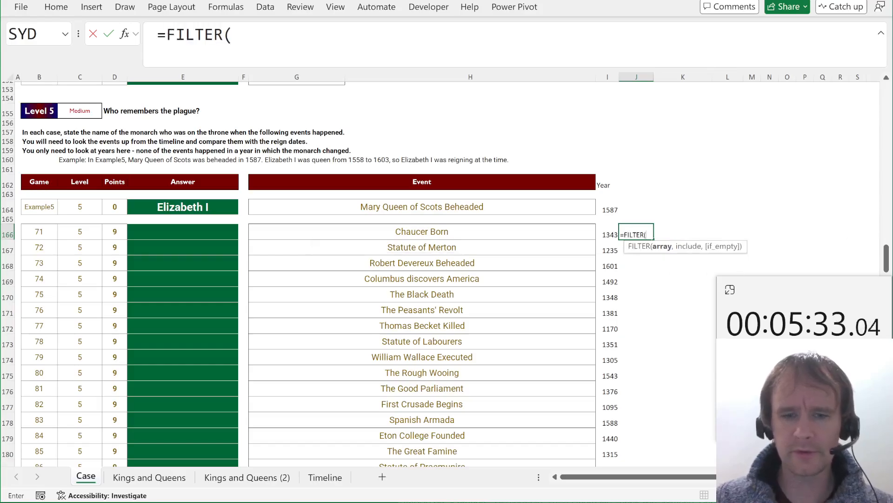
text(m[m)
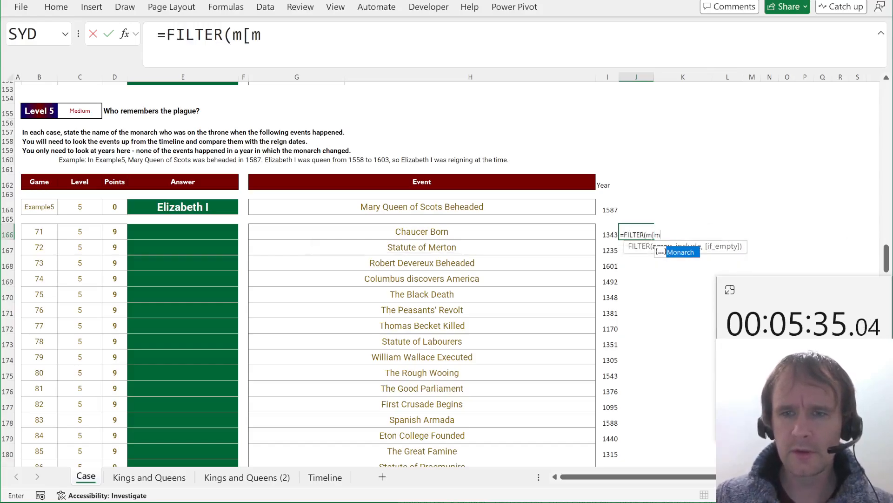
key(Tab)
text(,()
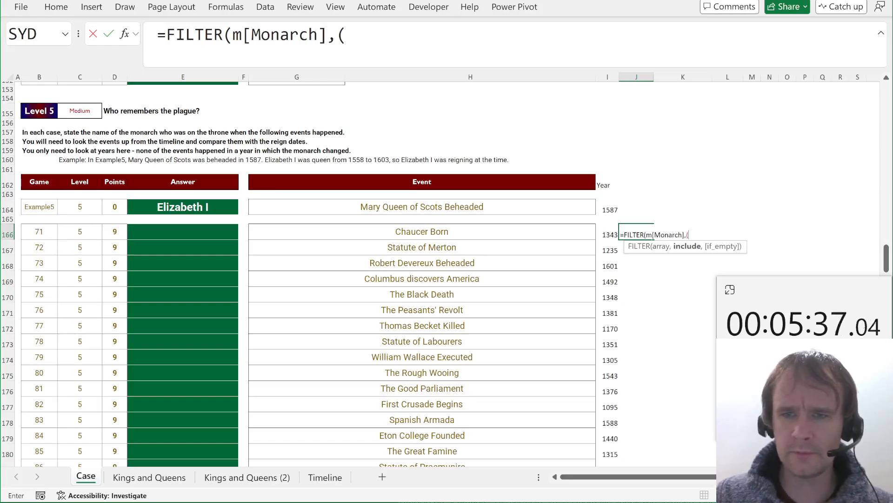
text(m[)
text(s)
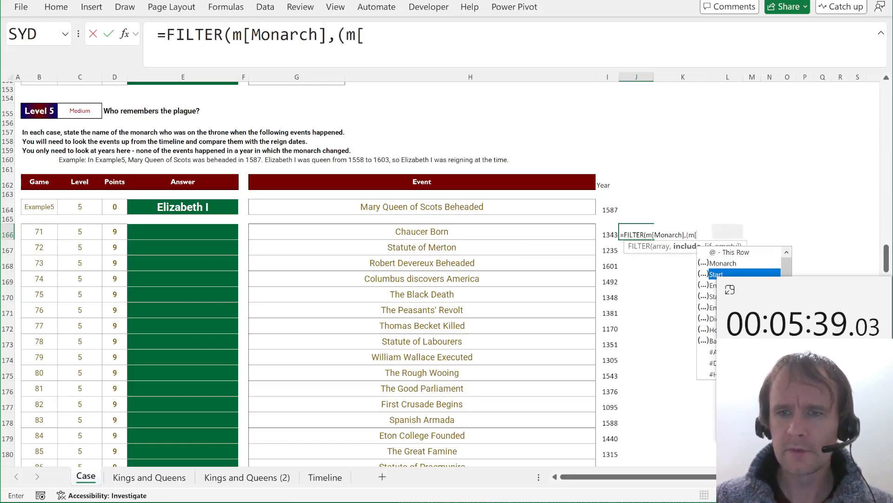
key(Down)
key(Tab)
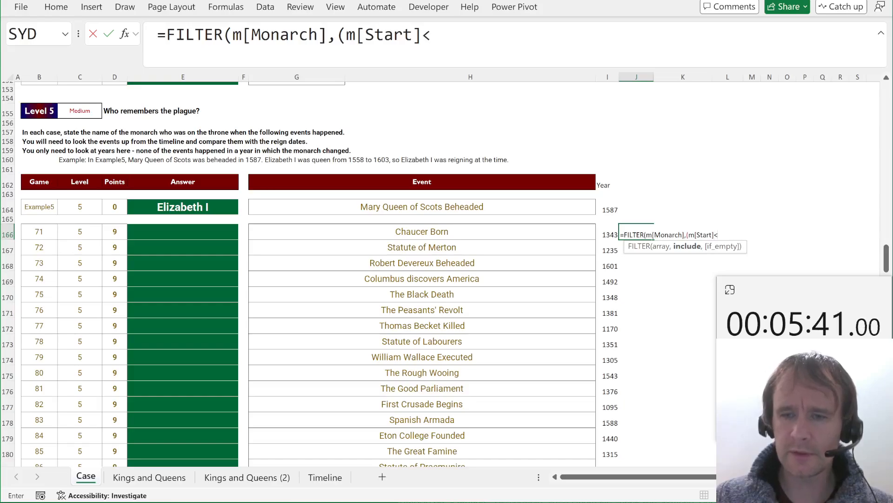
key(Left)
text())
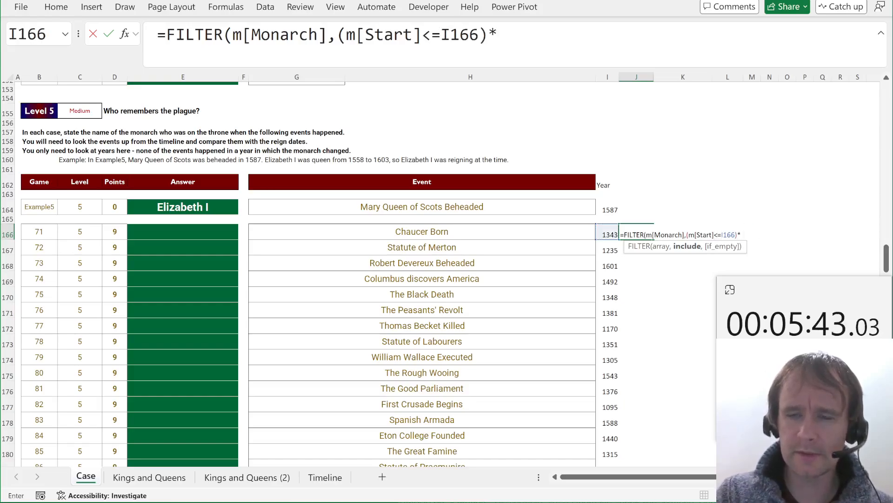
text(*(m[)
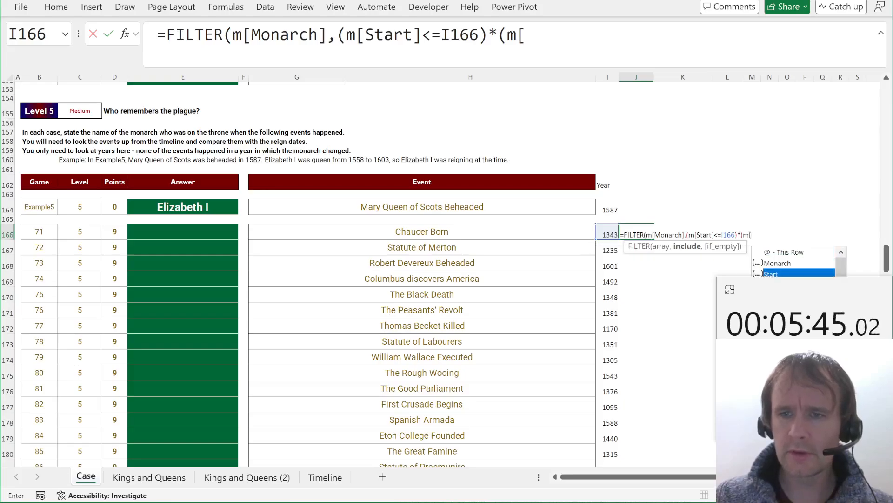
text(End]>=)
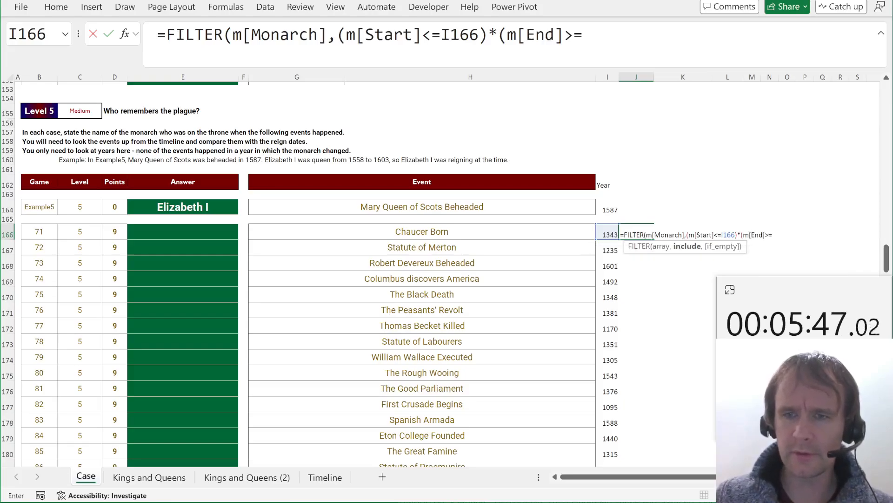
key(Left)
text()))
key(Return)
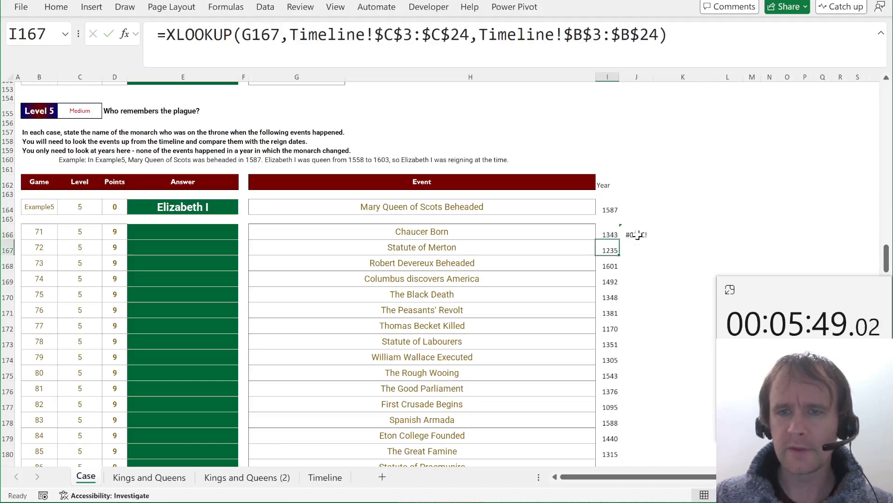
click(637, 234)
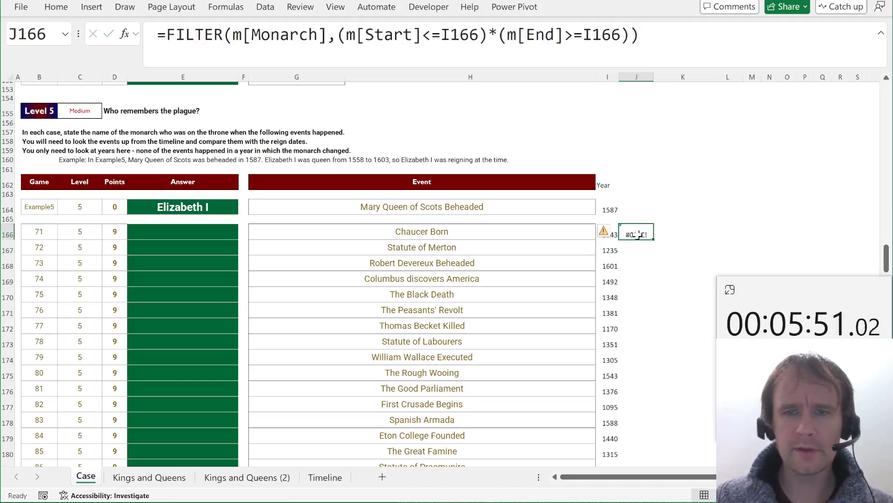
key(Left)
- Append *1 to the I166 XLOOKUP so Chaucer Born's year becomes a true number
key(ctrl+Page_Down)
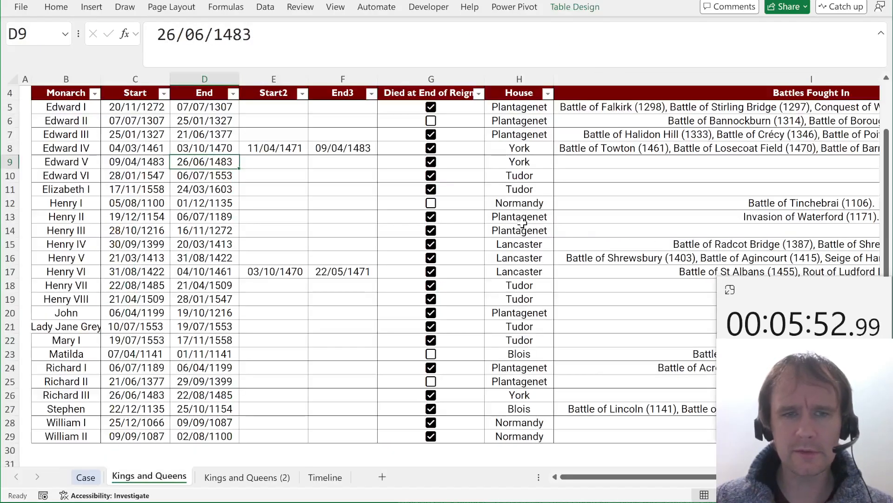
key(ctrl+Page_Down)
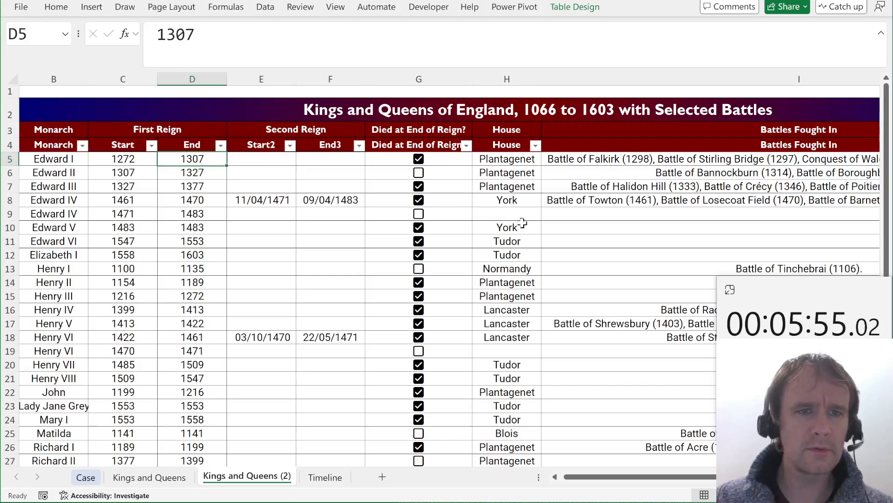
key(ctrl+Page_Up)
key(ctrl+Page_Up)
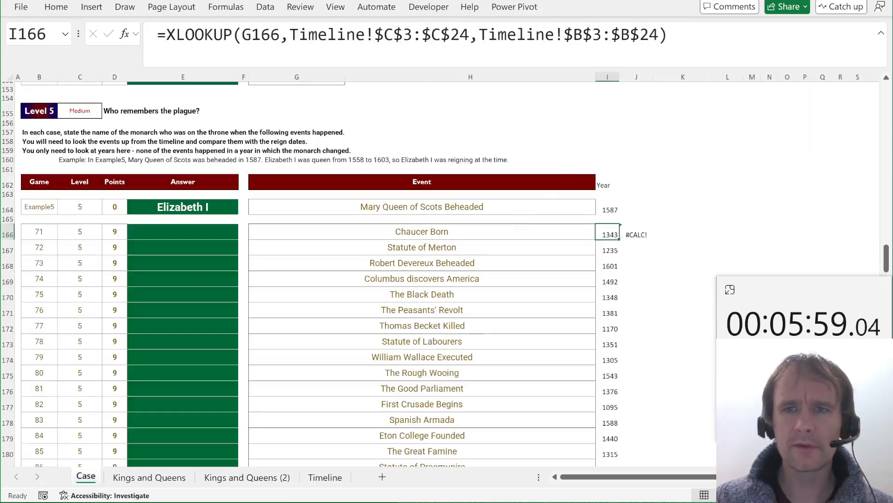
key(F2)
text(*1)
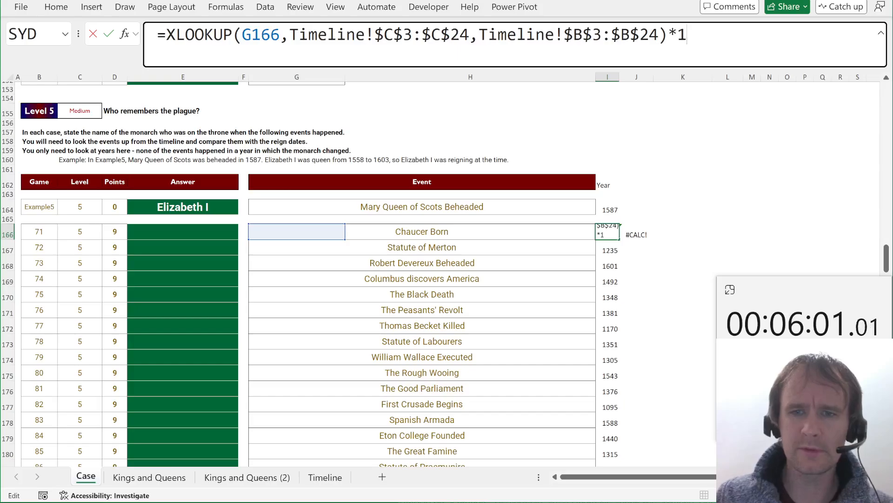
key(Return)
key(Up)
key(Right)
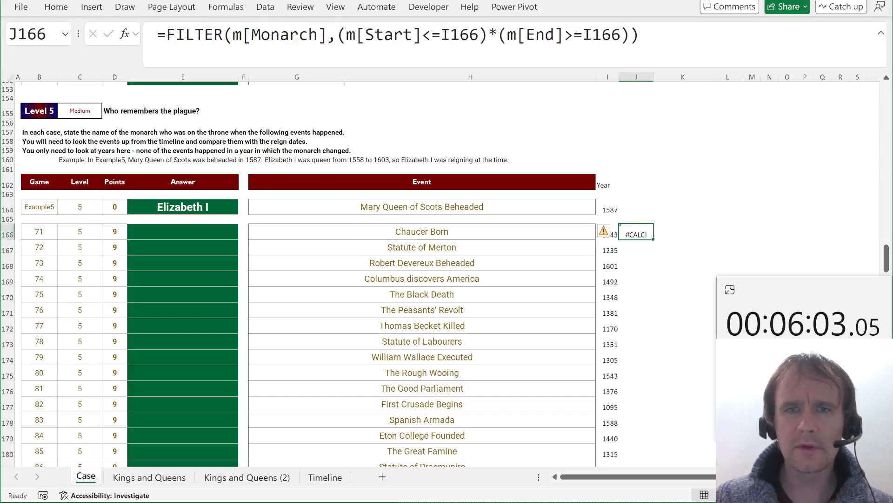
key(F2)
key(Escape)
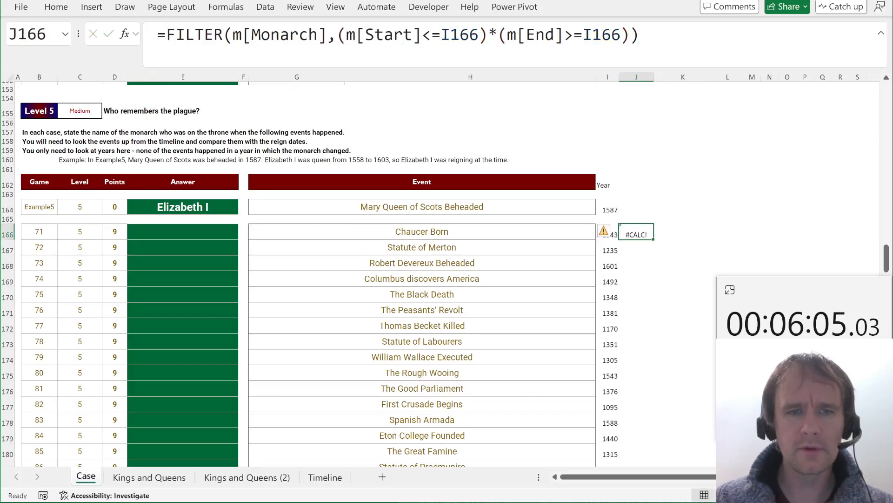
- Trial a Number format on the Start and End years in Kings and Queens (2), undo it, and return to Case
key(ctrl+Page_Down)
key(ctrl+Page_Down)
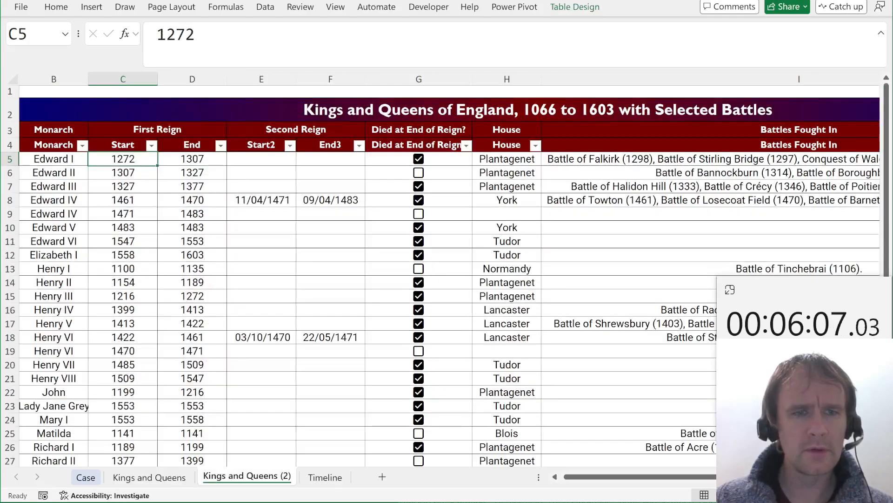
scroll(350, 280, down, 1)
key(ctrl+shift+Right)
key(ctrl+1)
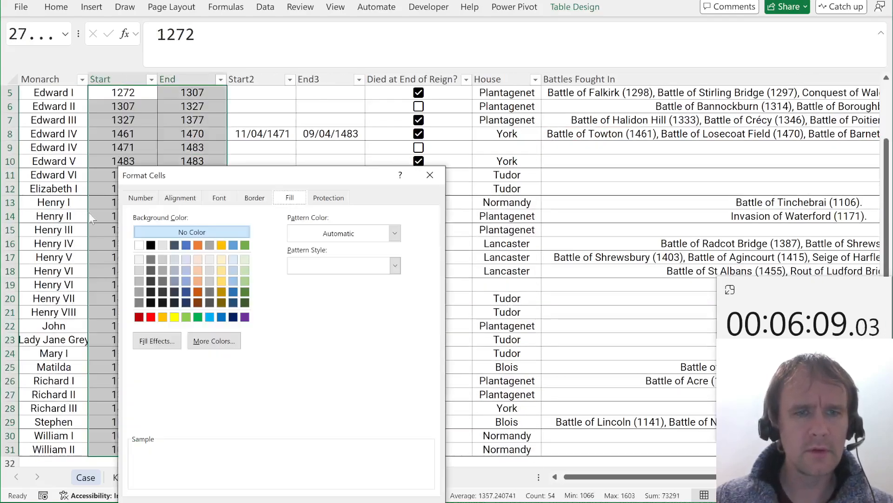
click(140, 198)
click(144, 241)
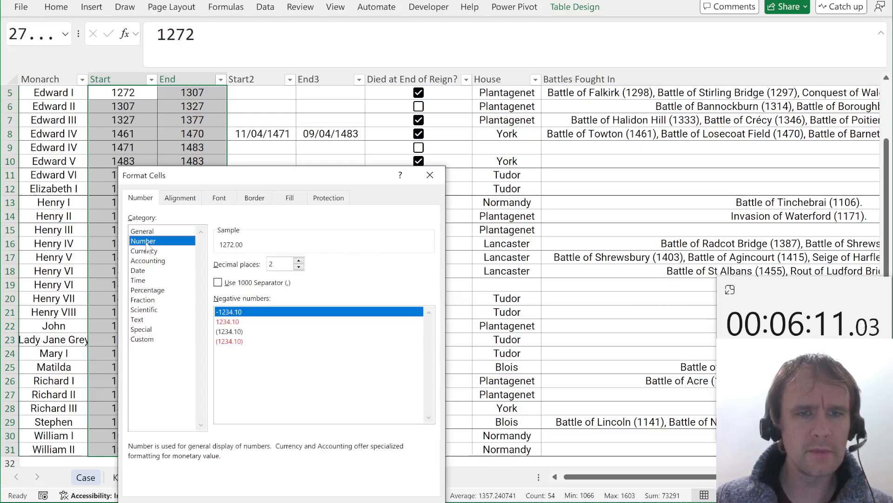
key(Return)
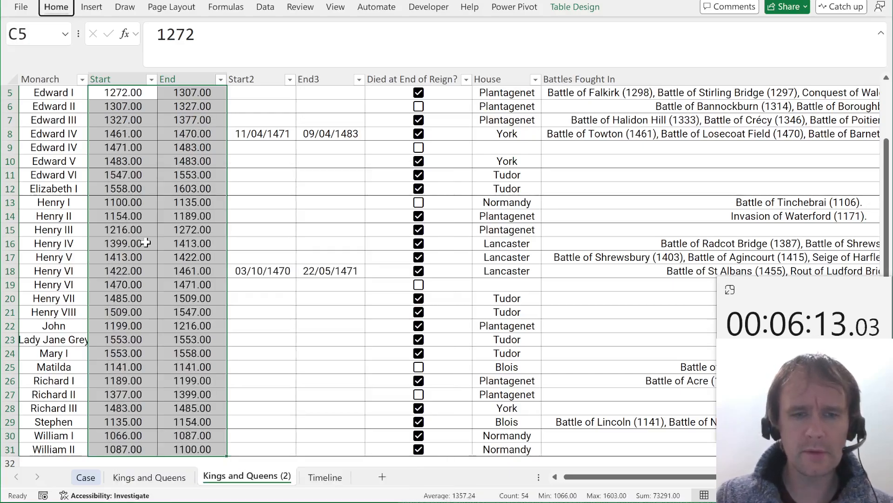
key(ctrl+z)
key(Up)
key(Up)
key(Down)
key(Down)
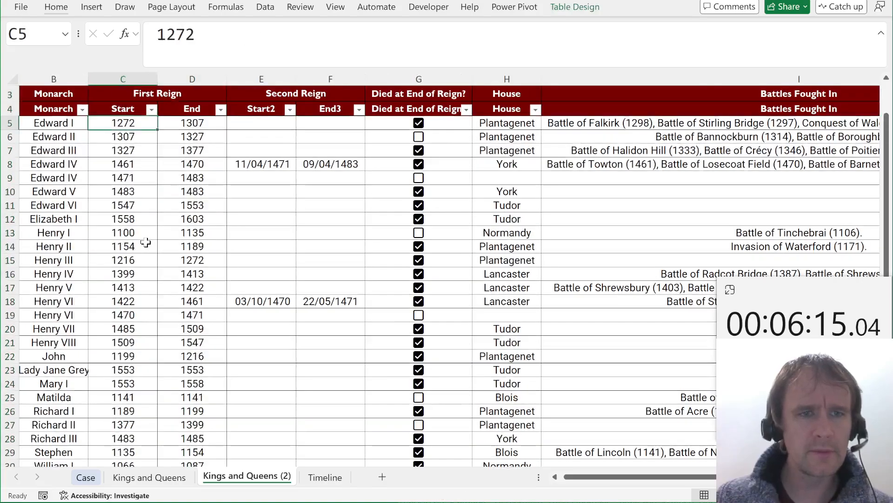
key(Down)
key(Down)
key(Down)
key(ctrl+z)
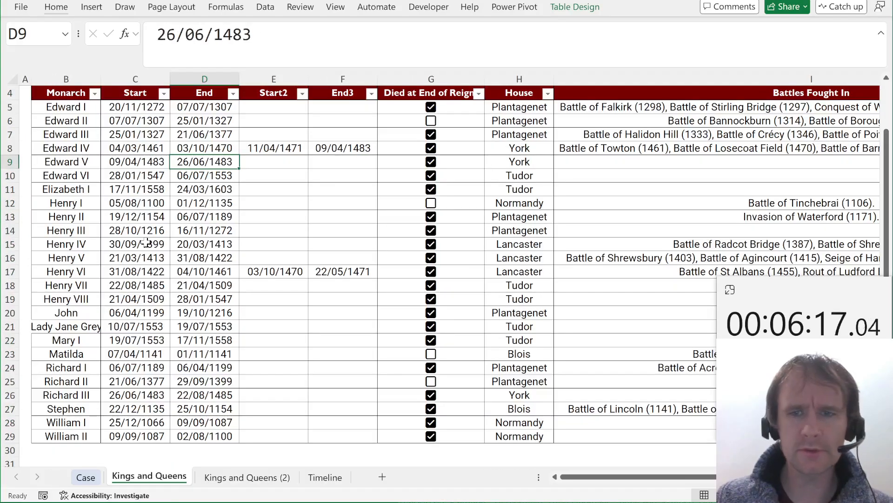
key(ctrl+Page_Up)
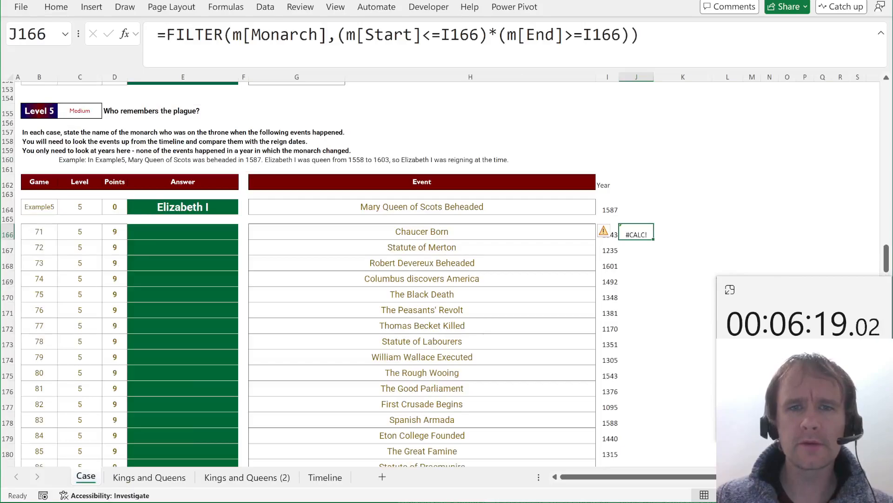
- Compare the J166 FILTER conditions against Edward III's start and end years on the duplicate sheet
key(F2)
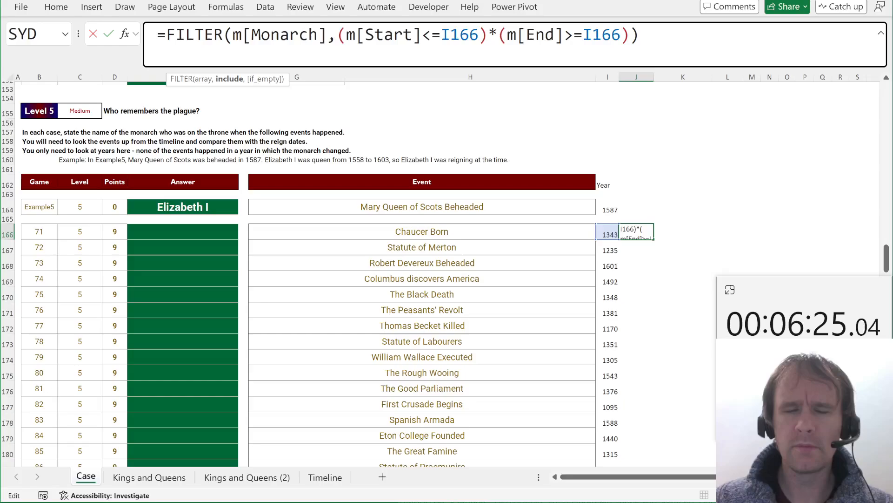
key(ctrl+Return)
key(ctrl+Page_Down)
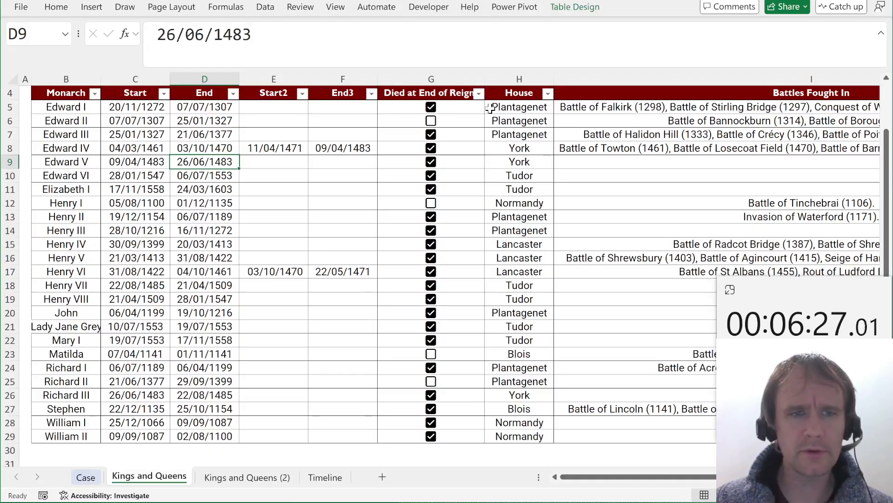
key(ctrl+Page_Down)
key(Up)
key(Up)
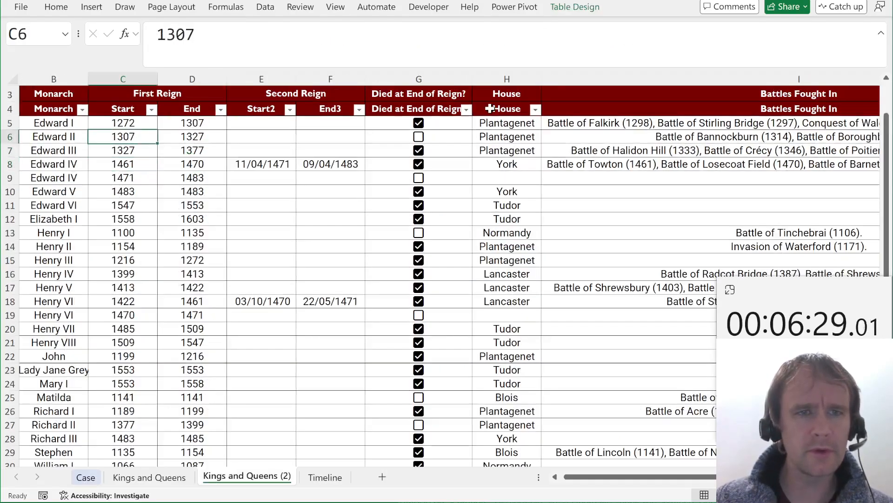
key(Down)
key(shift+Right)
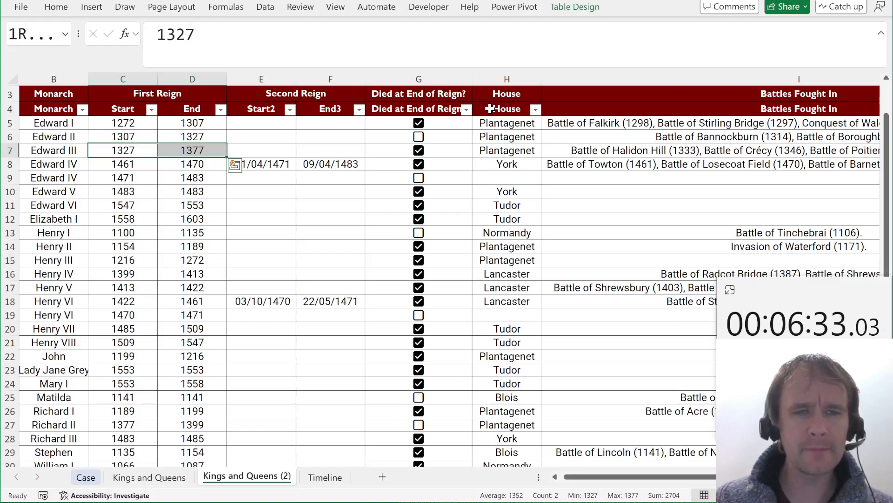
key(ctrl+Page_Up)
key(ctrl+Page_Up)
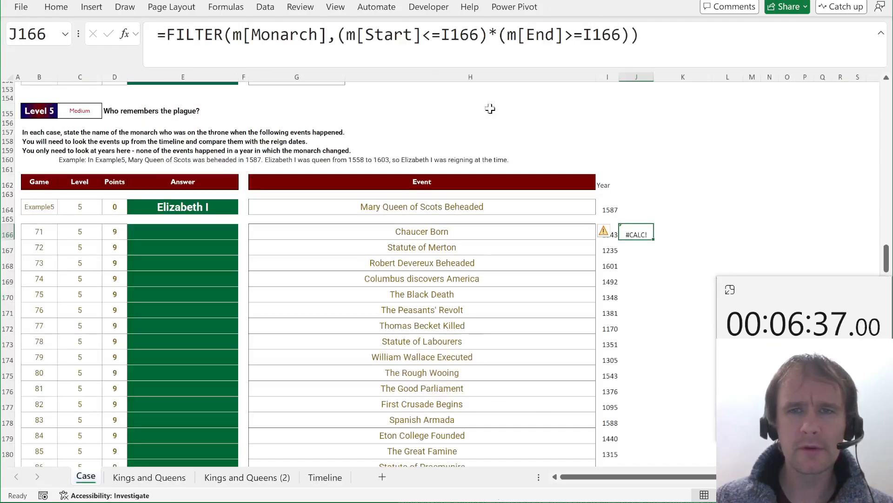
click(575, 35)
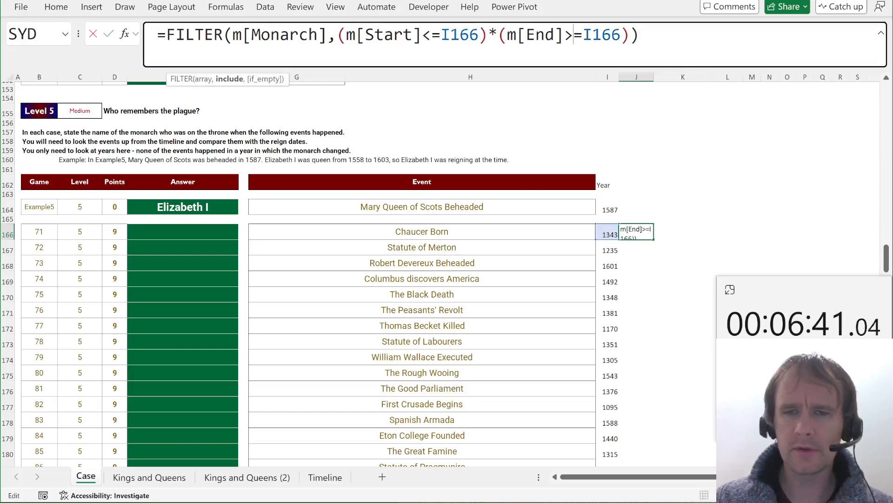
key(Return)
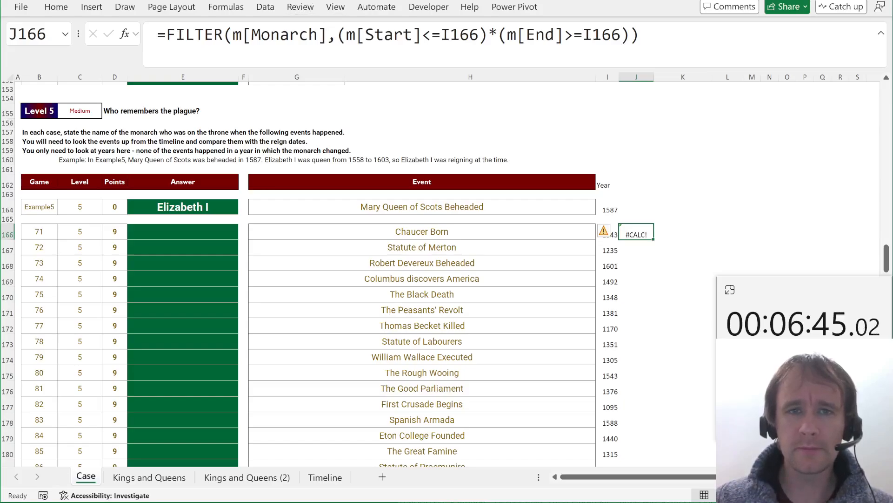
- Put the start-year test (m[Start]<=I166) on its own in K166
click(344, 35)
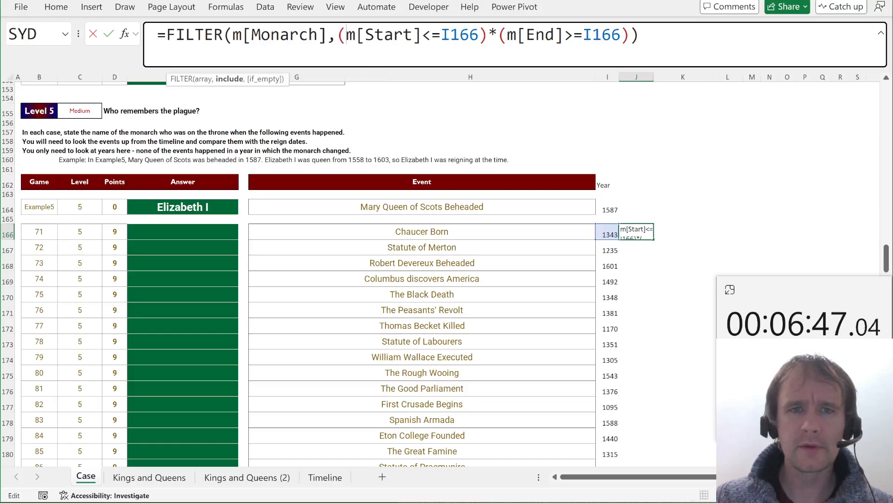
drag(338, 35, 487, 35)
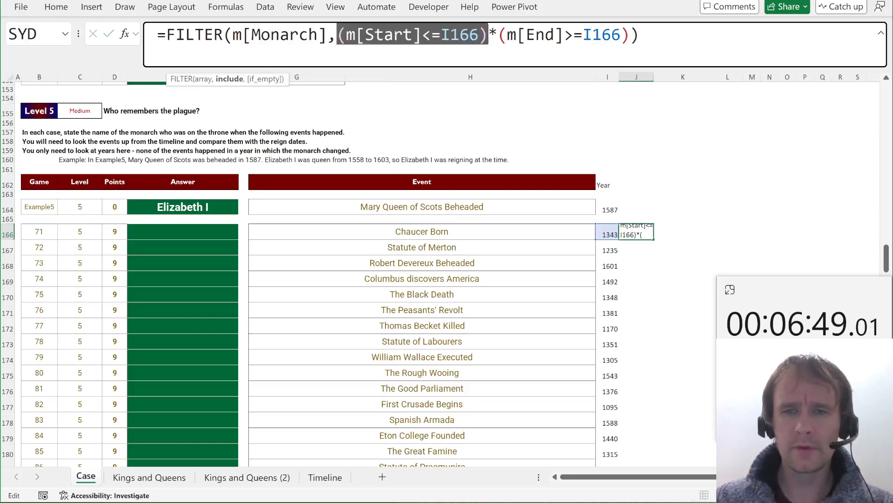
key(Tab)
text(=(m[Start]<=I166))
key(Return)
- Put the end-year test (m[End]>=I166) on its own in L166
click(636, 234)
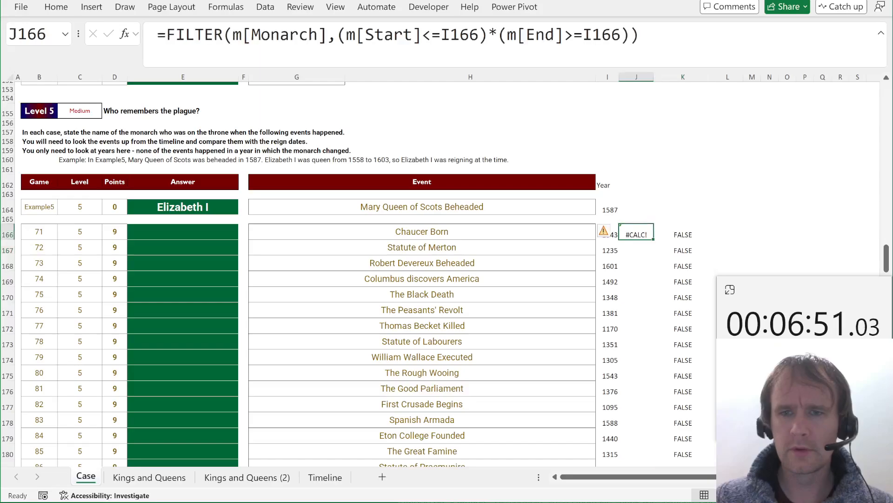
click(531, 36)
drag(504, 35, 626, 35)
key(ctrl+c)
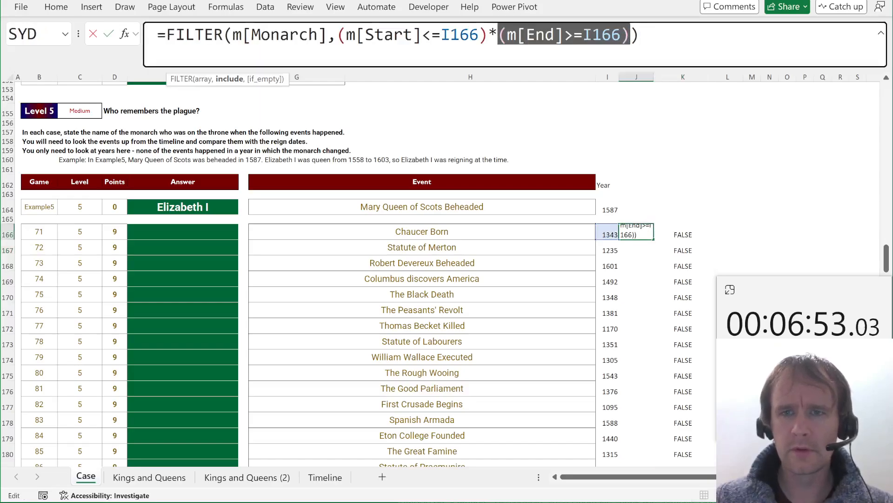
key(Tab)
key(Tab)
key(ctrl+v)
key(Return)
key(Tab)
key(Tab)
key(Tab)
key(Tab)
key(Tab)
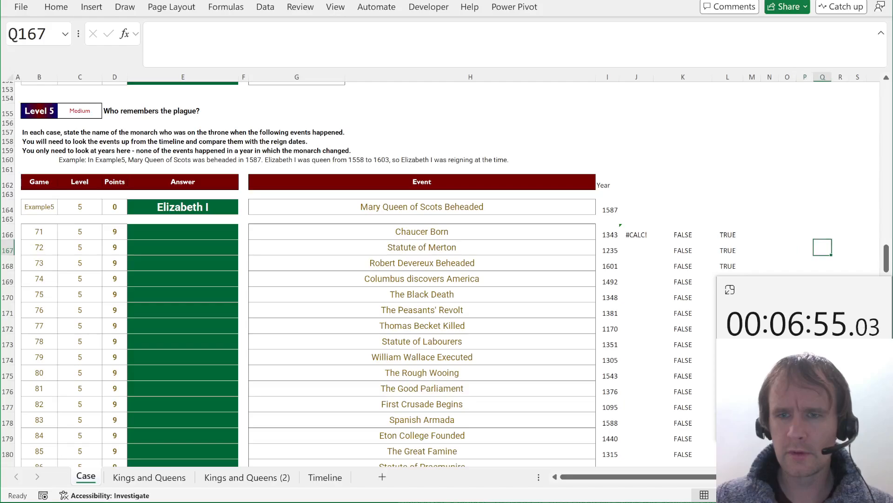
key(Tab)
key(Tab)
key(Tab)
key(Tab)
key(Tab)
key(Tab)
key(Home)
key(Right)
key(Right)
key(Right)
key(Up)
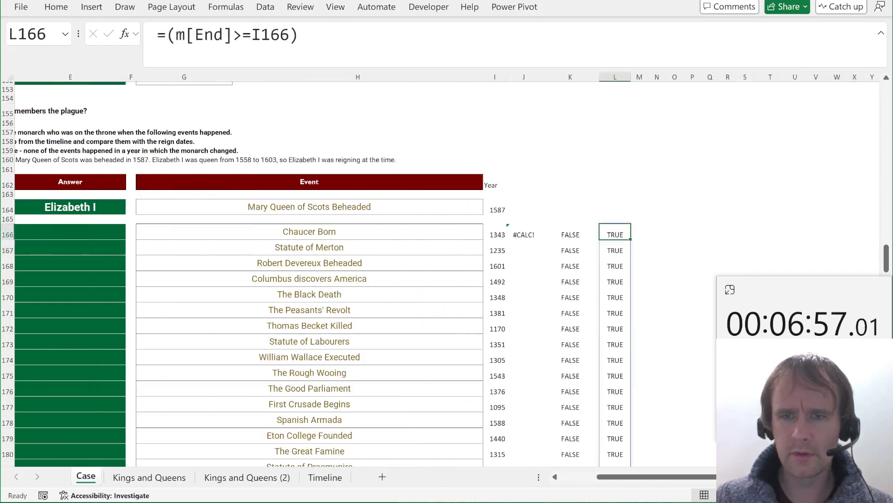
key(Right)
text(=m[mon)
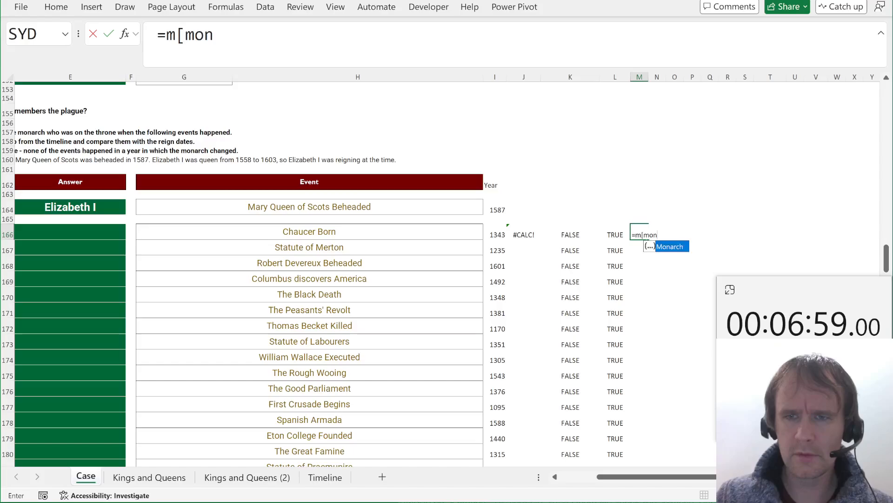
key(Tab)
key(Return)
key(Up)
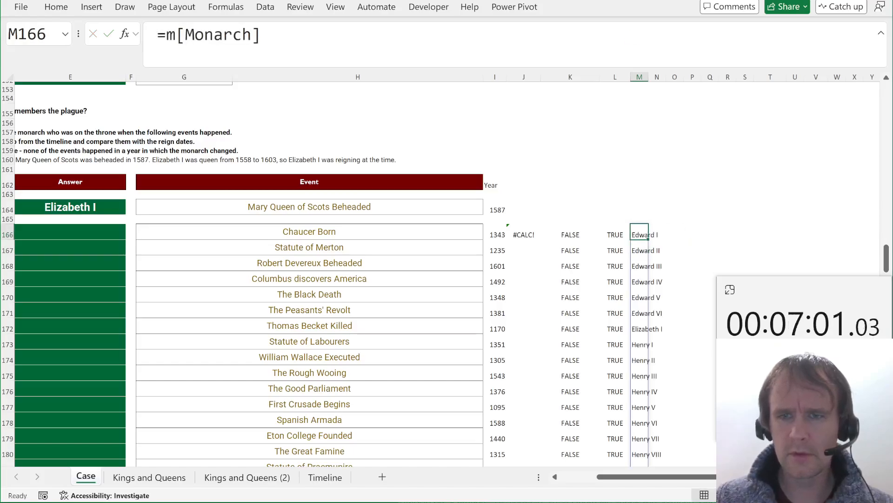
key(Down)
key(Down)
key(Left)
key(Left)
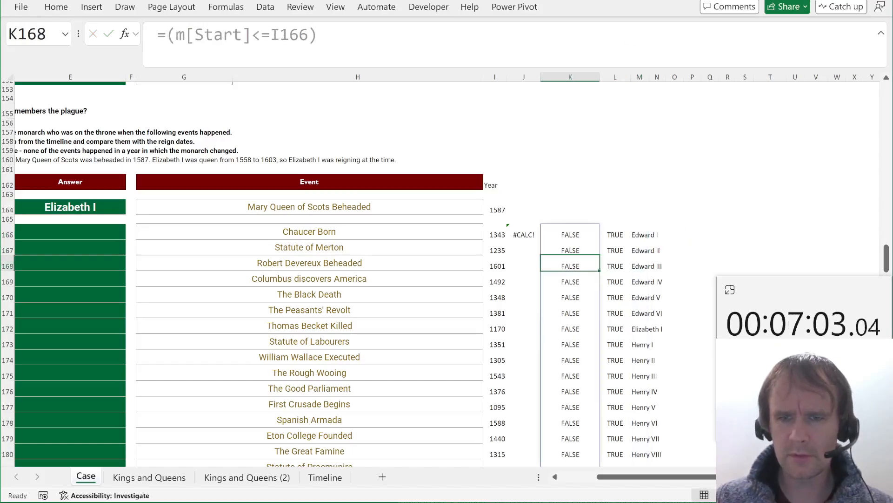
key(Right)
key(ctrl+Down)
key(ctrl+Up)
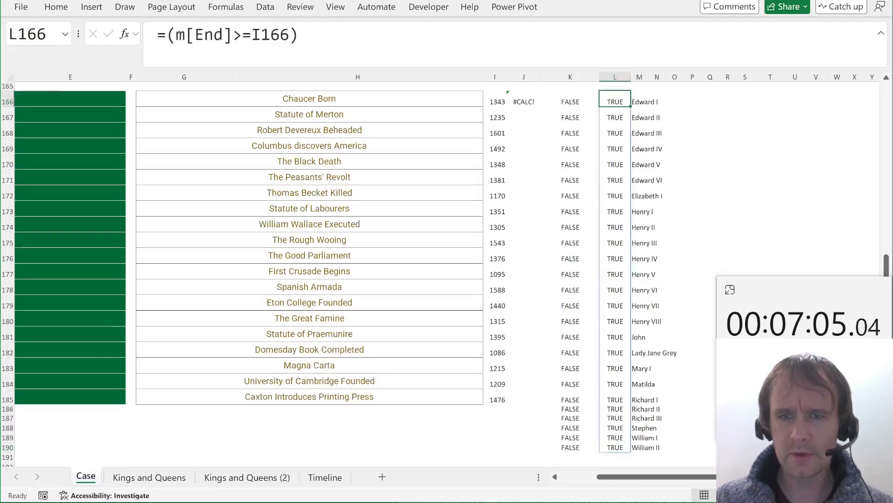
key(Left)
key(Left)
key(Left)
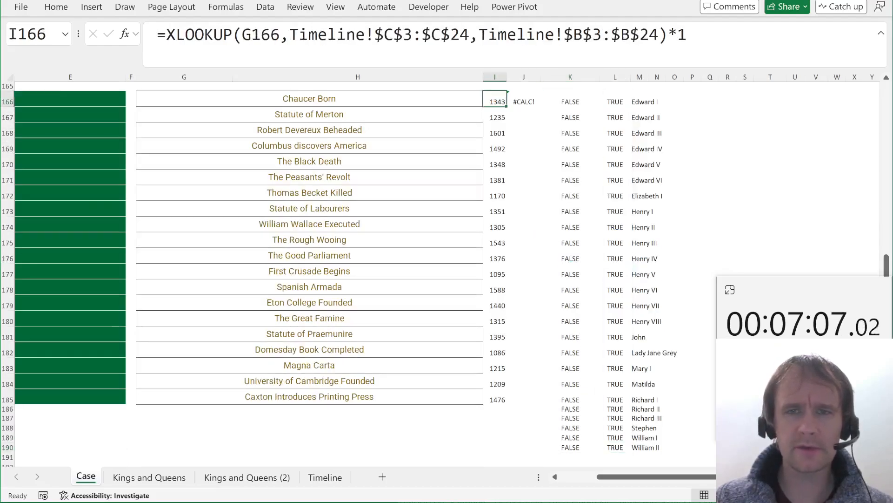
key(Right)
key(Right)
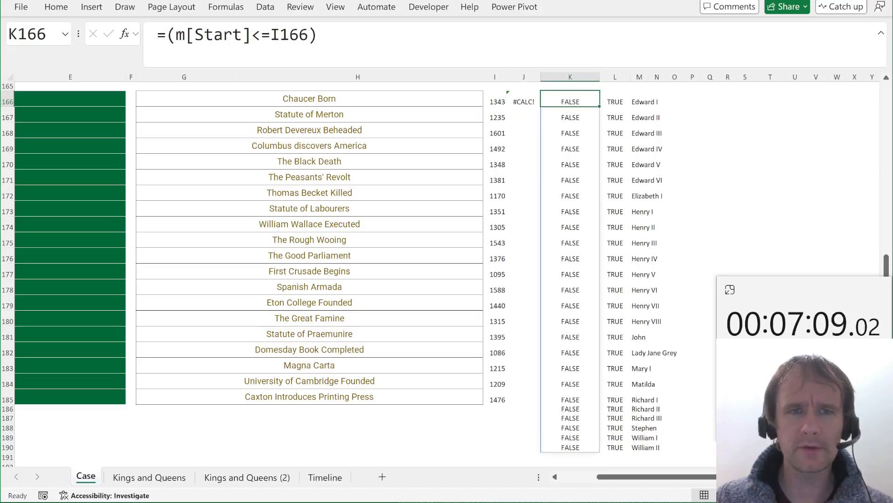
key(Right)
key(Right)
key(Right)
key(Left)
key(Left)
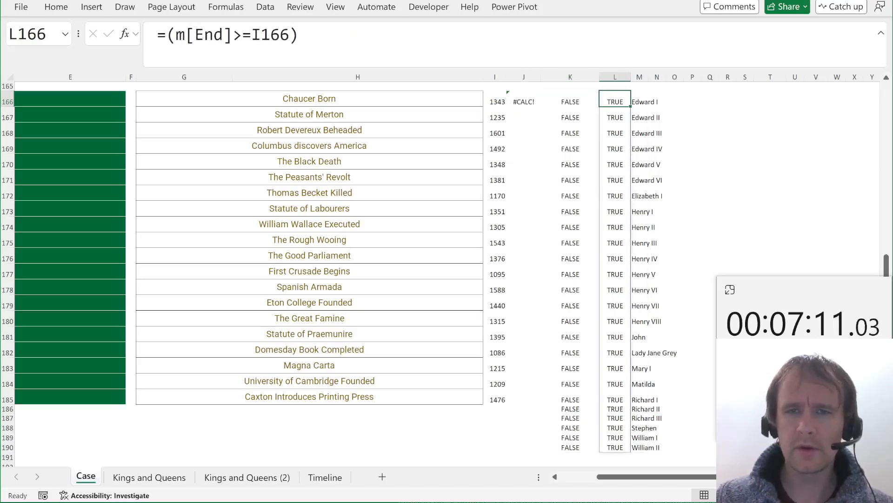
key(Left)
key(Left)
key(Left)
- Correct J166's monarch FILTER to reference m_3 and fill it down through J185
key(Right)
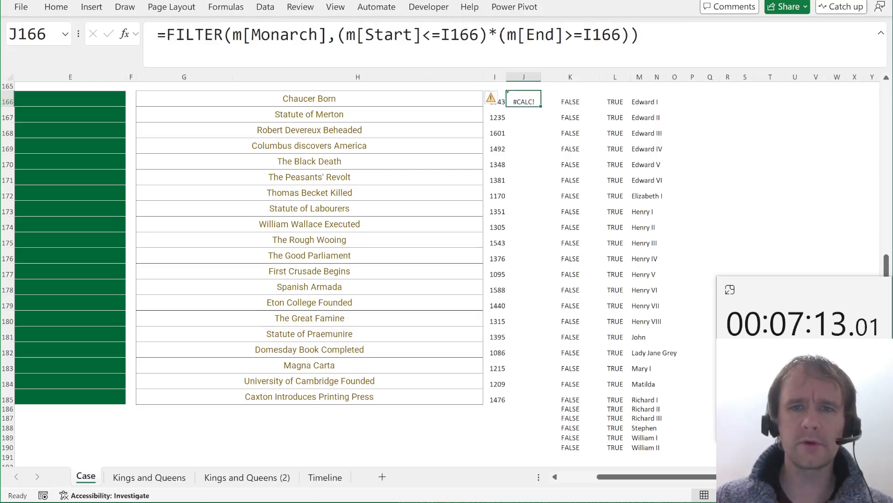
key(F2)
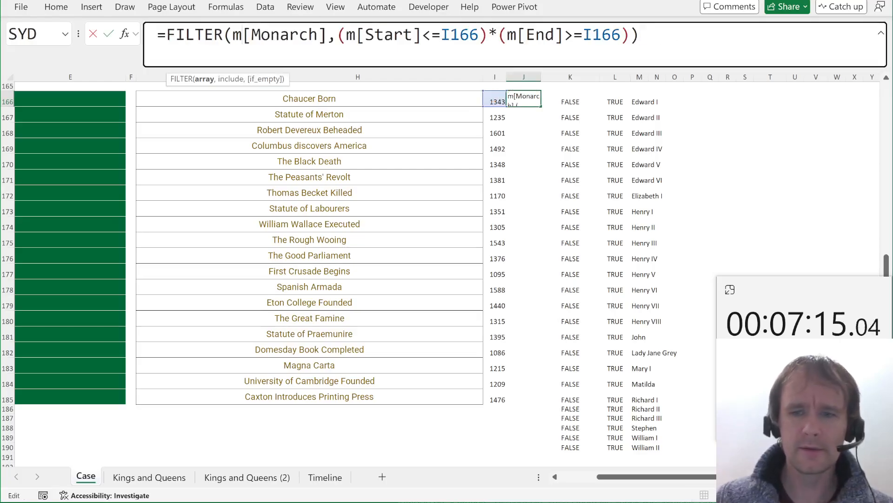
text(_3)
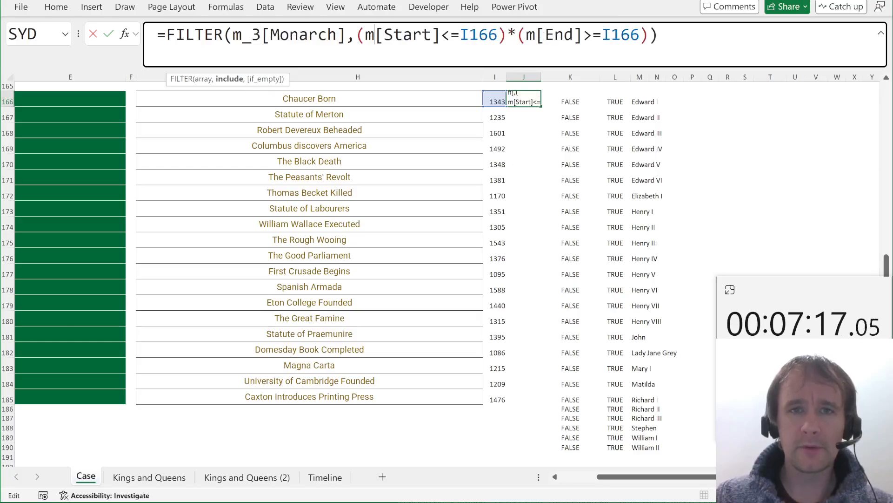
click(375, 34)
text(_3)
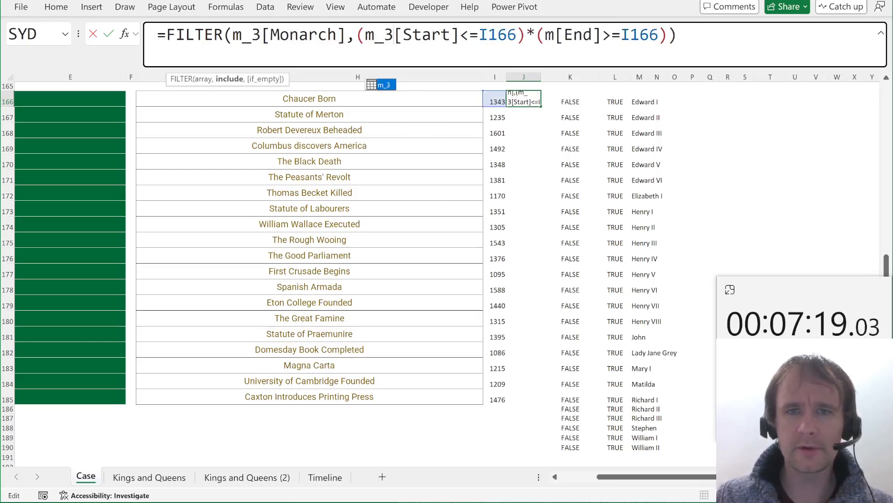
click(564, 35)
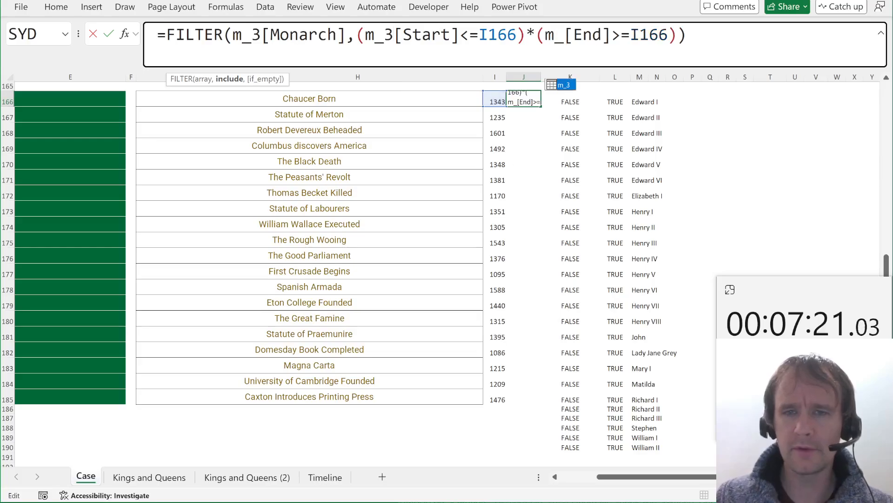
text(_3)
key(Return)
key(Up)
key(Left)
key(ctrl+shift+Down)
key(Right)
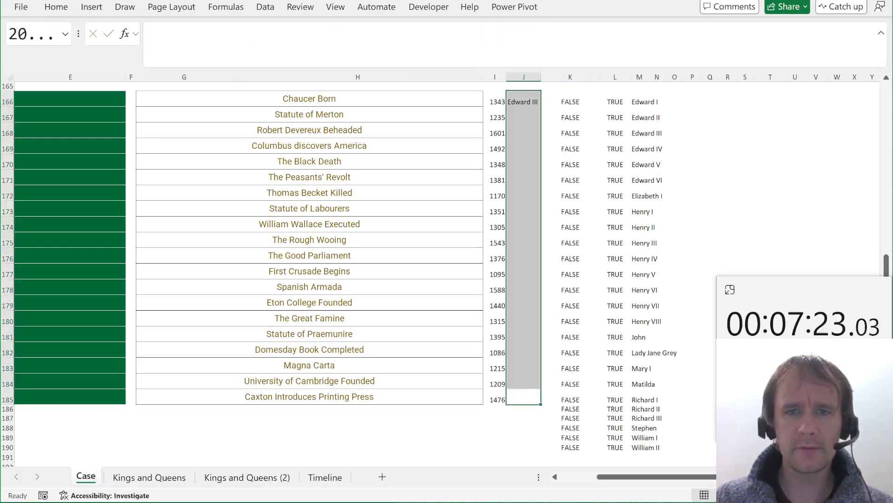
key(ctrl+d)
- Delete helper columns K:M and reuse the monarch formula for the J164 Mary Queen of Scots row
key(ctrl+Up)
key(Right)
key(ctrl+shift+Right)
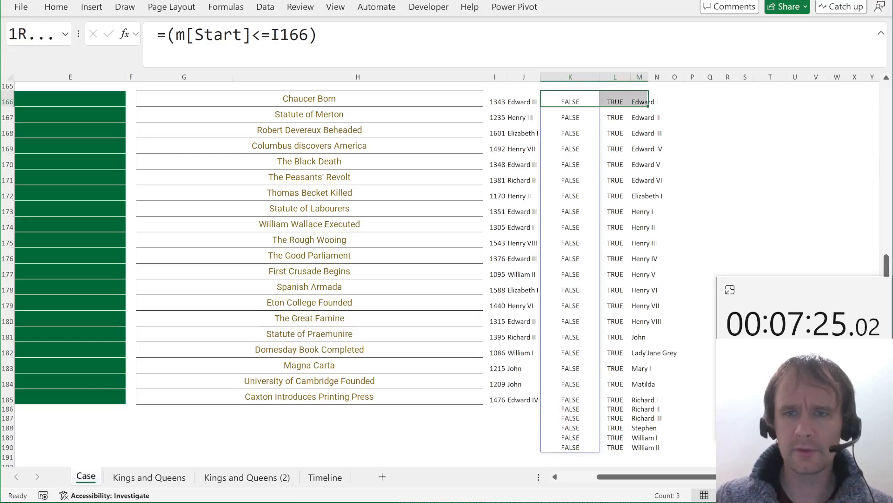
key(Delete)
key(Left)
key(ctrl+c)
key(Up)
key(ctrl+Up)
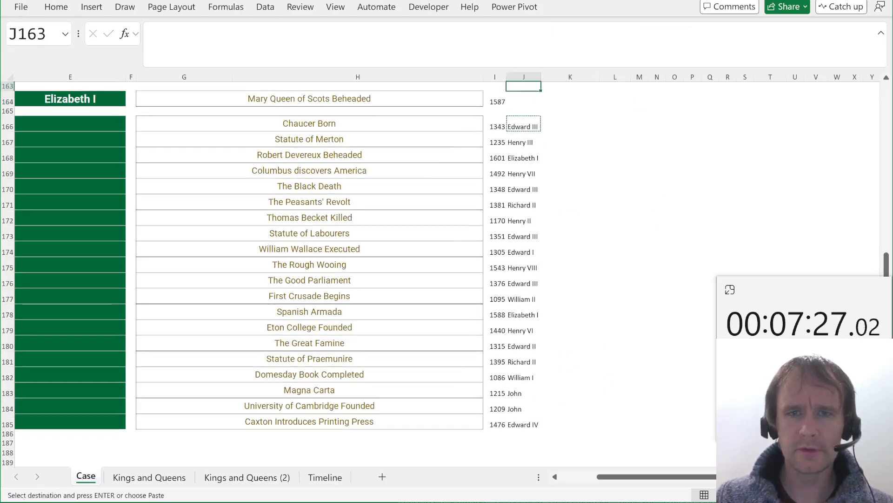
key(Down)
key(ctrl+v)
- Paste the twenty monarch results as values into answers E166:E185 and return to the sheet top
key(Down)
key(Down)
key(ctrl+shift+Down)
key(ctrl+c)
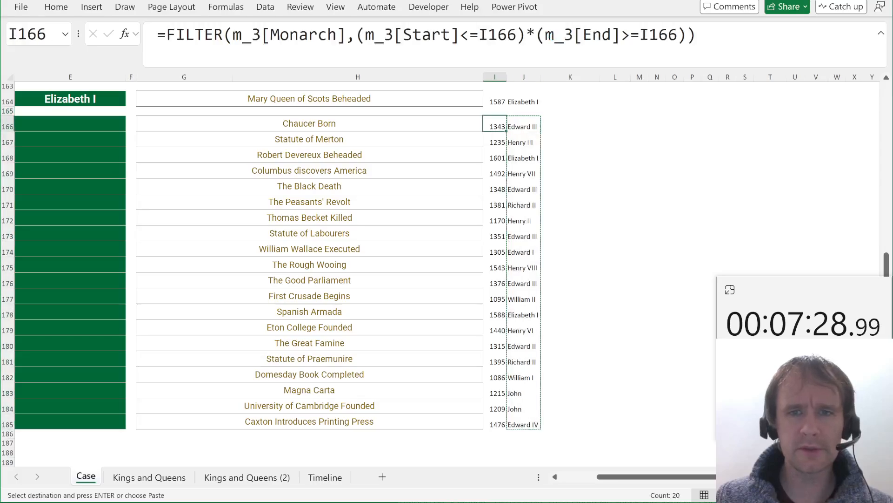
key(ctrl+Left)
key(Right)
key(ctrl+v)
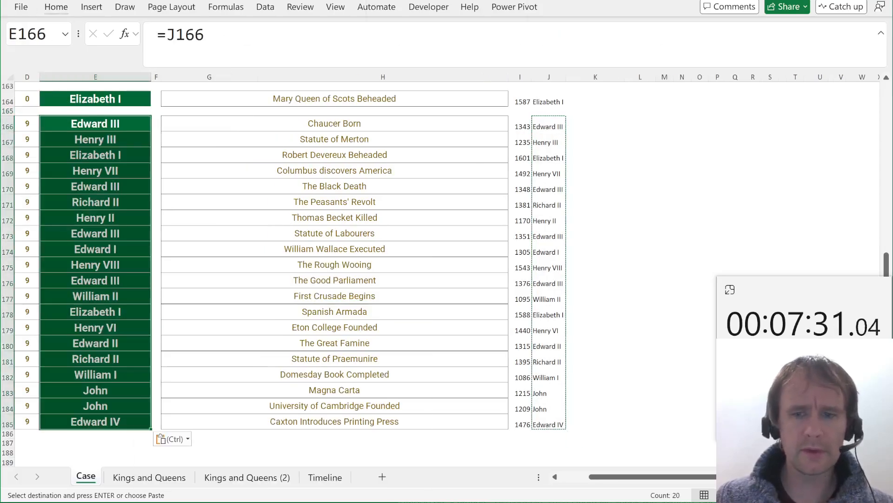
key(ctrl+Home)
scroll(531, 268, down, 5)
scroll(349, 244, down, 4)
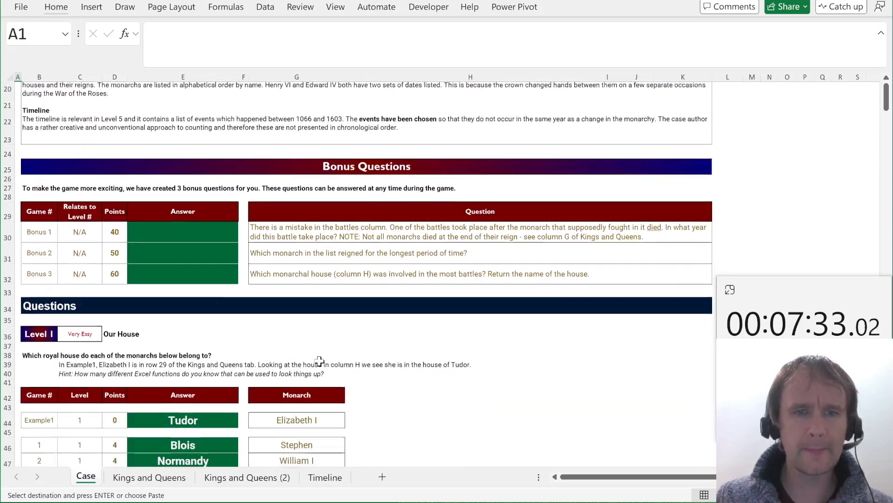
scroll(314, 223, down, 2)
- Select G30 to read the Bonus 1 question about a misdated battle
click(283, 193)
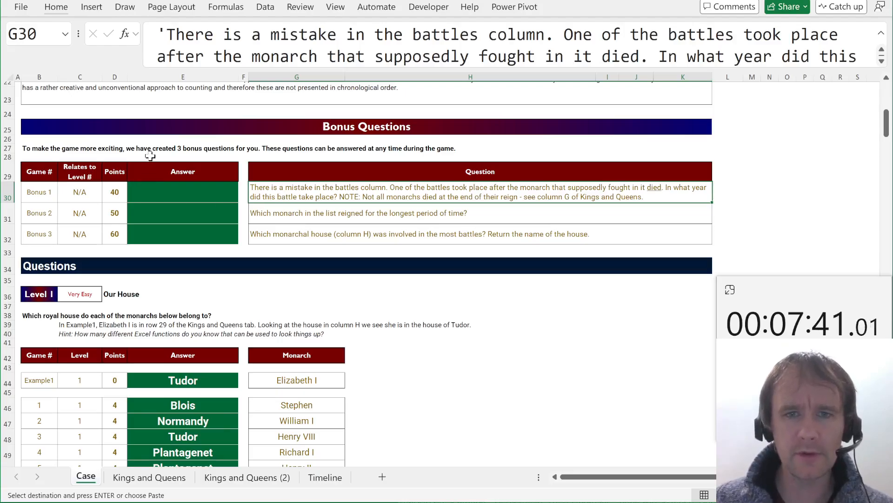
- On Kings and Queens (2), filter Died at End of Reign? to exclude FALSE
key(ctrl+Page_Down)
key(ctrl+Page_Down)
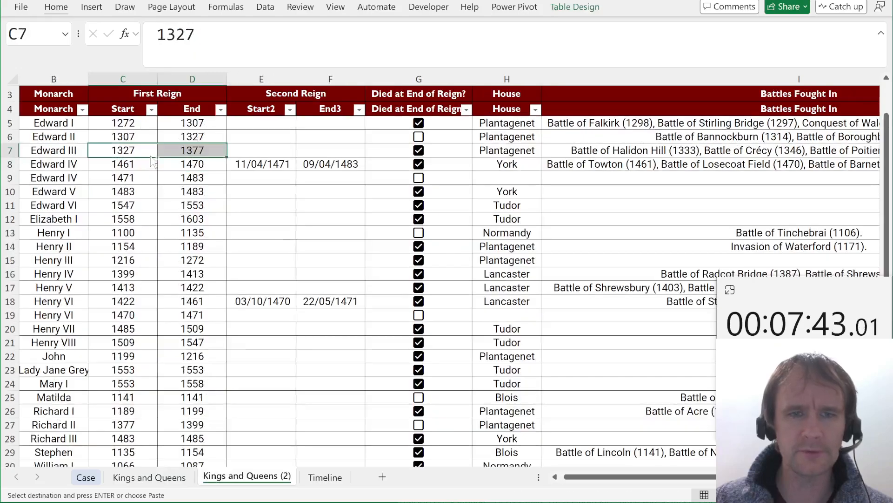
key(Up)
key(Right)
key(Right)
key(Right)
key(Right)
key(Up)
key(Up)
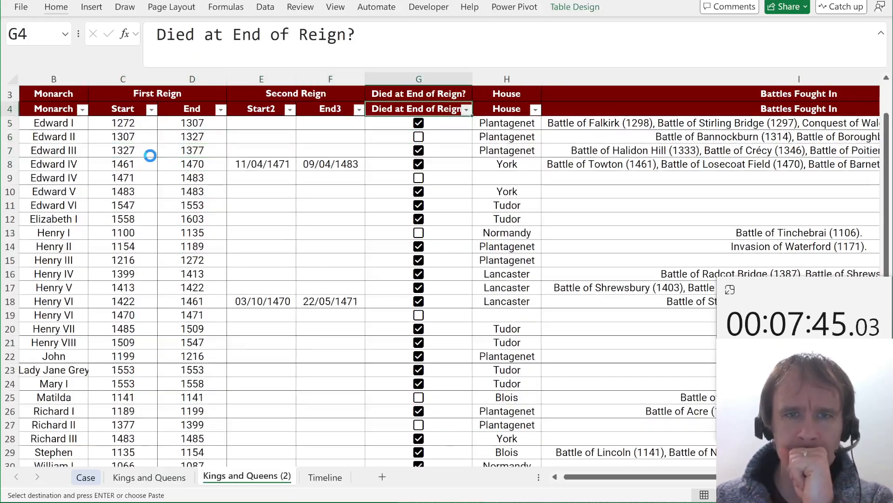
key(alt+Down)
key(Down)
key(Down)
key(Down)
key(space)
key(Return)
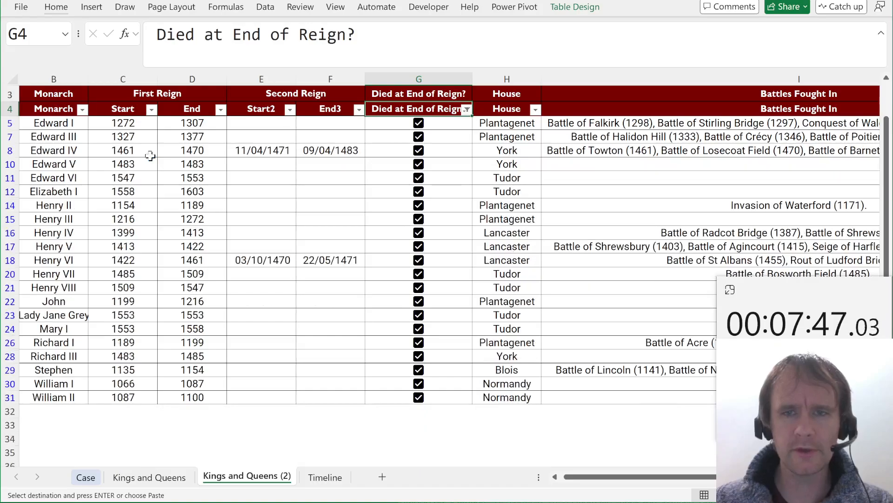
- Move to empty cell K5 beside the first filtered monarch's battles
key(Right)
key(Right)
key(Right)
key(Down)
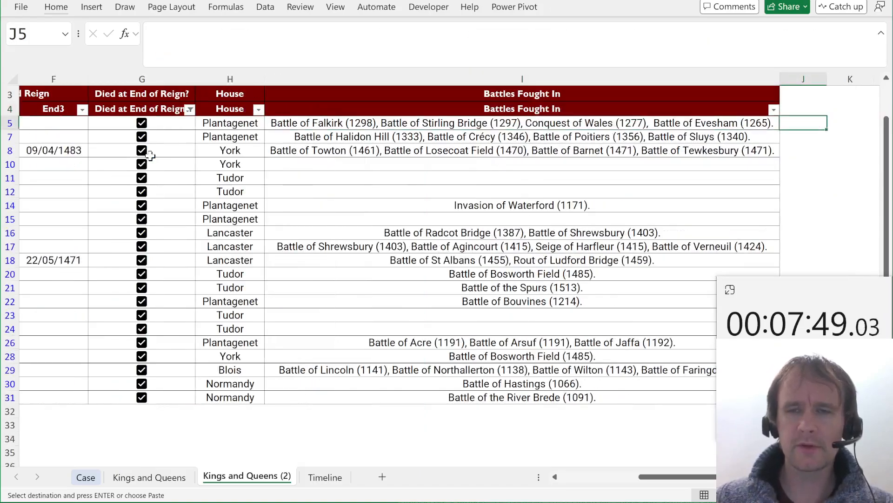
key(Right)
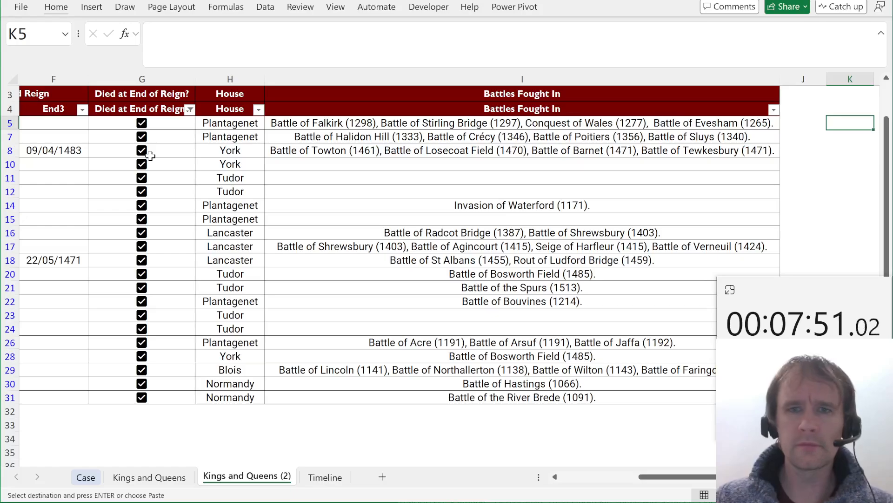
text(=rege)
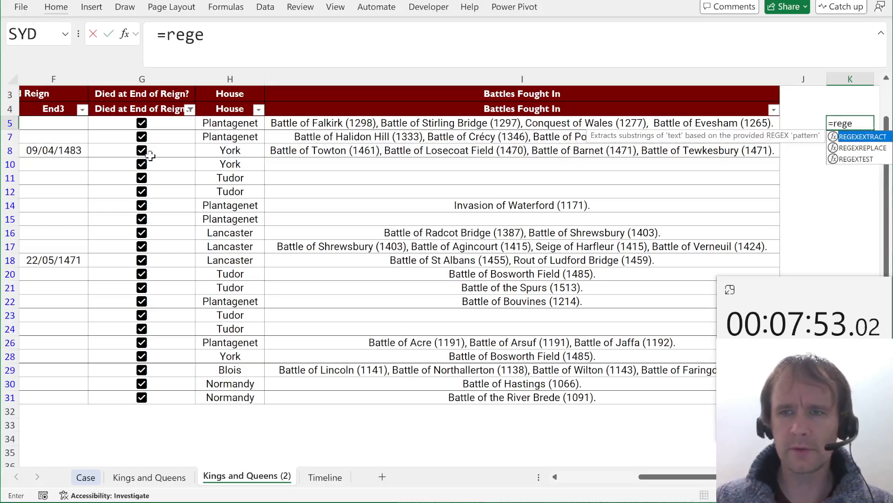
- Enter a REGEXEXTRACT of all four-digit battle years in K5, multiplied by 1 to make numbers
key(Tab)
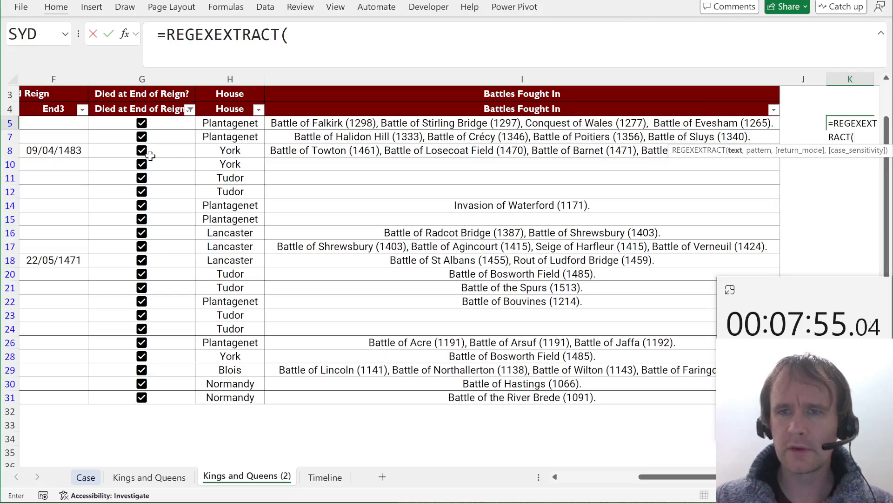
key(Left)
key(Left)
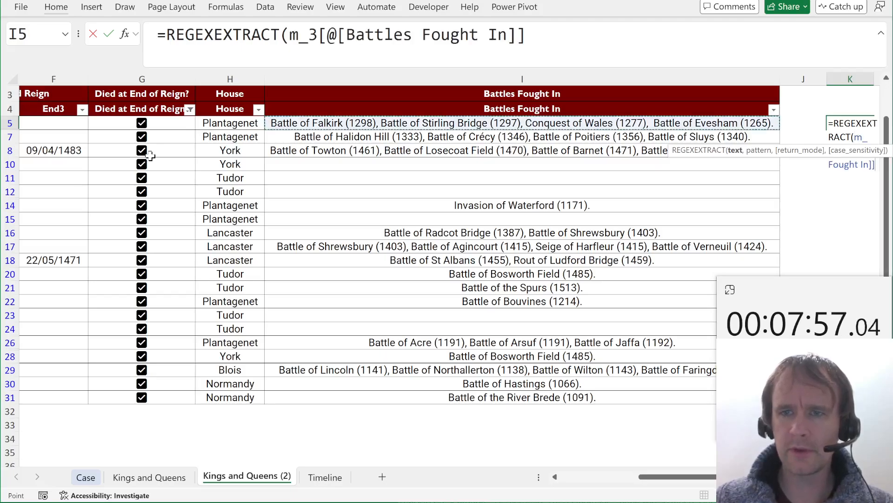
text(,")
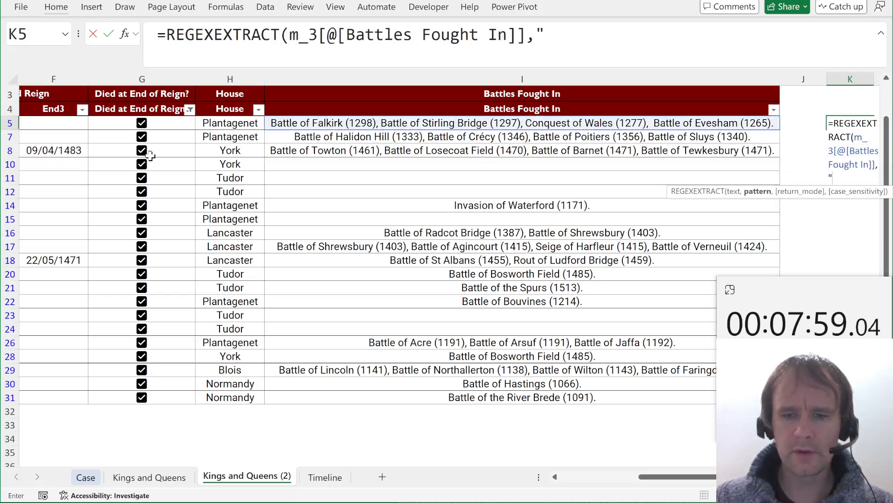
text(\d{4})
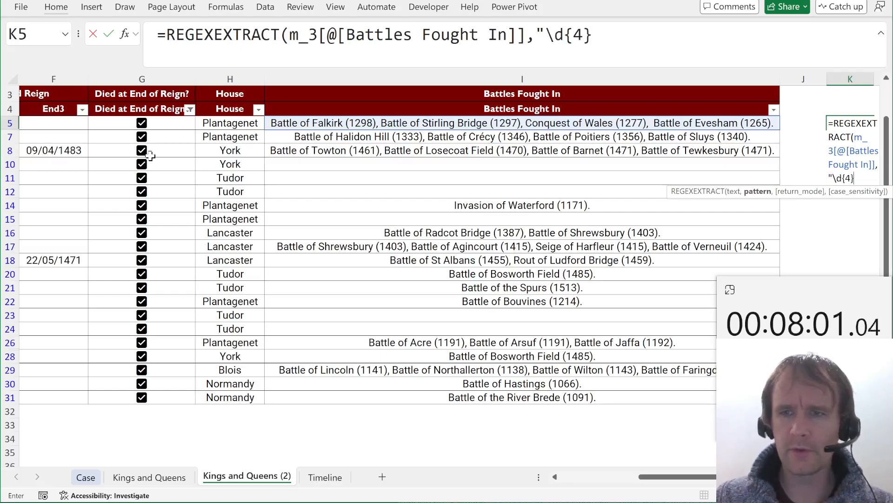
text("))
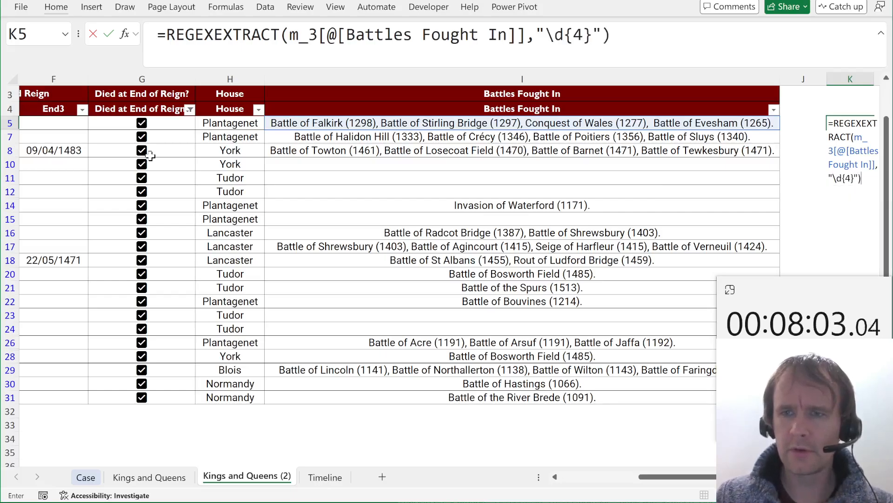
key(BackSpace)
text(,)
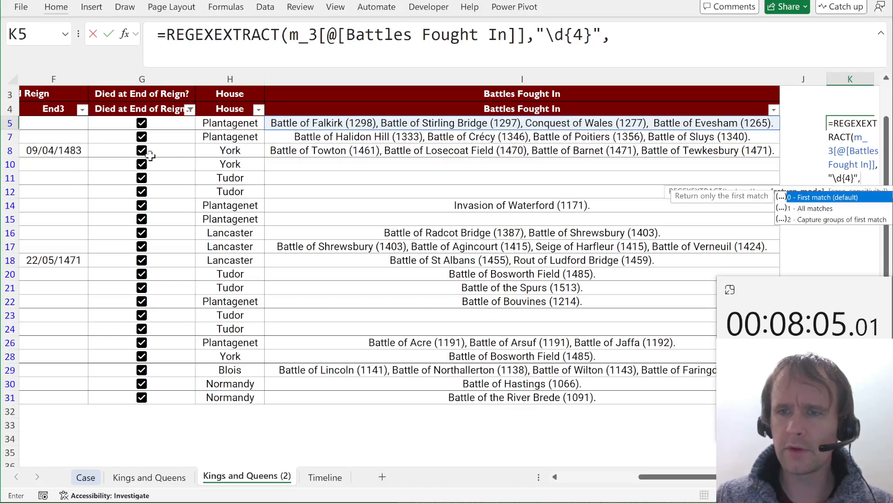
text(1))
key(Return)
key(Up)
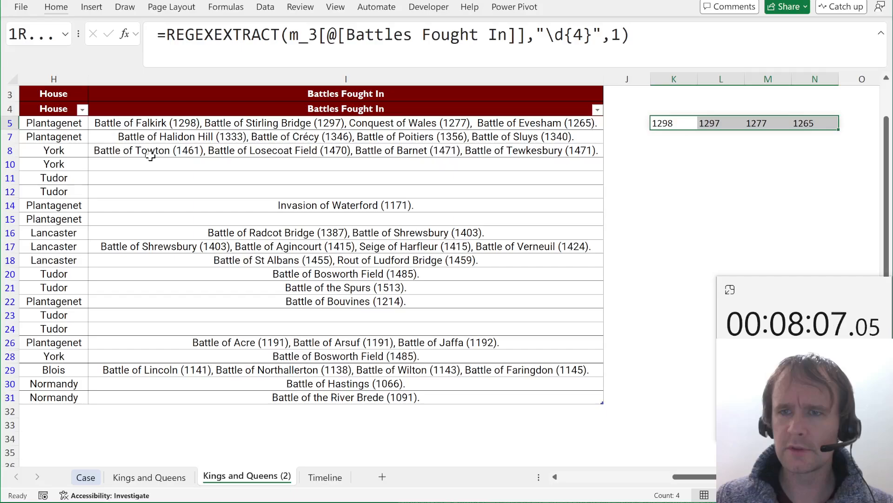
key(shift+Home)
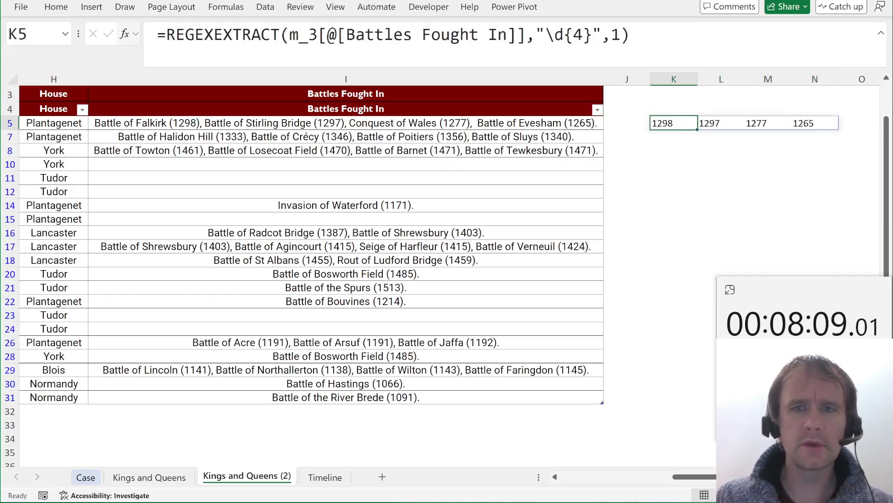
key(F2)
text(*1)
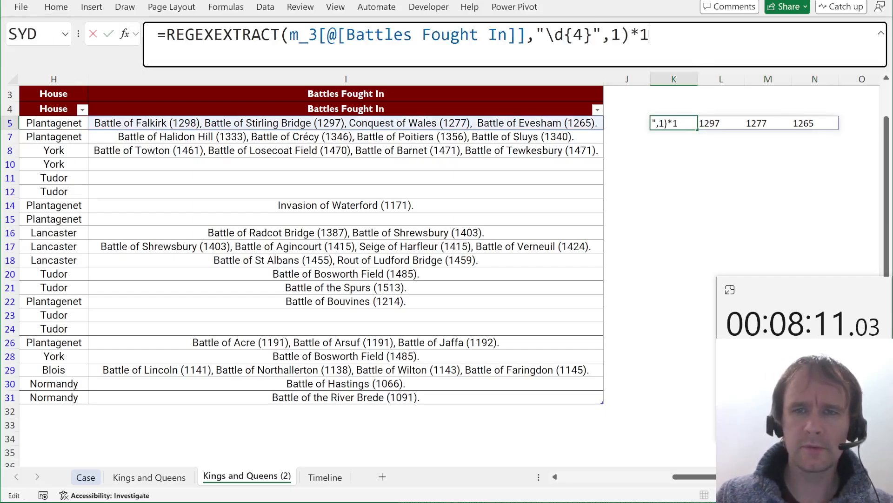
key(Return)
key(Up)
- Compare the extracted battle years against the row's reign End (>=) and review the results
key(shift+Home)
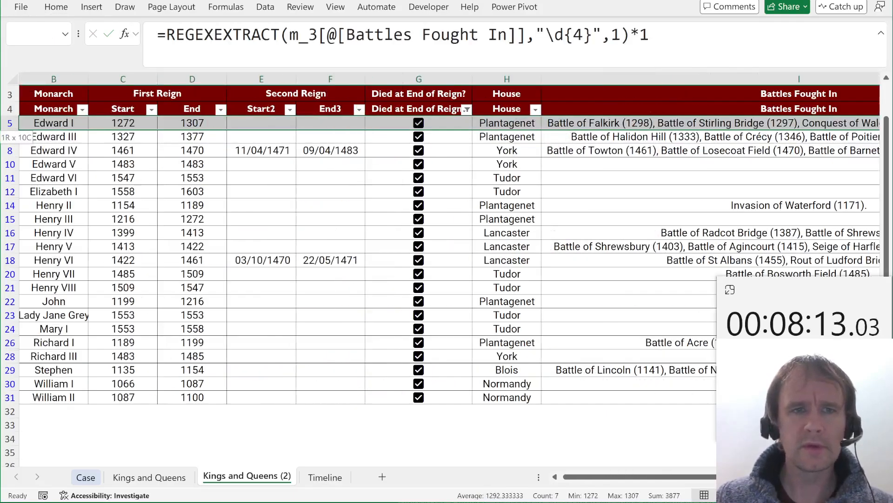
key(shift+End)
key(F2)
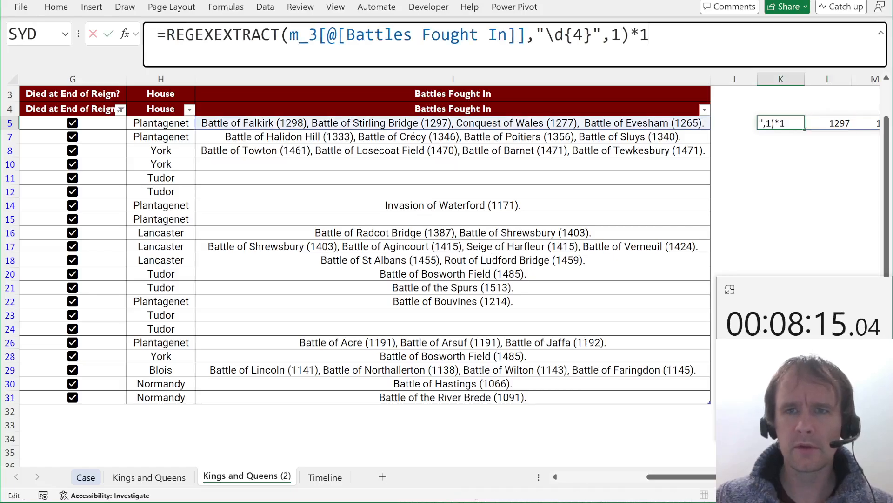
text(>=)
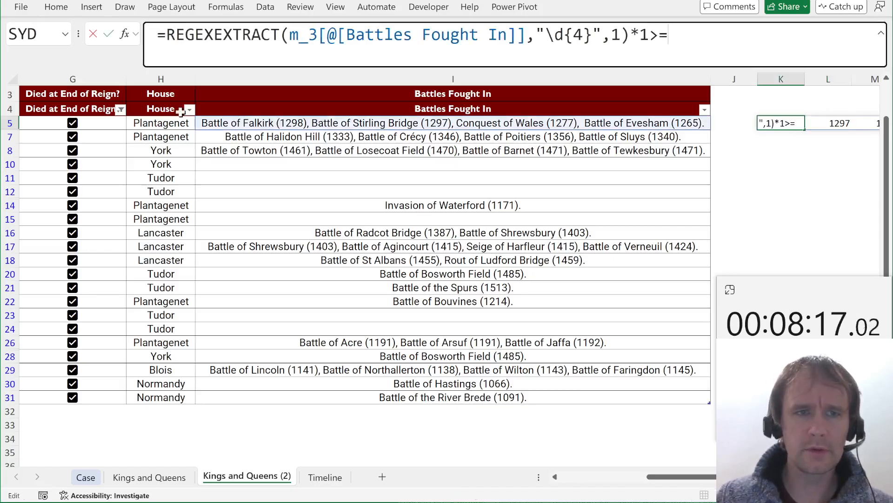
click(161, 123)
key(Home)
key(Right)
key(Right)
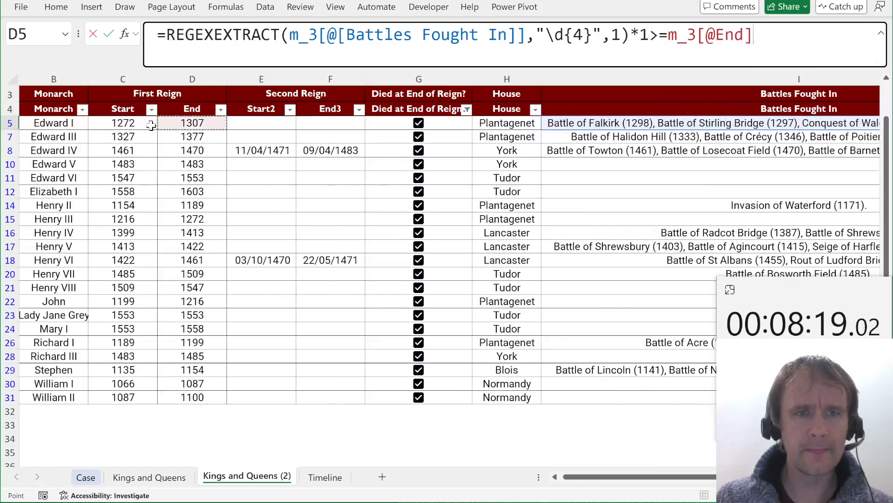
key(ctrl+Return)
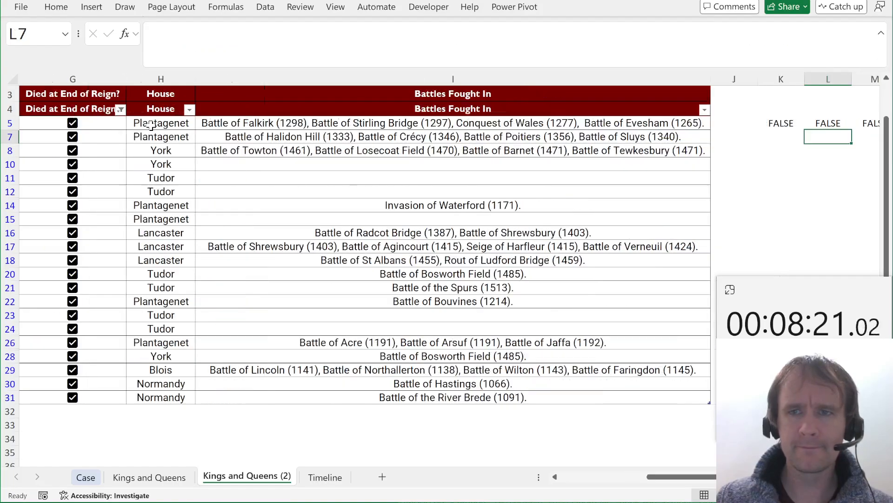
key(Left)
key(Right)
key(Right)
key(Right)
key(Left)
key(Left)
key(Left)
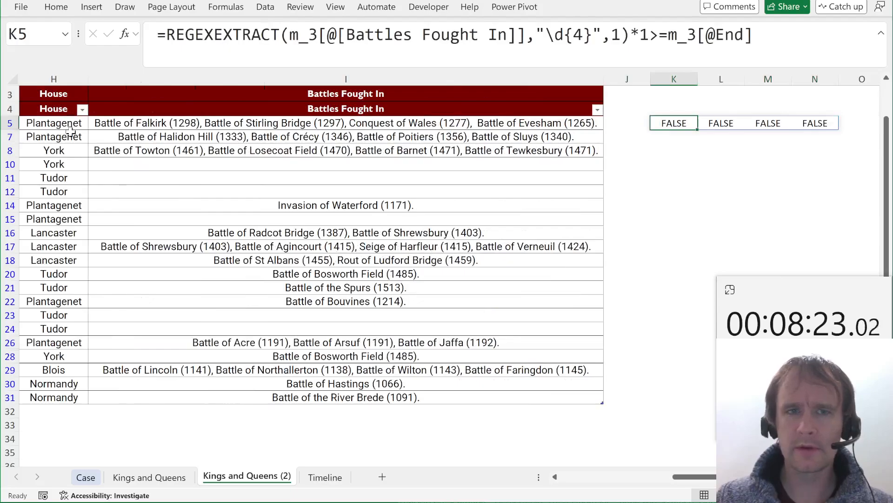
- Wrap the check in OR and copy it from K5 into K7 and K8
key(F2)
key(Home)
key(Right)
text(or()
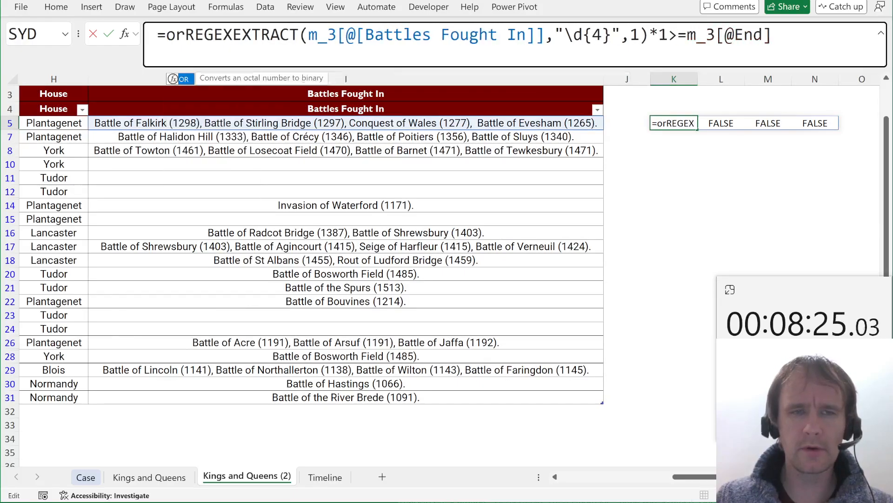
key(End)
text())
key(Return)
key(Up)
key(ctrl+c)
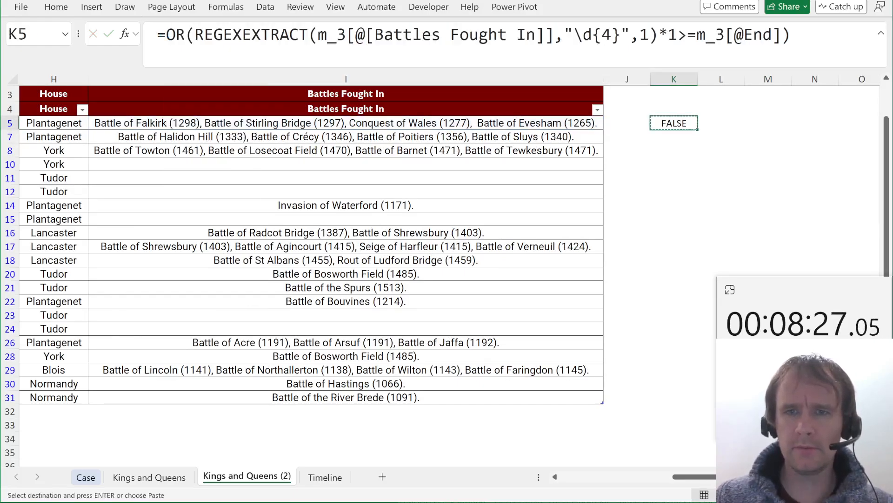
key(Down)
key(Down)
key(ctrl+v)
key(Down)
key(ctrl+v)
key(Down)
key(Down)
key(Down)
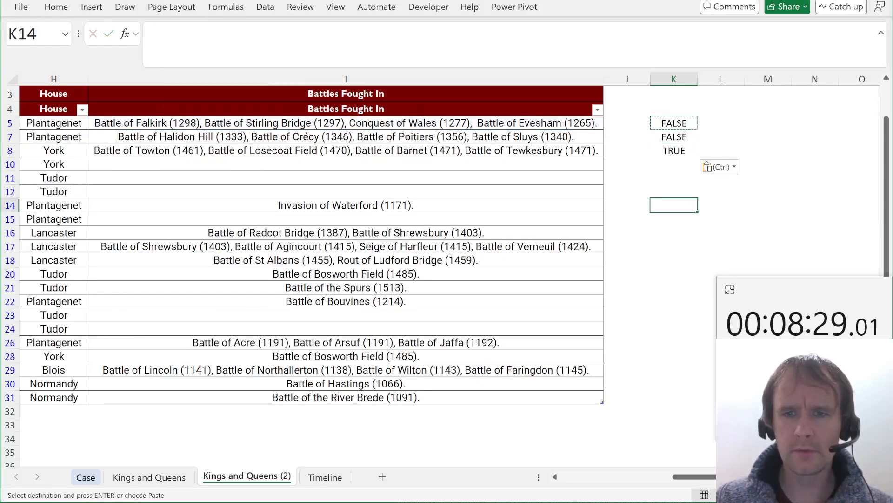
- Inspect Edward IV's flagged row, stepping through his two reigns' start and end dates
key(Up)
key(Up)
key(Up)
key(shift+space)
key(Home)
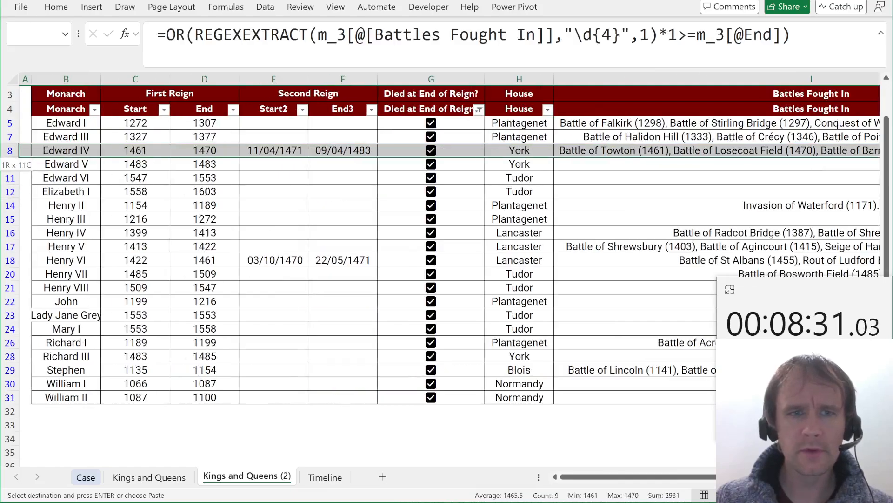
key(shift+BackSpace)
key(Left)
key(Left)
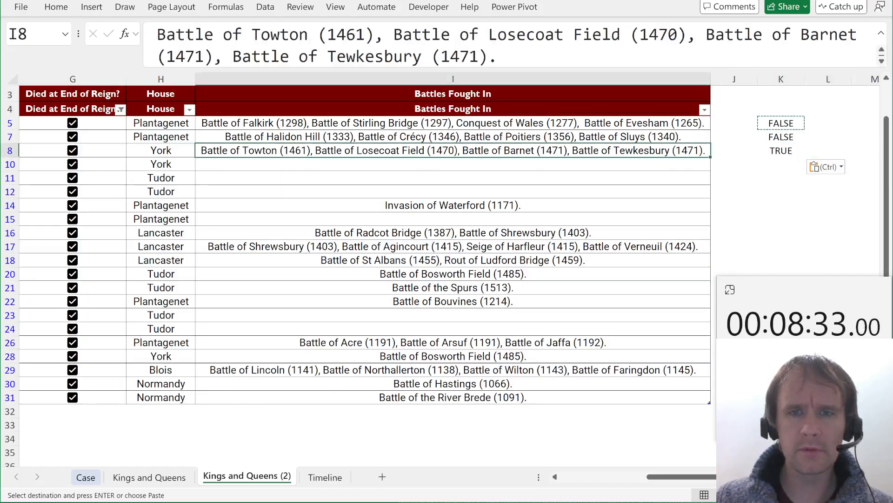
key(Home)
key(Left)
key(Right)
key(Right)
key(Right)
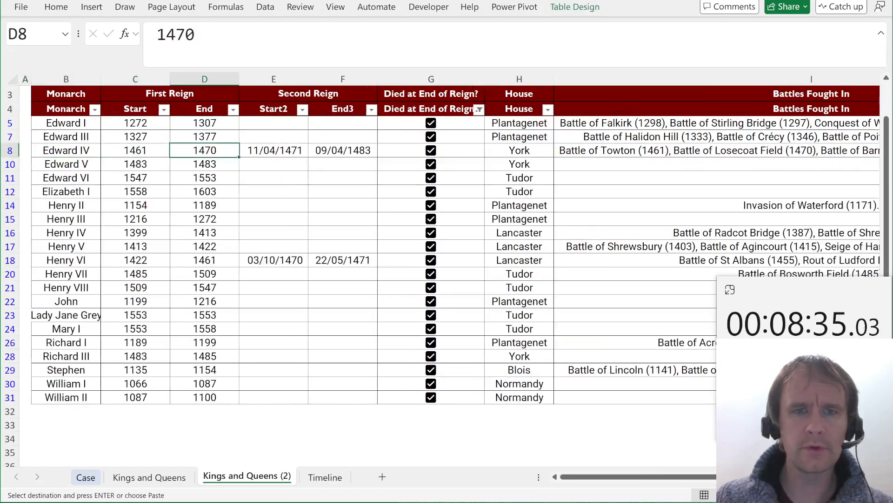
key(Right)
key(Left)
key(Right)
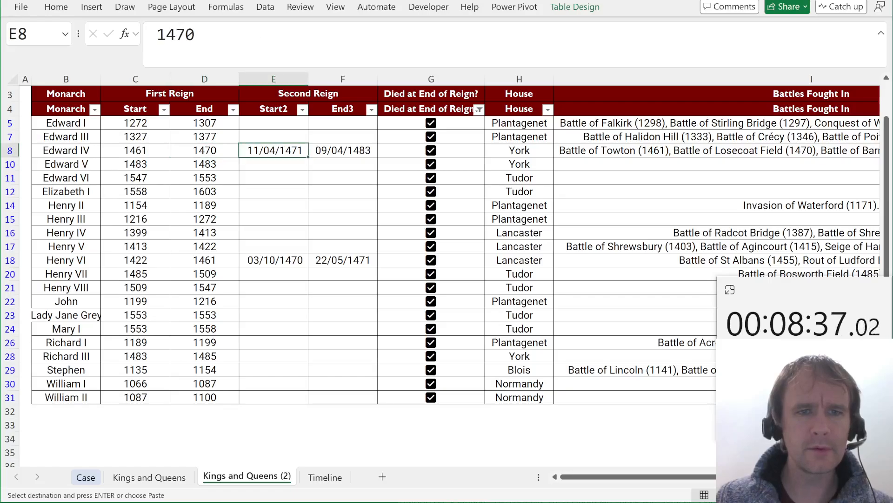
key(Left)
key(Right)
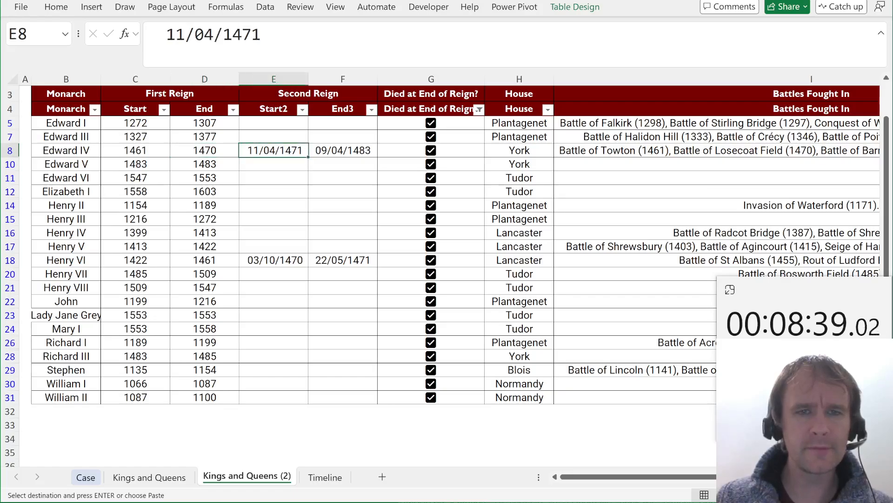
key(Right)
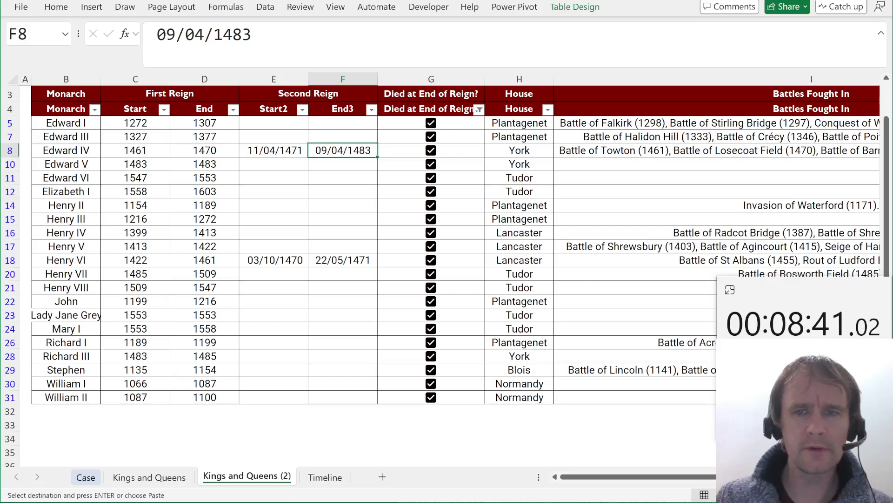
- Copy the check formula and paste it into row 14's check cell
key(ctrl+Right)
key(ctrl+Left)
key(Down)
key(ctrl+c)
key(Left)
key(Left)
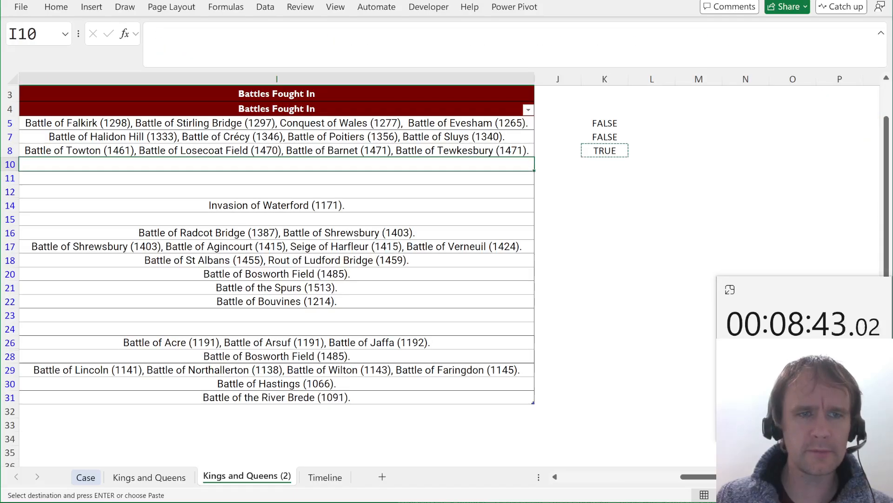
key(ctrl+Down)
key(Right)
key(Left)
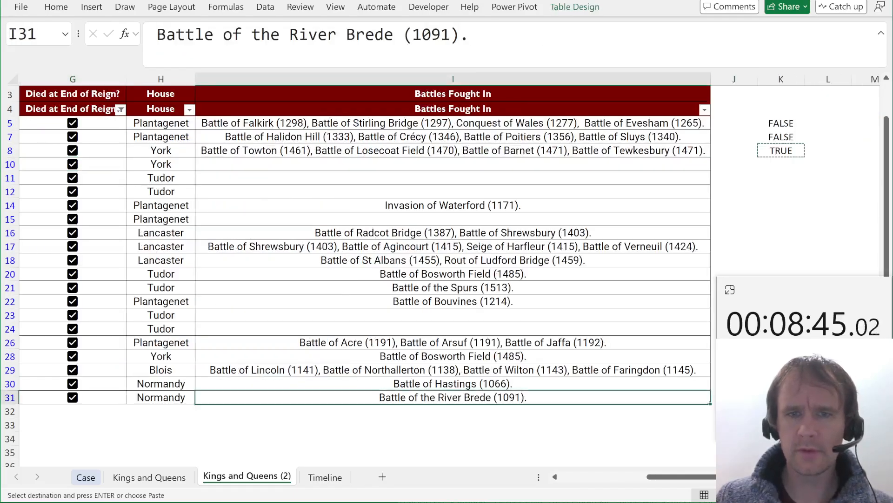
click(765, 203)
key(ctrl+v)
- Paste the check into K16 and K17, inspect Henry V's row, then return to the Case sheet
key(Right)
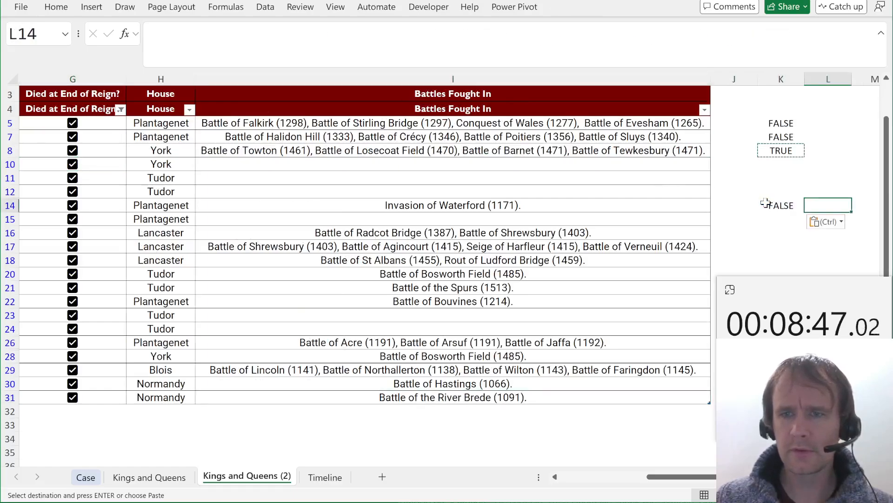
key(Right)
key(Right)
key(Right)
key(ctrl+Left)
key(Down)
key(Down)
key(ctrl+v)
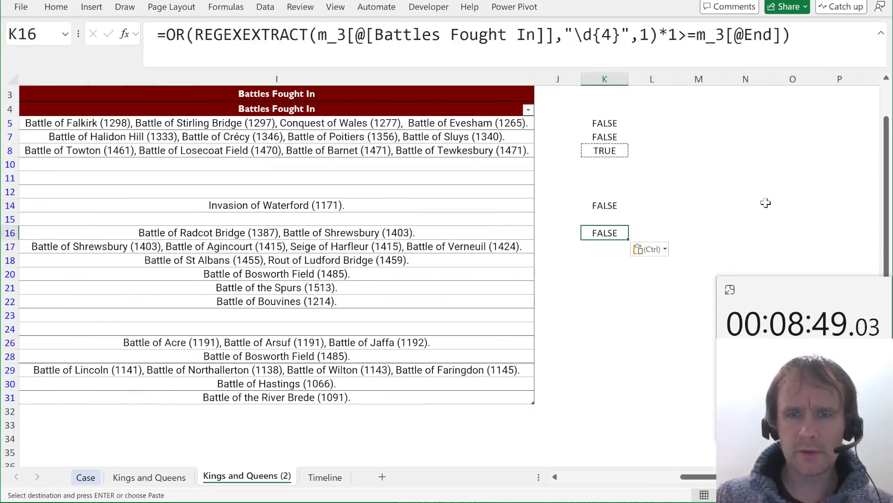
key(Down)
key(ctrl+v)
key(Down)
key(Up)
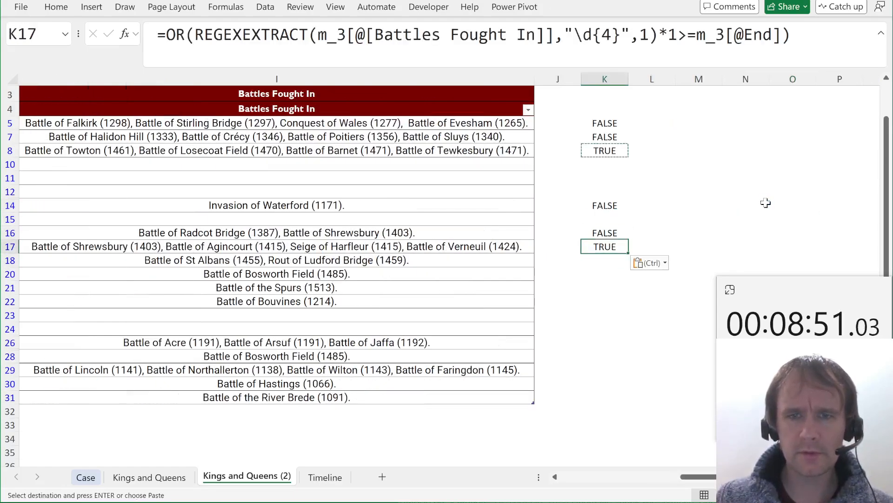
key(shift+space)
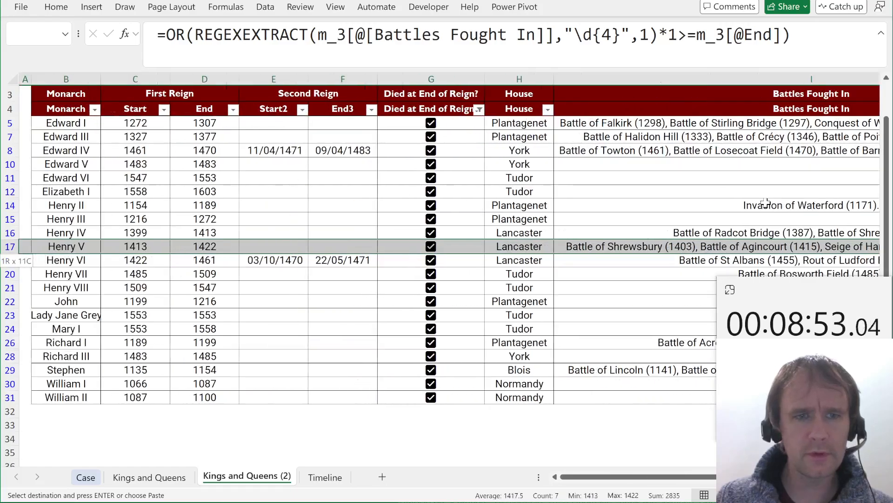
key(ctrl+BackSpace)
key(ctrl+Page_Up)
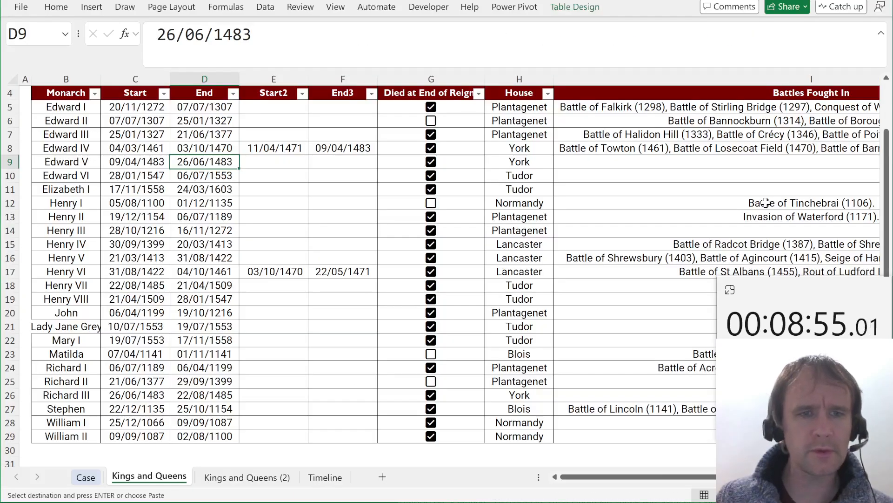
key(ctrl+Page_Up)
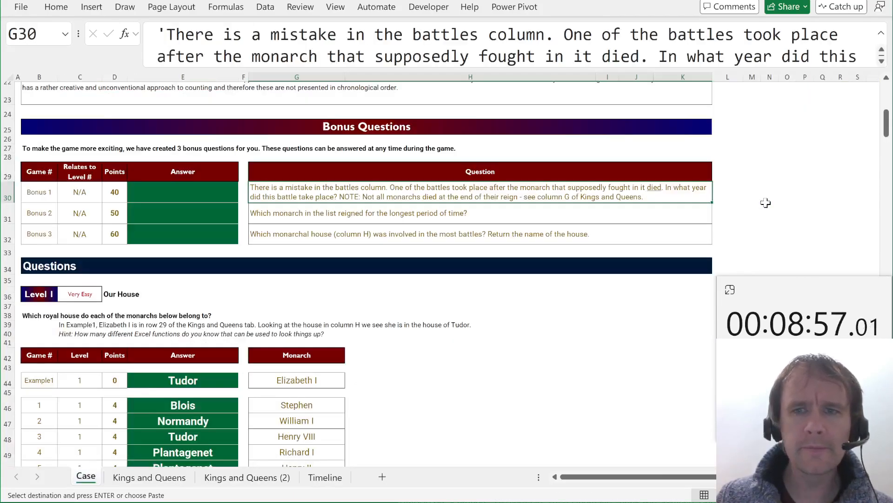
- Enter 1424 as the Bonus 1 answer in merged cell E30
key(ctrl+Page_Down)
key(ctrl+Page_Down)
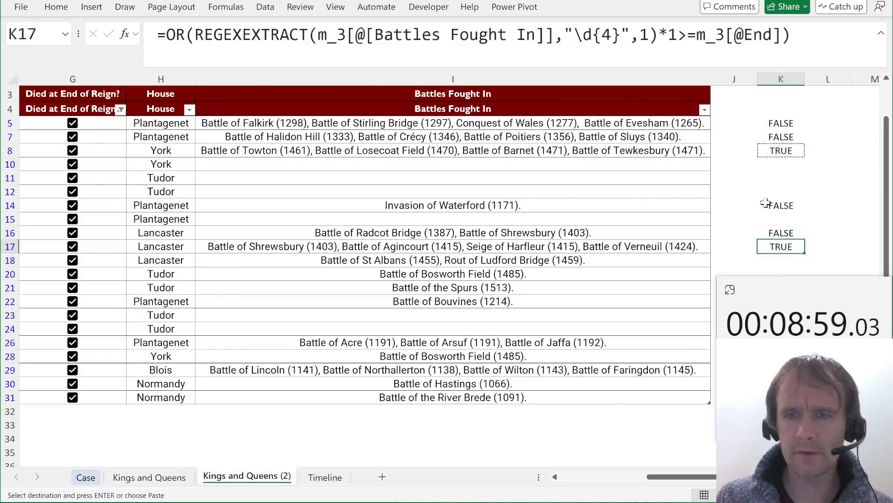
key(ctrl+Page_Up)
key(ctrl+Page_Up)
key(Left)
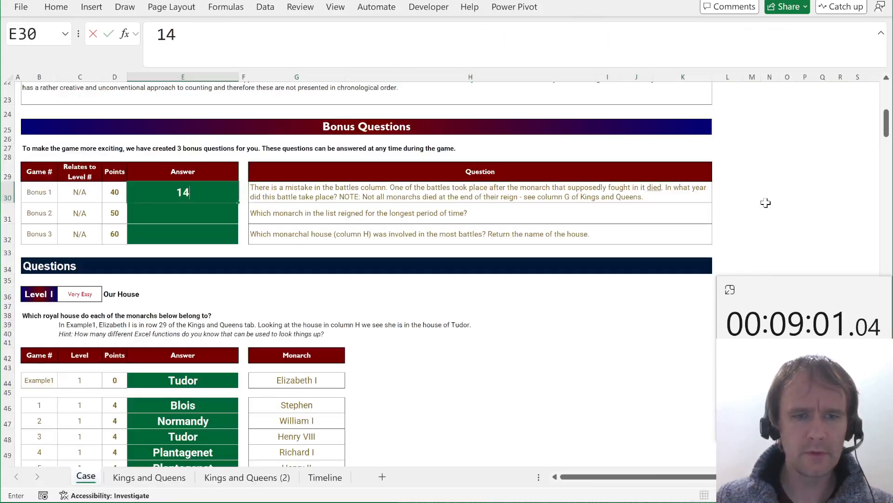
text(24)
key(Return)
key(Tab)
key(Tab)
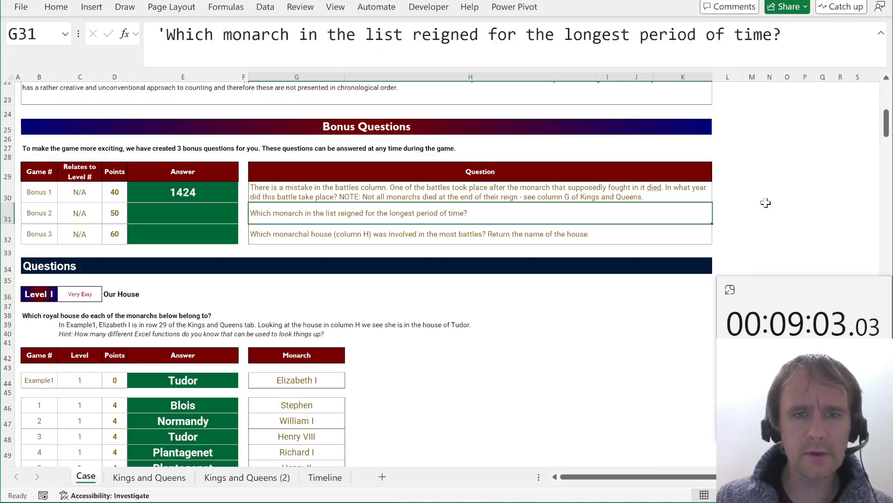
- On Kings and Queens (2), clear the filter to show every monarch, undoing an accidental row insert
key(ctrl+Page_Down)
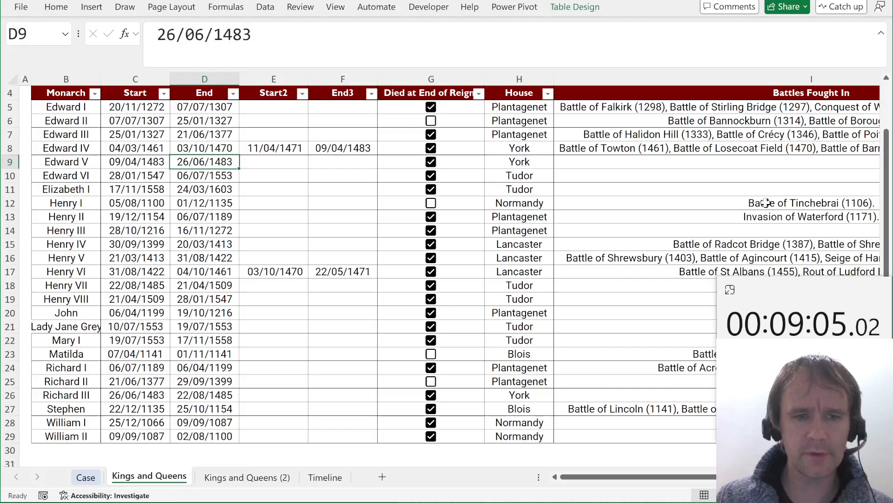
key(ctrl+Page_Down)
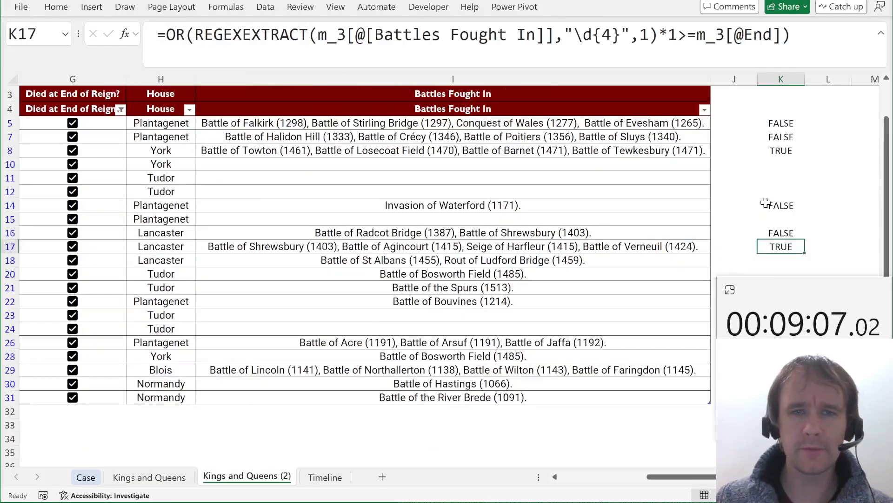
key(Home)
key(Left)
key(ctrl+shift+l)
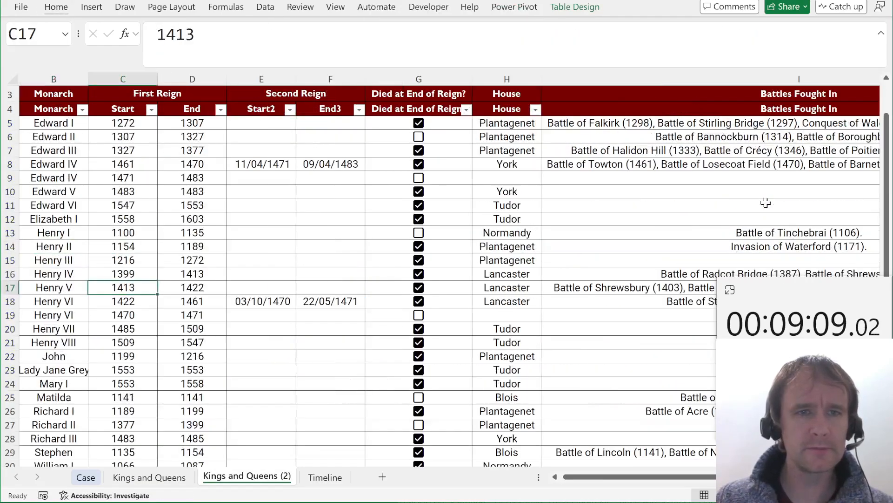
key(ctrl+Up)
key(Right)
key(Right)
key(ctrl+shift+plus)
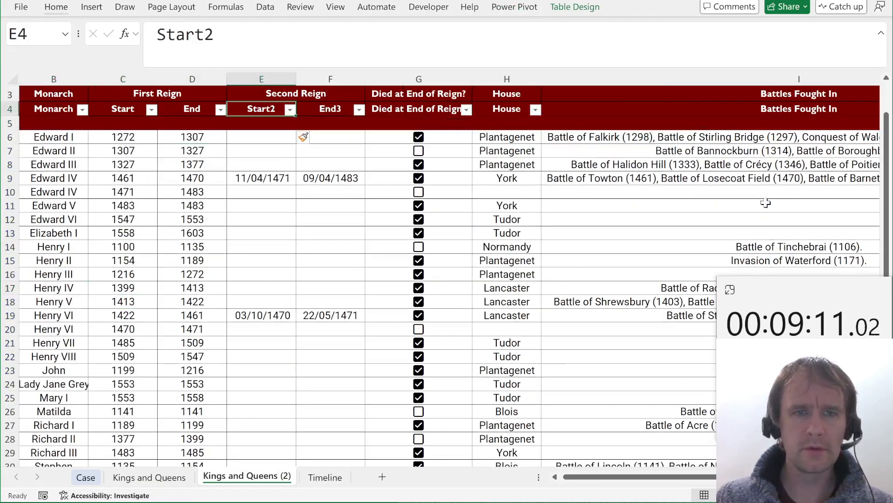
key(ctrl+z)
key(ctrl+space)
key(ctrl+shift+plus)
key(Up)
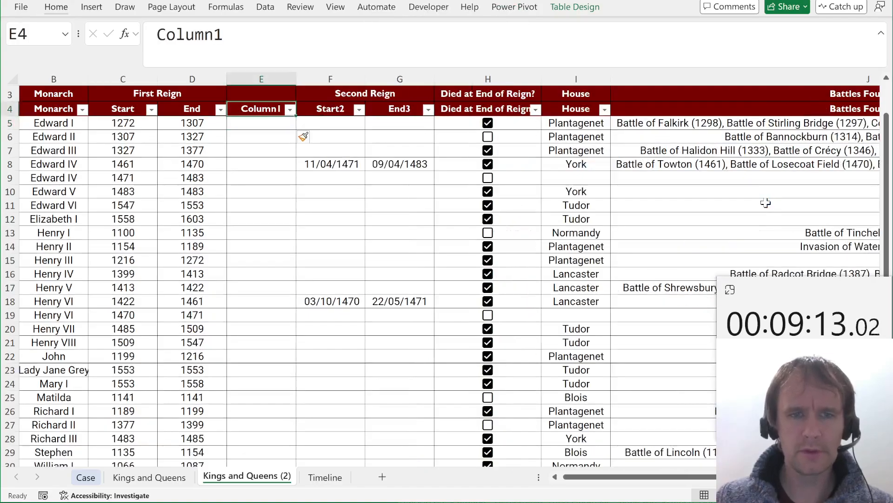
text(Y)
key(BackSpace)
key(BackSpace)
text(ar)
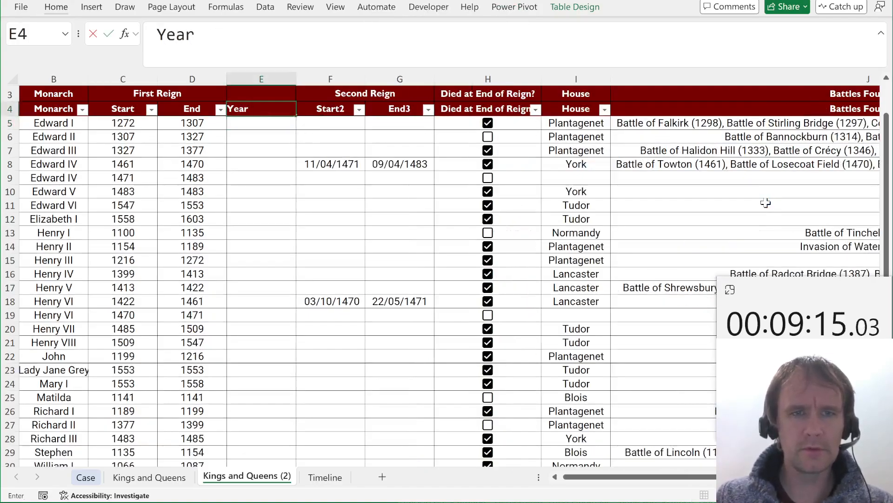
text(s)
key(Return)
text(=)
key(Left)
text(-)
key(Left)
key(Left)
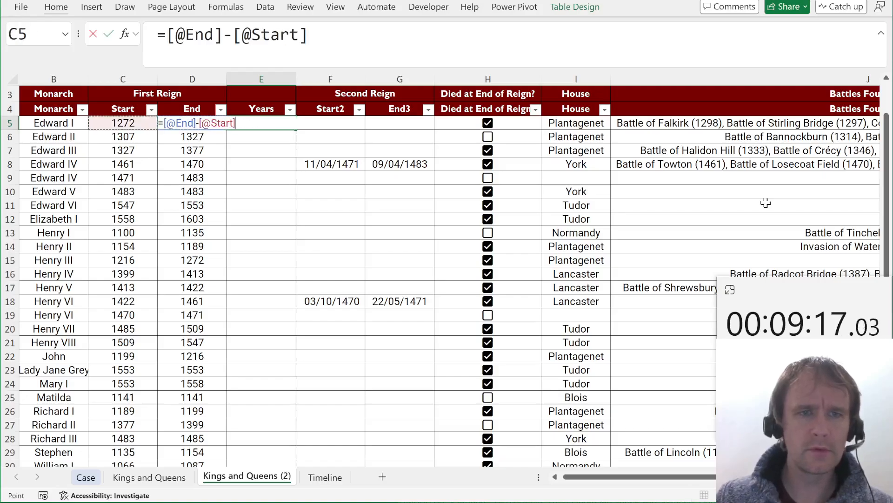
key(Return)
key(Left)
key(ctrl+Down)
key(Down)
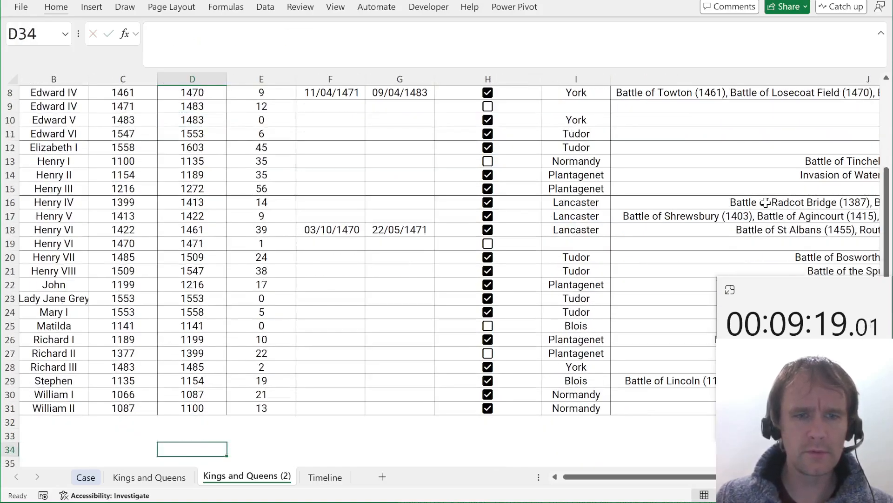
text(=group)
- Enter =GROUPBY(m_3[Monarch],m_3[Years],SUM,,,-2) in D34 to total reign years per monarch, longest first
key(Tab)
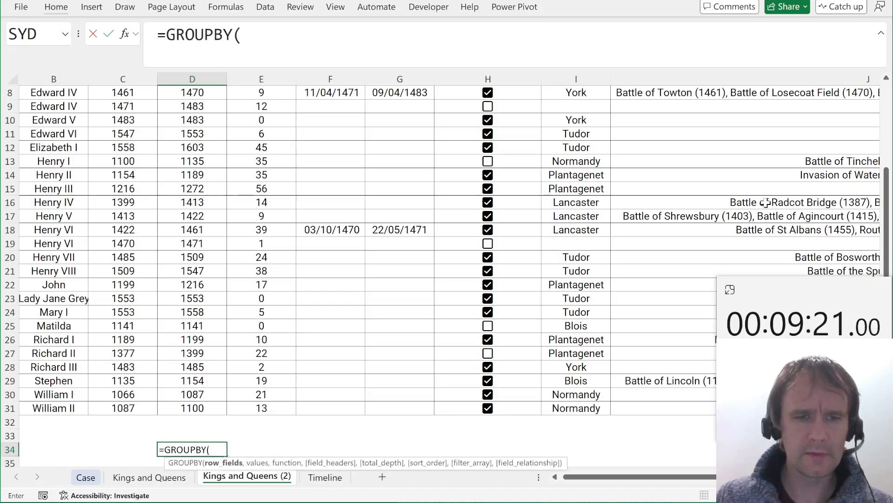
key(Left)
key(Left)
key(ctrl+shift+Up)
text(,)
key(Up)
key(Up)
key(Right)
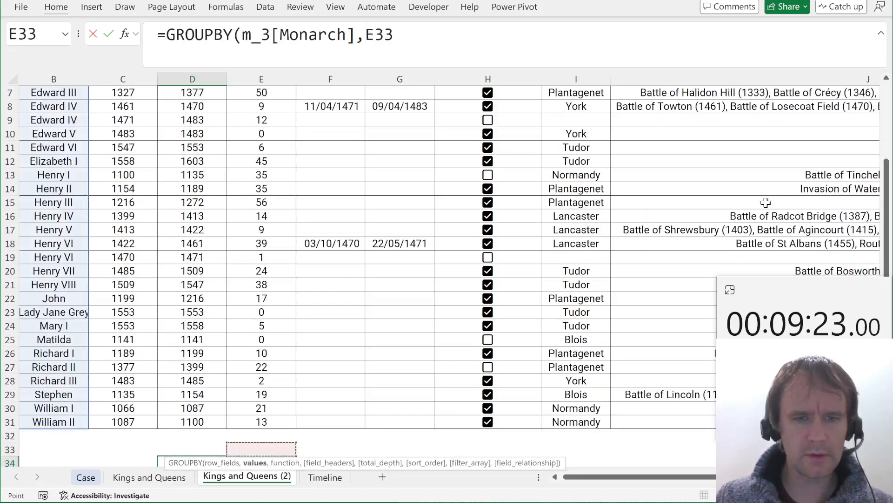
key(ctrl+shift+Up)
text(,sum)
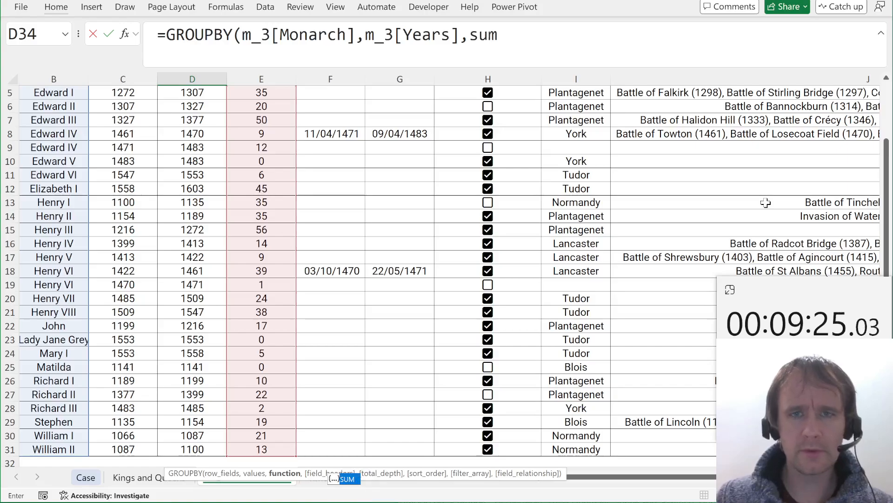
text(,,,-2)
key(Return)
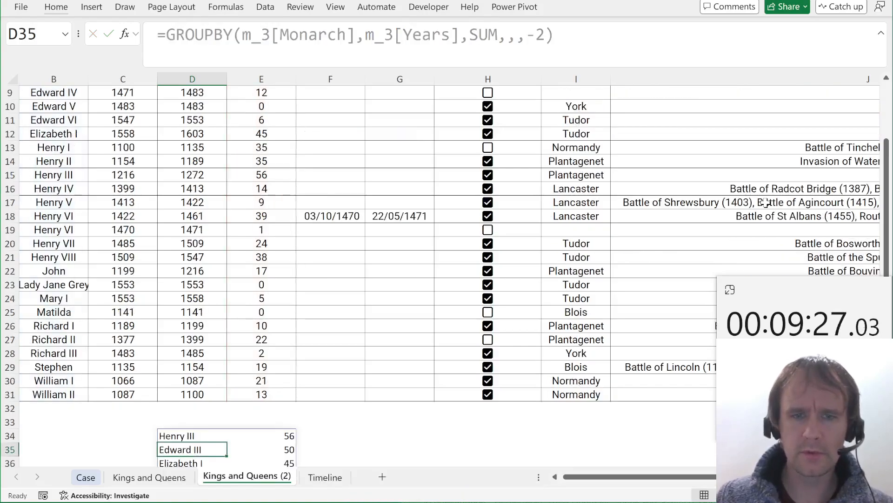
key(Up)
scroll(766, 203, down, 8)
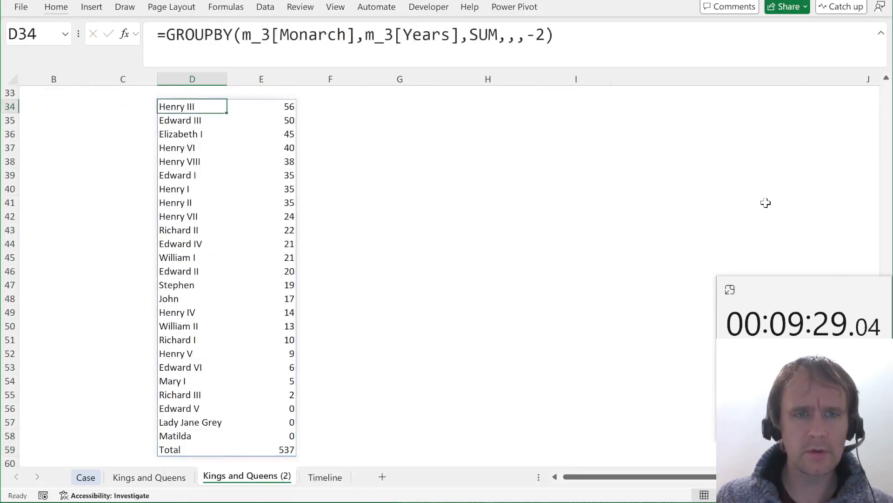
- Copy the top monarch Henry III into E31 on the Case sheet as the Bonus 2 answer
key(ctrl+c)
key(ctrl+Page_Up)
key(ctrl+Page_Up)
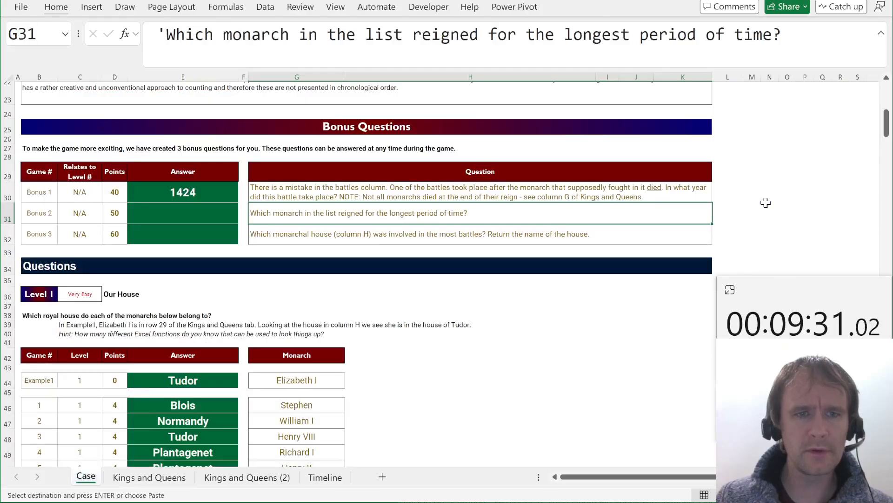
key(Left)
key(Left)
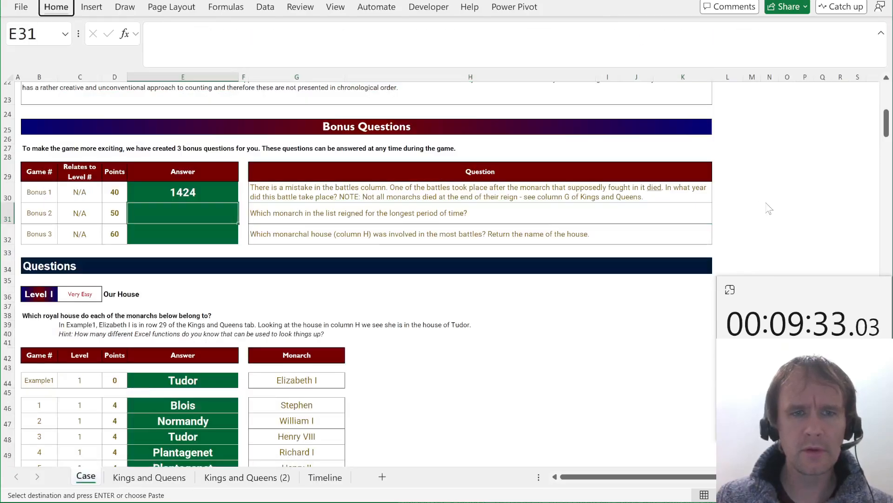
key(ctrl+v)
key(ctrl+Page_Down)
key(ctrl+Page_Down)
- Read the Bonus 3 question on the Case sheet and flip through the Kings and Queens sheets
key(Down)
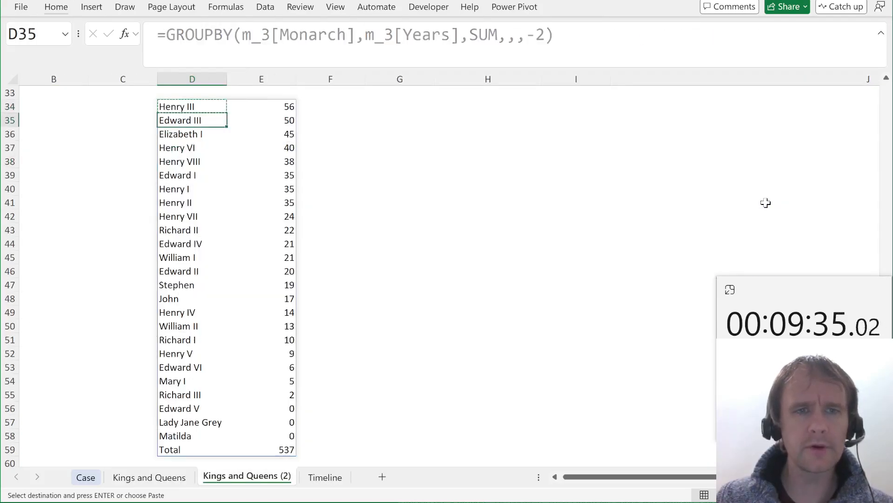
key(ctrl+Page_Up)
key(ctrl+Page_Up)
key(Down)
key(Right)
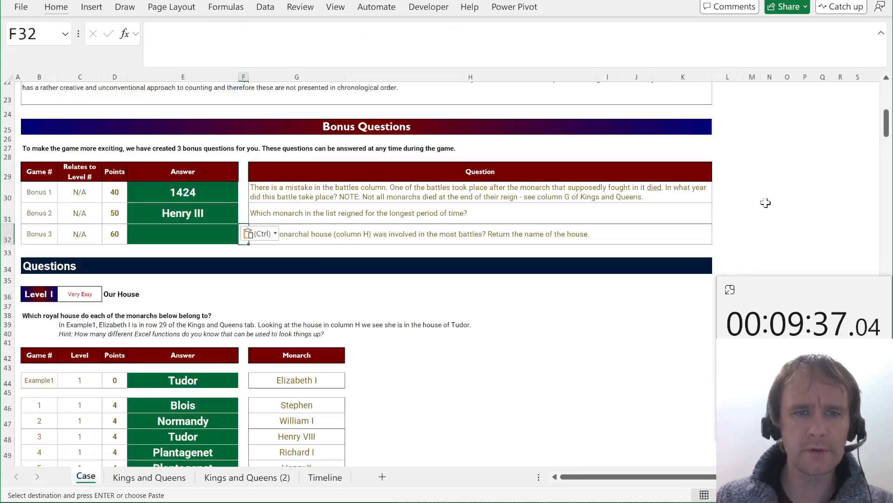
key(Right)
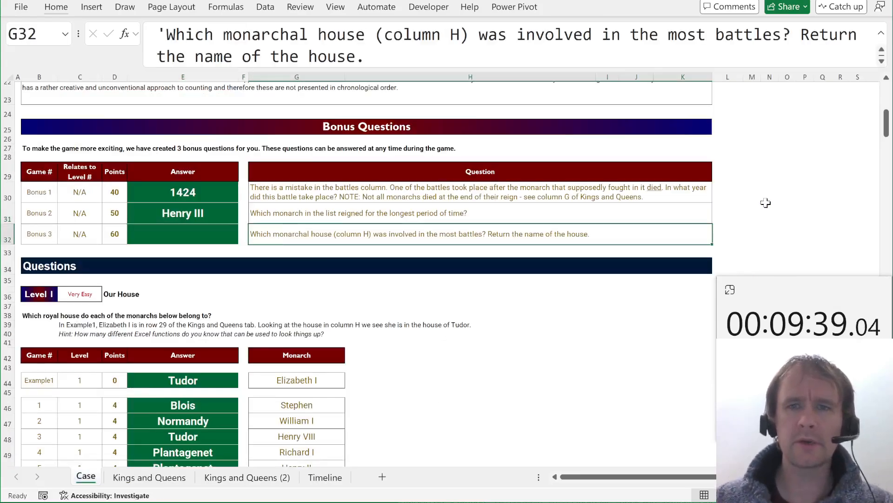
key(ctrl+Page_Down)
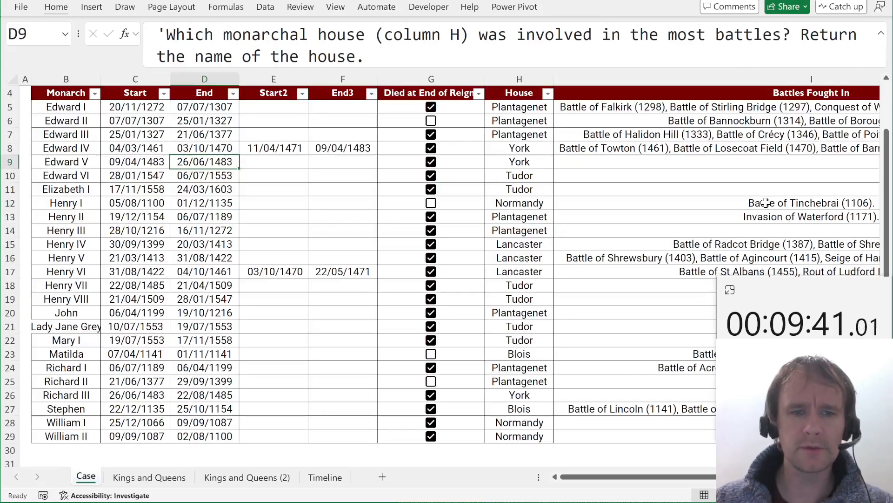
key(ctrl+Page_Down)
key(ctrl+Page_Up)
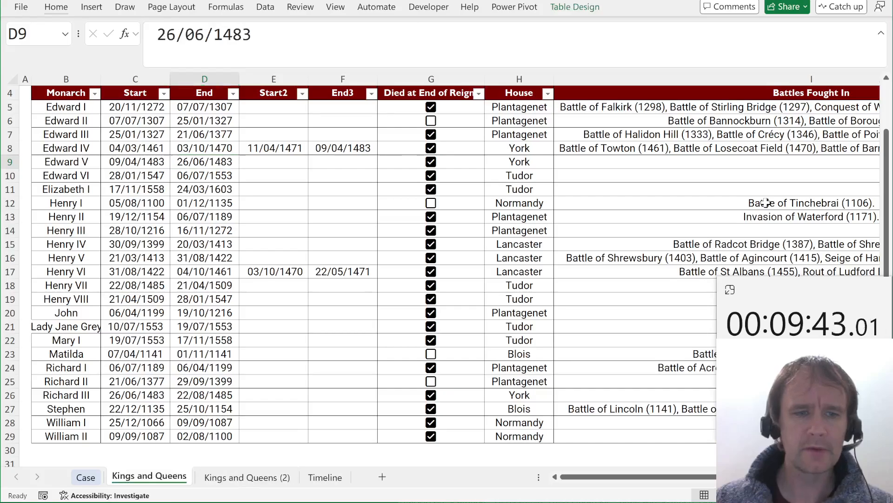
key(ctrl+Page_Up)
- Copy the existing LET battle-counting formula from E101 on Case without changing the cell
key(Page_Down)
key(Page_Down)
key(Page_Down)
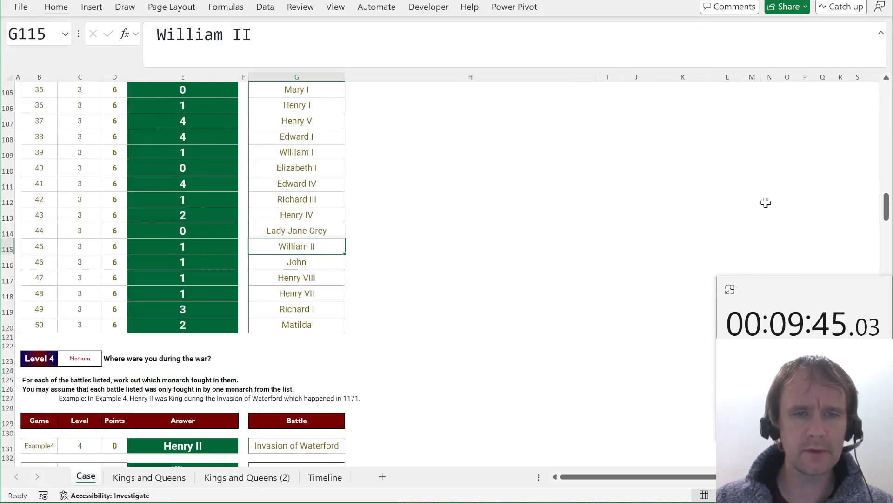
key(ctrl+Left)
key(ctrl+Up)
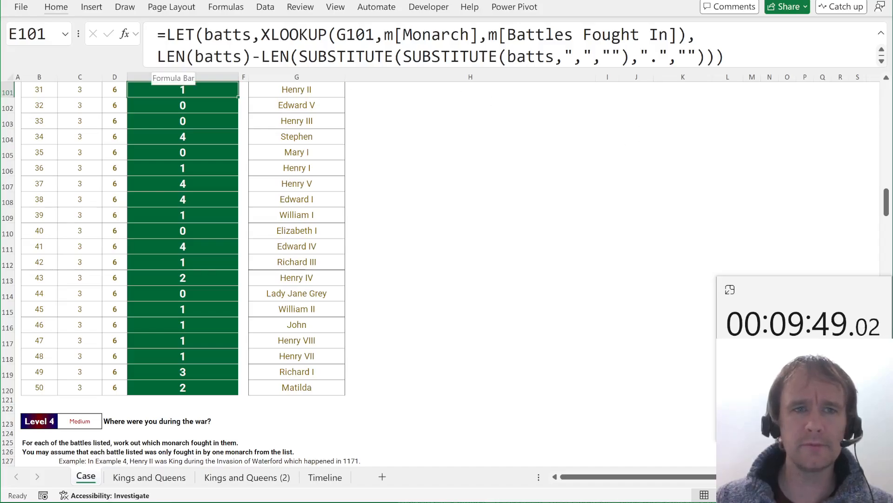
key(F2)
key(ctrl+a)
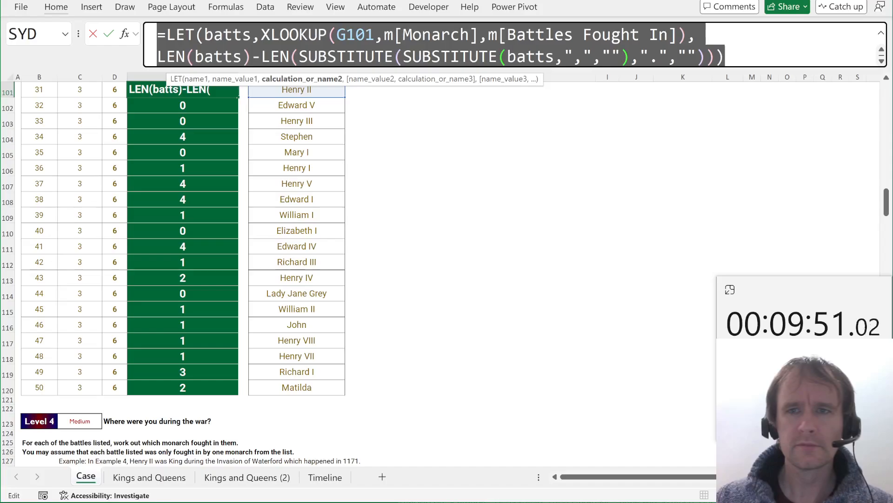
key(ctrl+c)
key(Escape)
- Paste the battle-count formula beside the Kings and Queens table, pointing it at each row's own battles
key(ctrl+Page_Down)
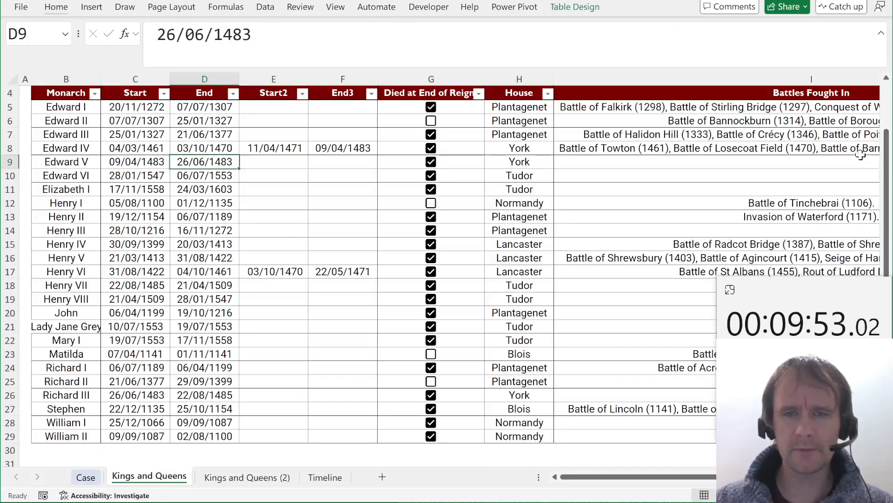
key(Up)
key(Right)
key(Right)
key(ctrl+Up)
key(Right)
key(Right)
key(Right)
key(Right)
key(Right)
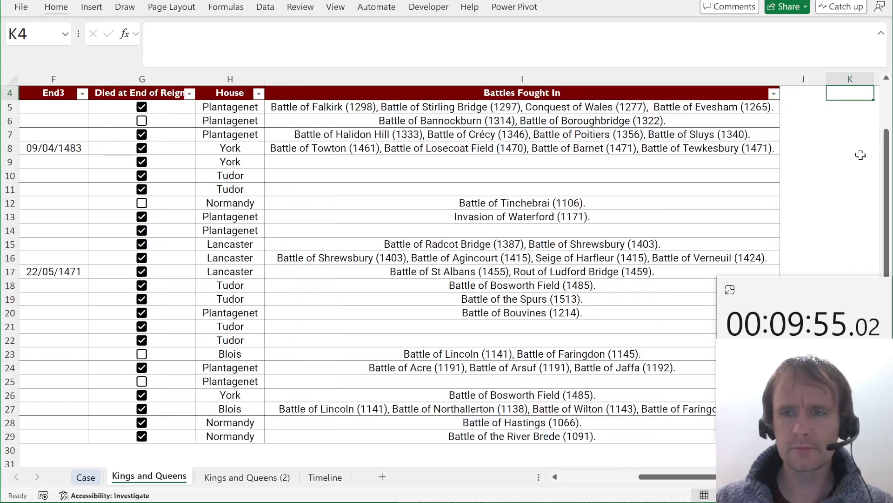
key(Down)
key(Left)
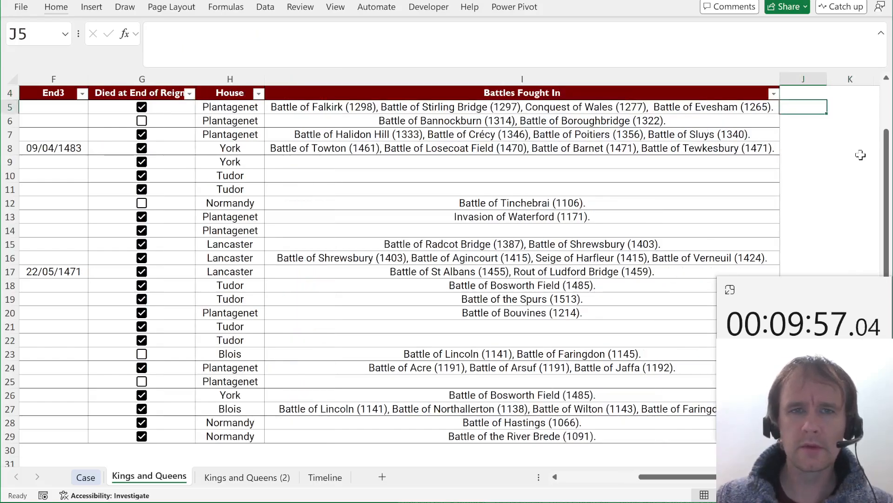
key(ctrl+v)
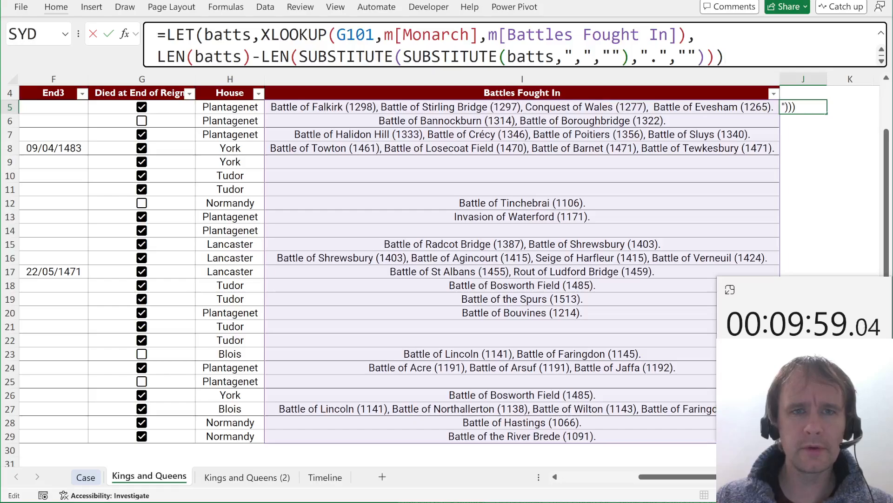
key(shift+Home)
key(shift+ctrl+Right)
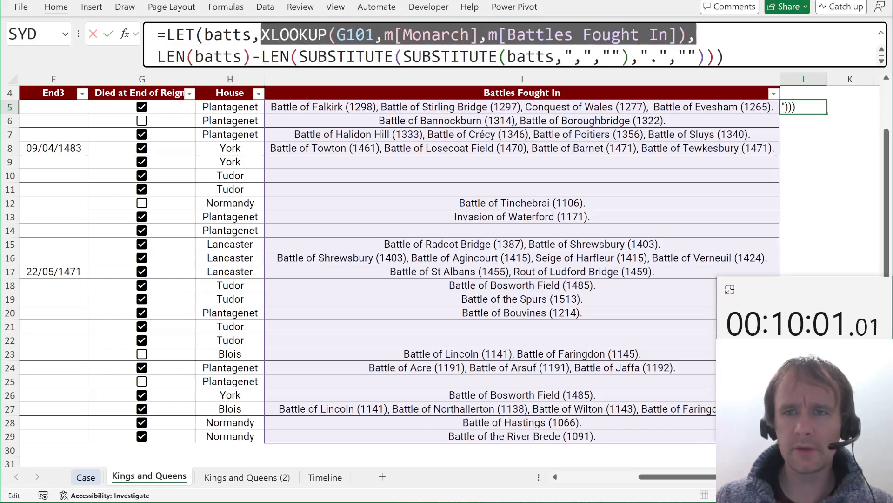
click(638, 106)
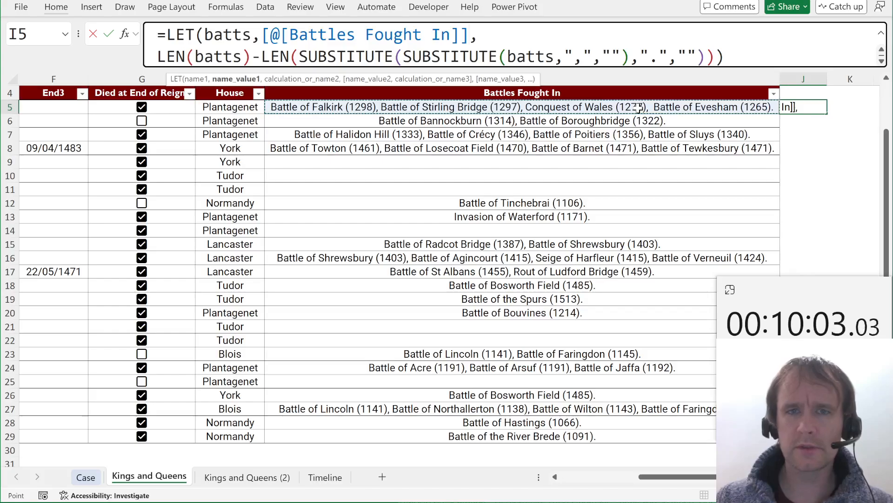
key(Return)
- Enter =GROUPBY(m[House],m[Column1],SUM,,,-2) in L5 to list battles per house, Plantagenet 15 first
key(Right)
key(Right)
key(Right)
key(Up)
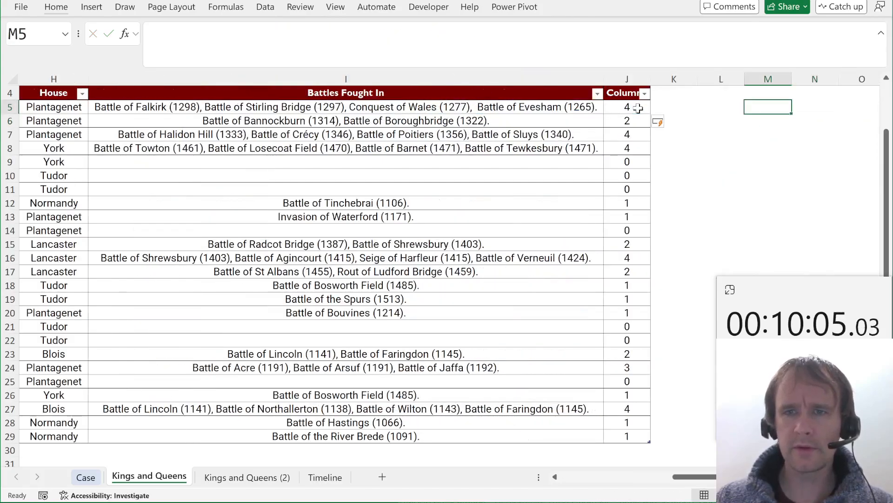
key(Left)
text(=group)
key(Tab)
key(Left)
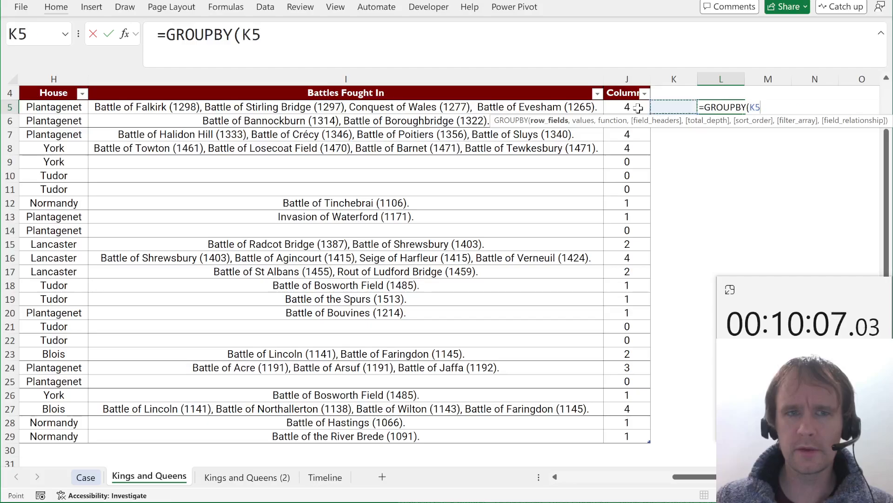
key(Left)
key(Left)
key(Left)
key(ctrl+space)
text(,)
key(Left)
key(Left)
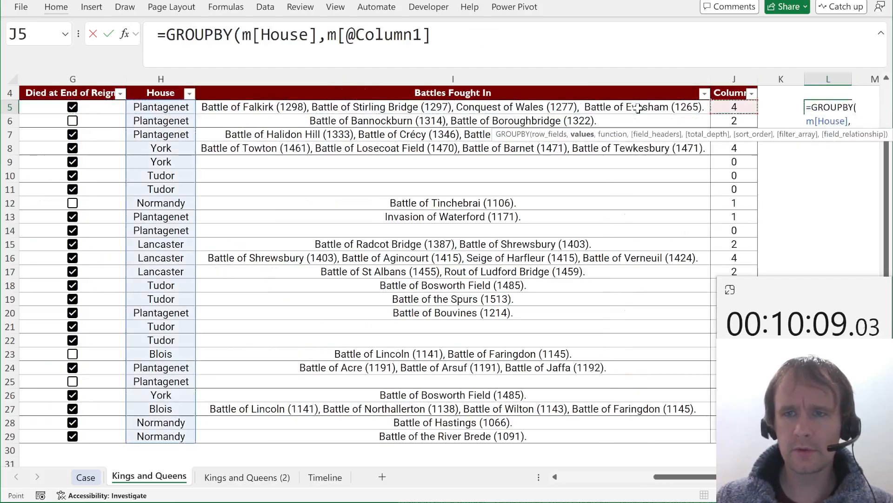
key(ctrl+space)
text(,sum)
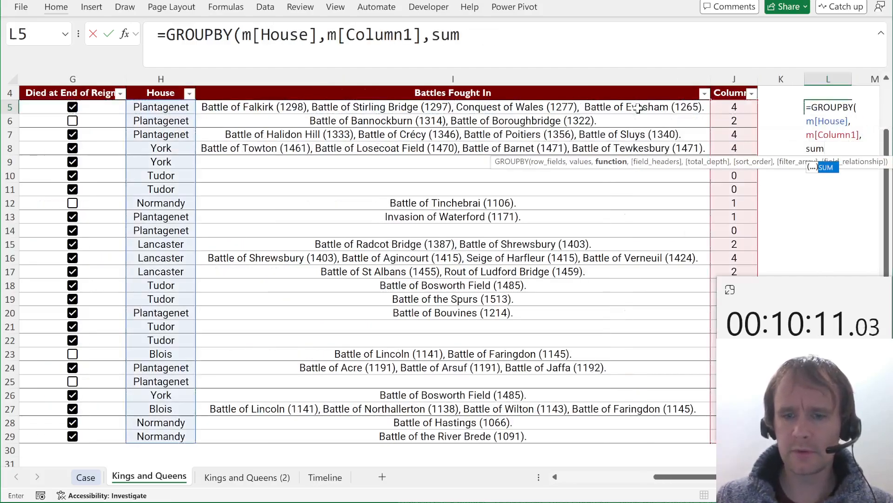
text(,,,-2)
key(Return)
key(Up)
key(Right)
key(Right)
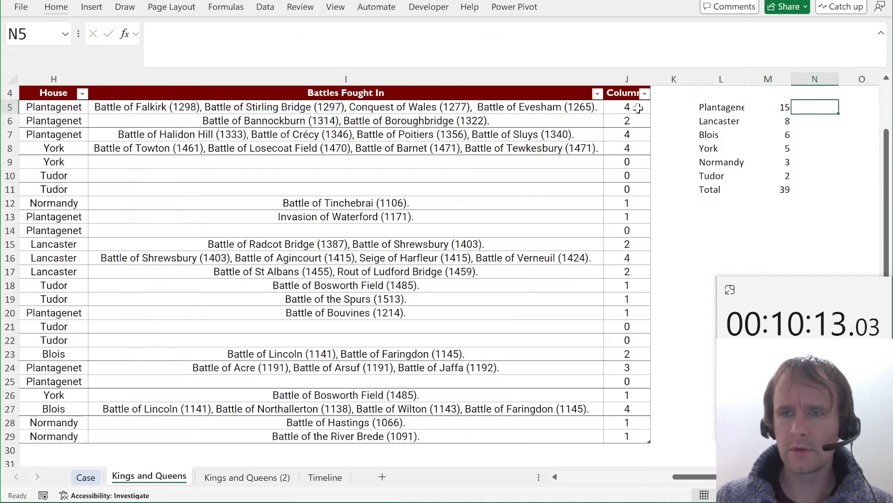
- Copy the top house name Plantagenet and switch to the Case sheet
key(Left)
key(Left)
key(ctrl+c)
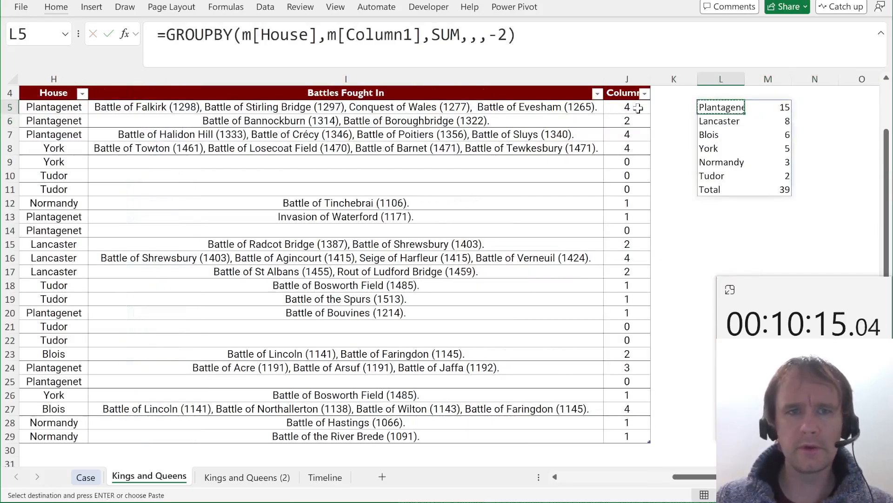
key(ctrl+Page_Up)
- Paste Plantagenet as values into E32, the Bonus 3 answer cell
key(ctrl+Home)
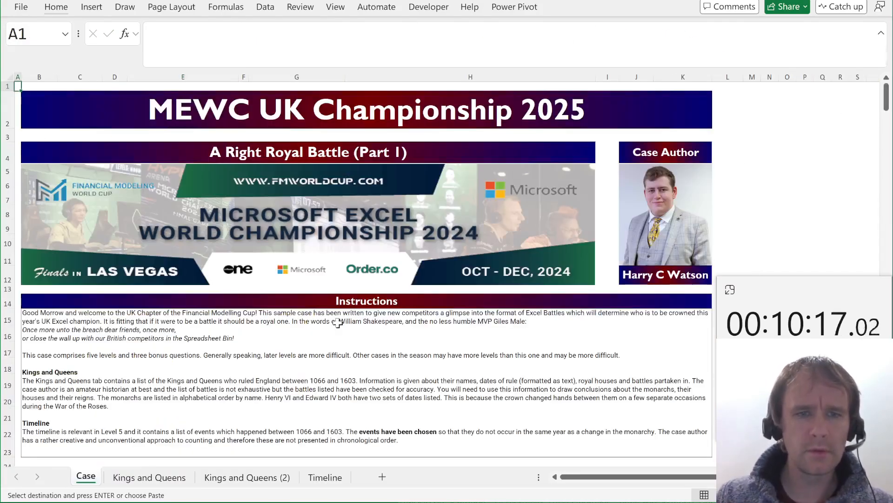
scroll(537, 224, down, 6)
scroll(333, 323, down, 3)
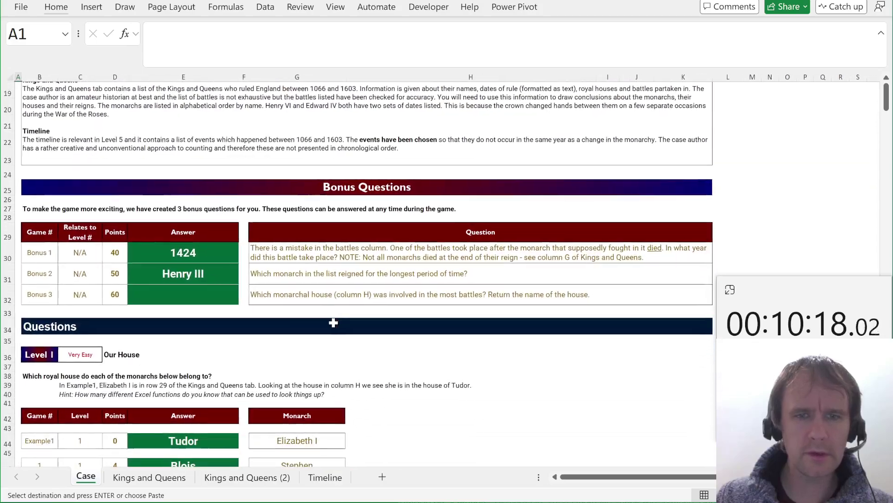
click(198, 293)
key(ctrl+alt+v)
key(v)
key(Return)
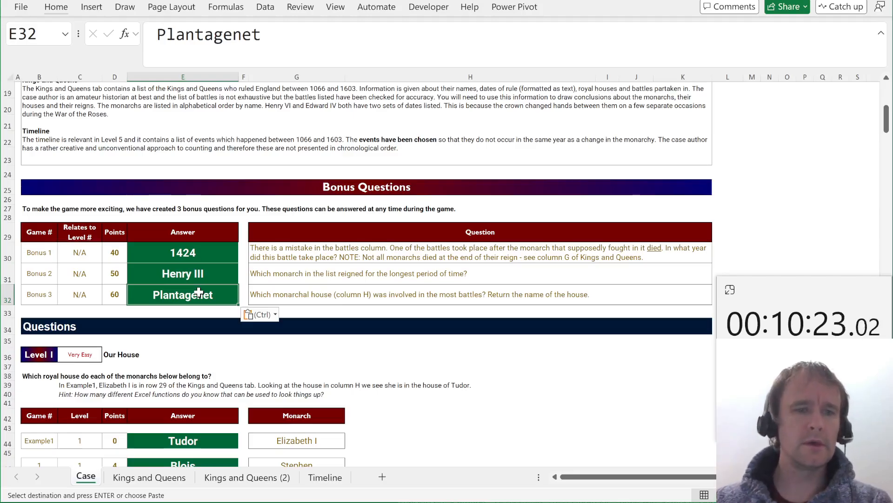
scroll(198, 292, down, 5)
scroll(199, 293, down, 4)
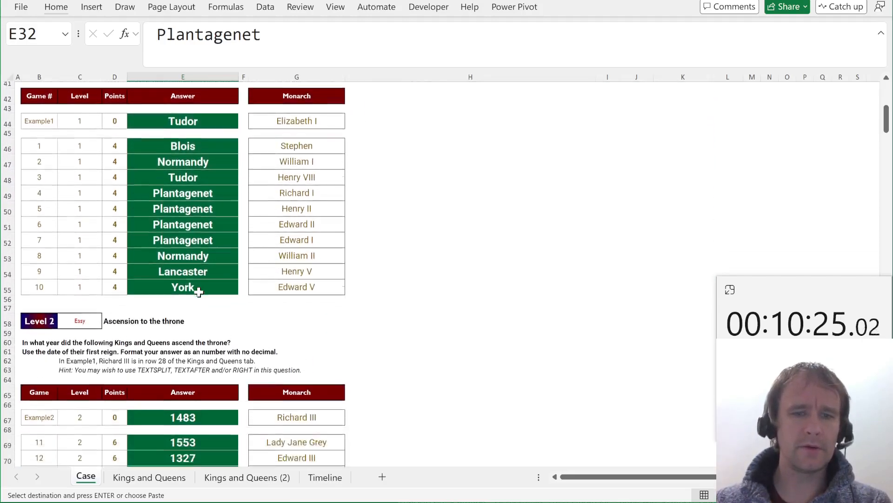
scroll(198, 292, down, 6)
scroll(198, 292, down, 6)
scroll(199, 293, down, 6)
scroll(198, 292, down, 5)
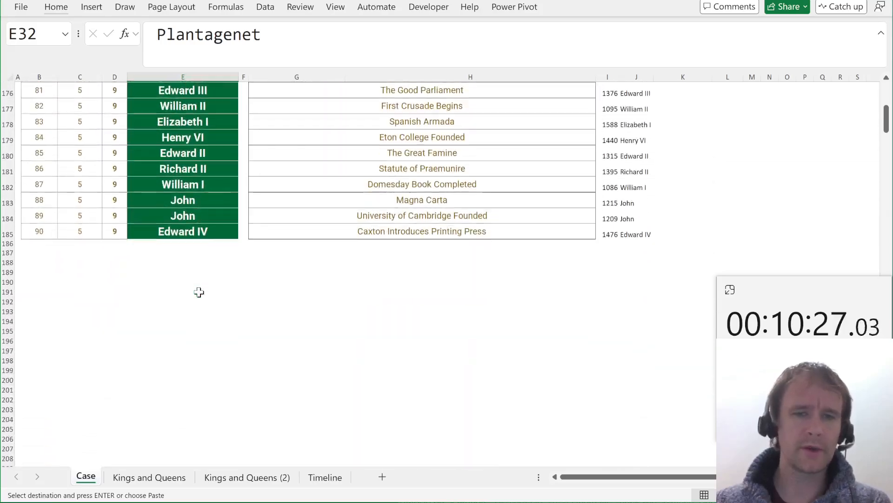
scroll(198, 293, up, 3)
scroll(199, 292, up, 2)
scroll(198, 292, up, 3)
scroll(198, 293, up, 5)
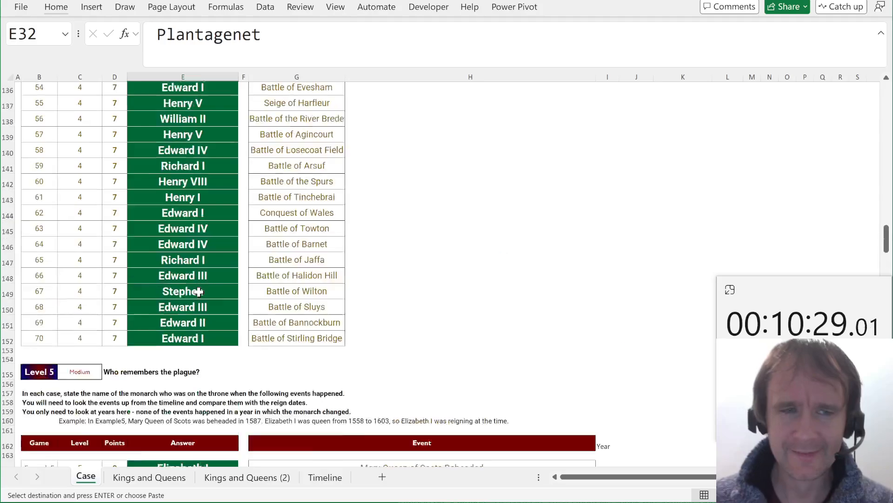
scroll(198, 292, up, 8)
scroll(199, 293, up, 4)
scroll(198, 292, up, 6)
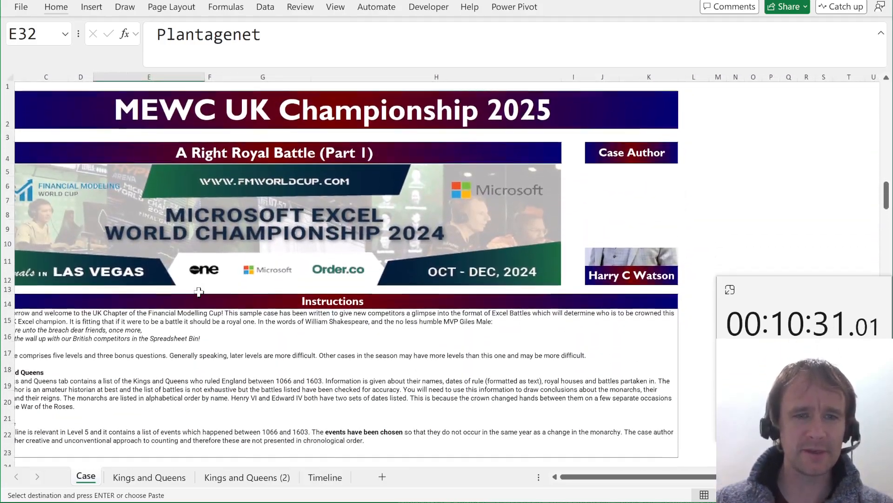
scroll(198, 293, up, 2)
key(ctrl+Page_Down)
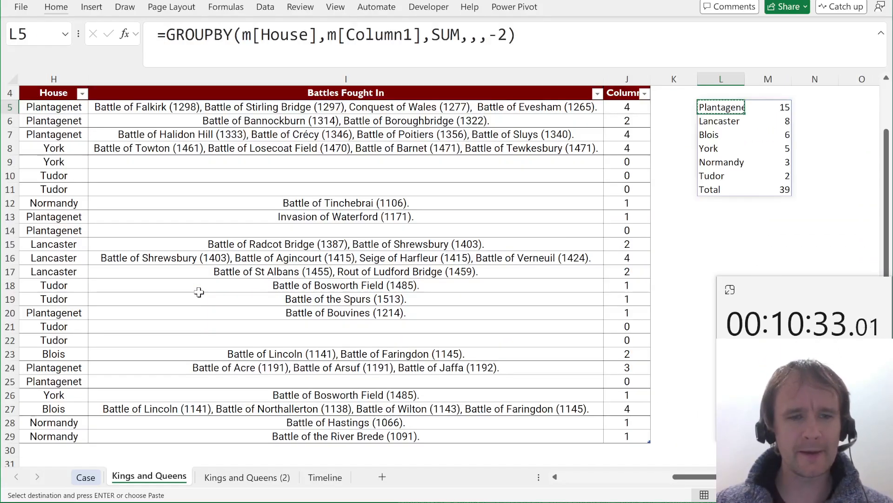
key(ctrl+Left)
key(ctrl+Left)
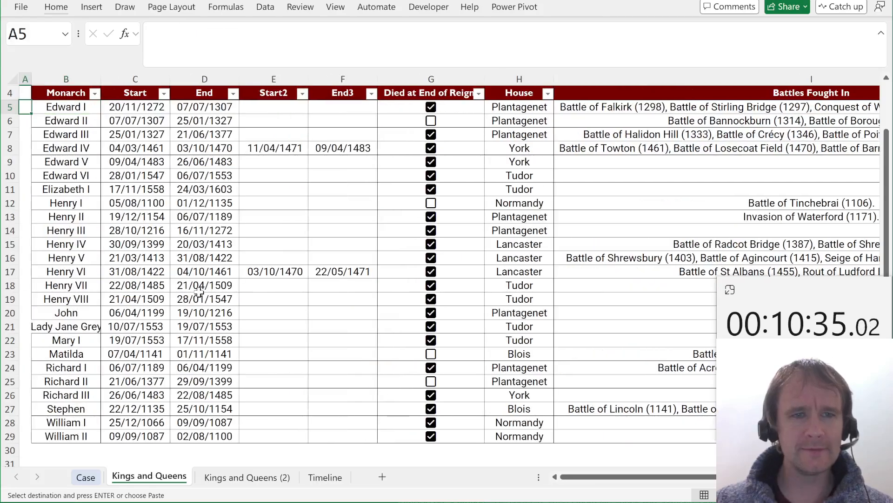
drag(140, 106, 189, 106)
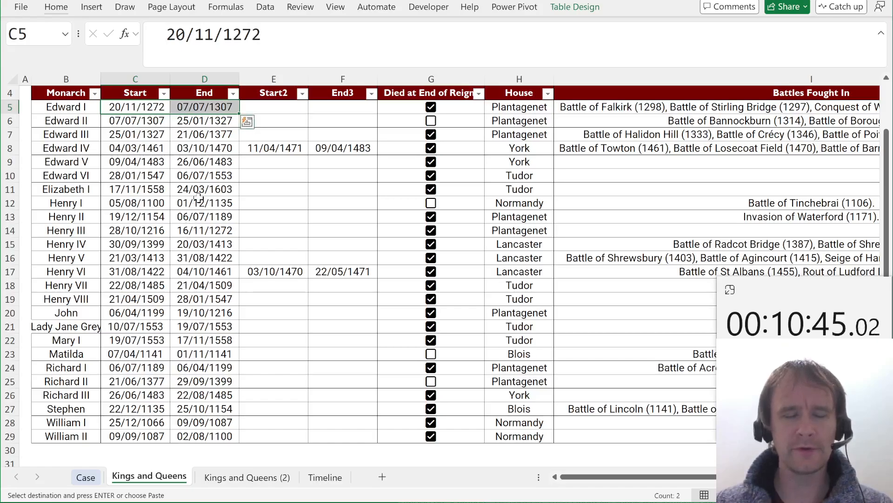
key(ctrl+Page_Down)
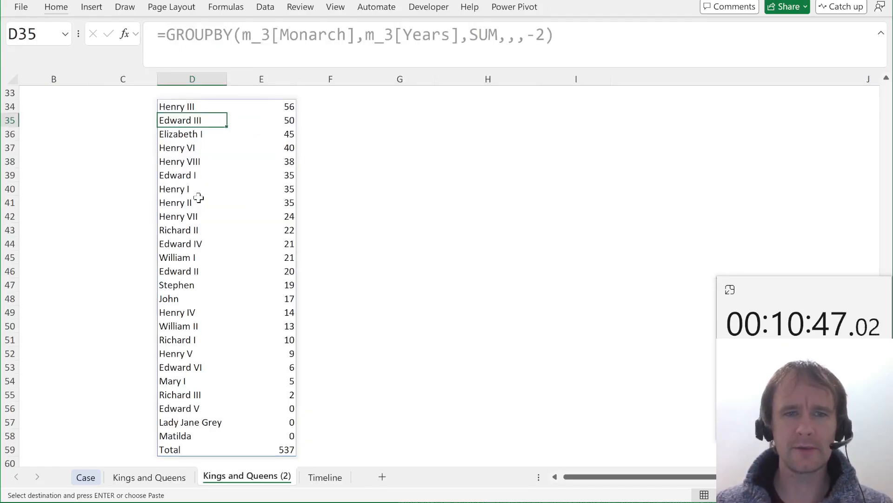
key(ctrl+Page_Down)
key(ctrl+Page_Down)
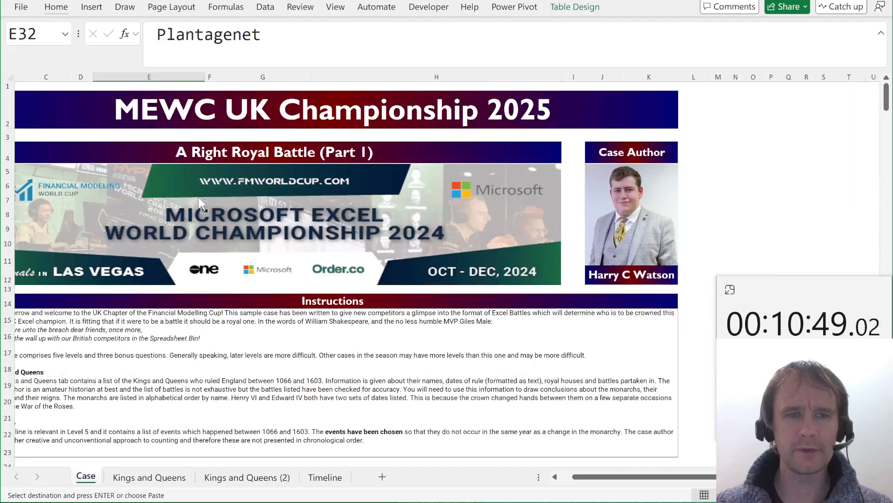
key(ctrl+Page_Down)
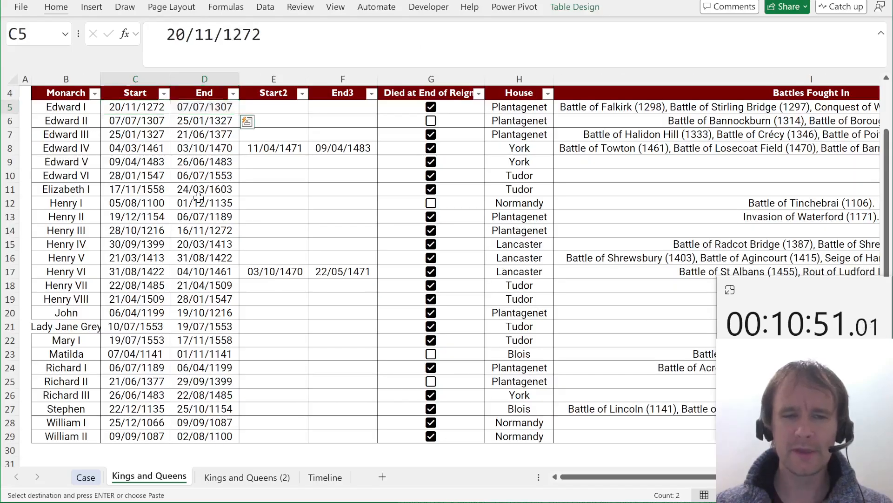
key(ctrl+Page_Down)
key(ctrl+Home)
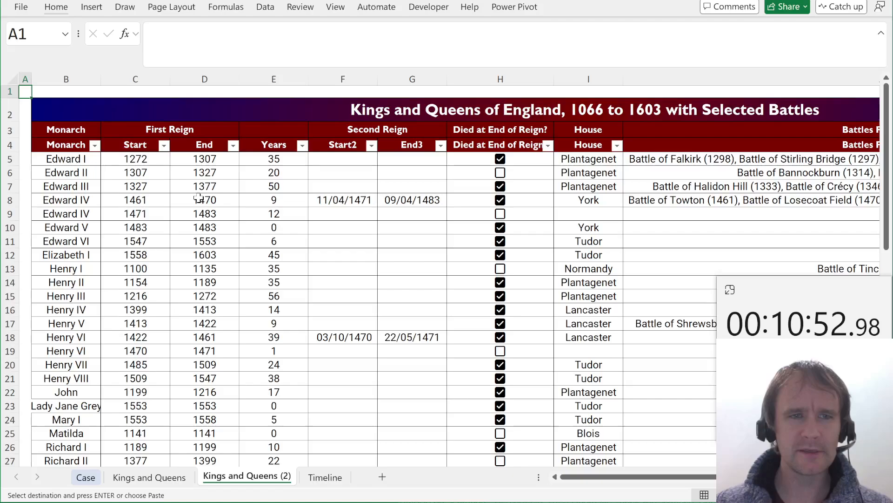
scroll(379, 220, up, 3)
scroll(379, 220, right, 3)
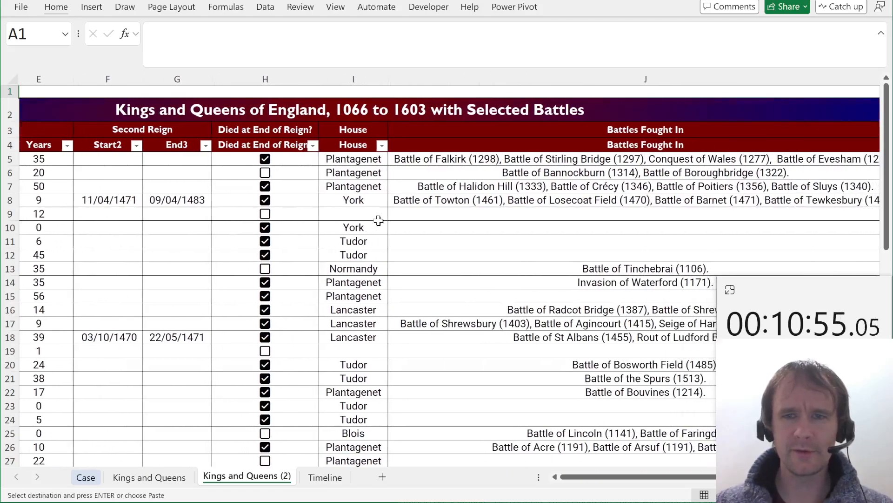
scroll(379, 220, right, 3)
scroll(380, 220, right, 2)
scroll(379, 221, right, 3)
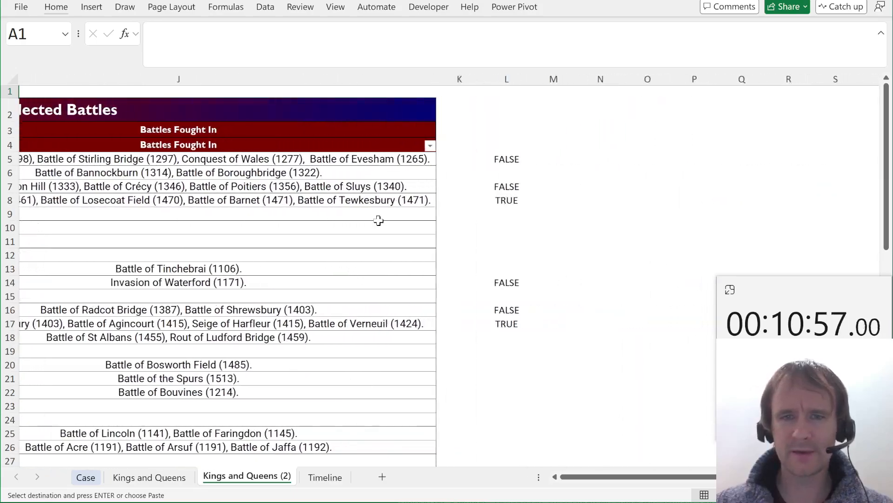
scroll(379, 221, right, 2)
click(484, 79)
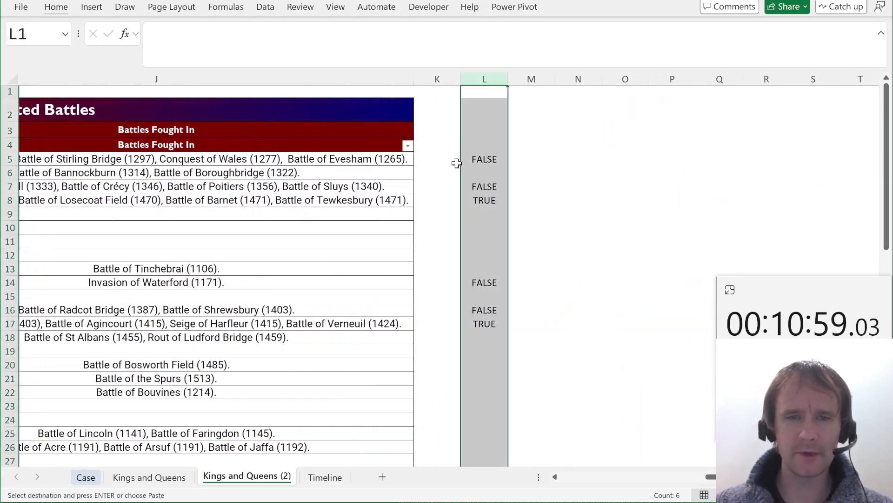
key(Escape)
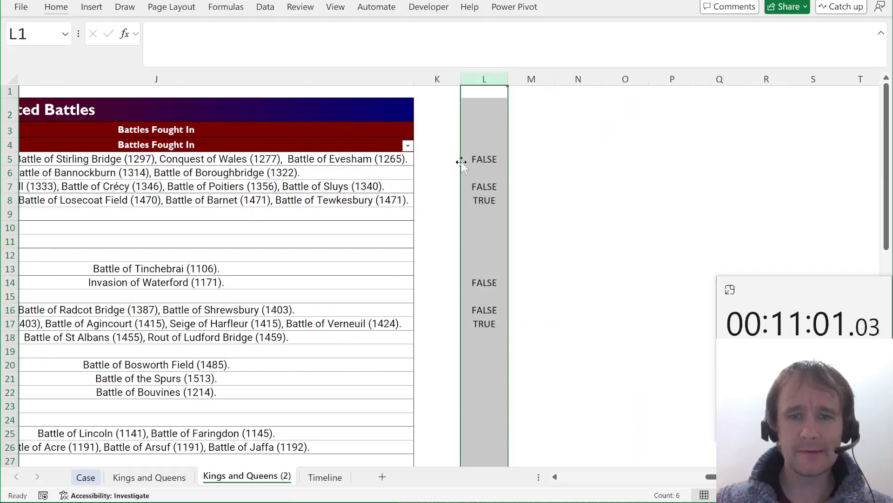
key(ctrl+Home)
key(ctrl+Page_Up)
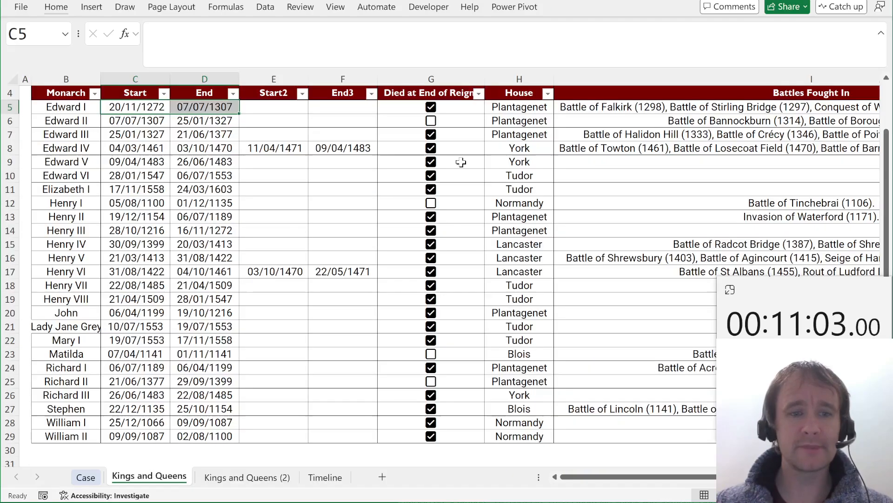
key(ctrl+Page_Up)
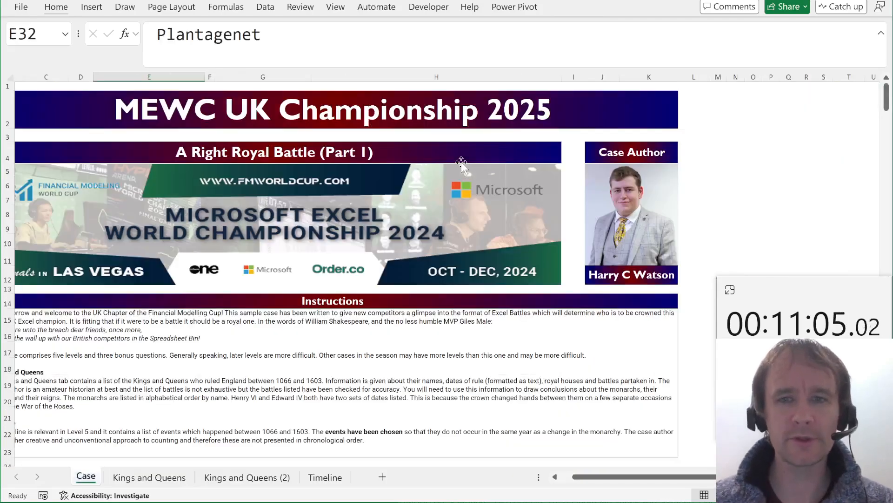